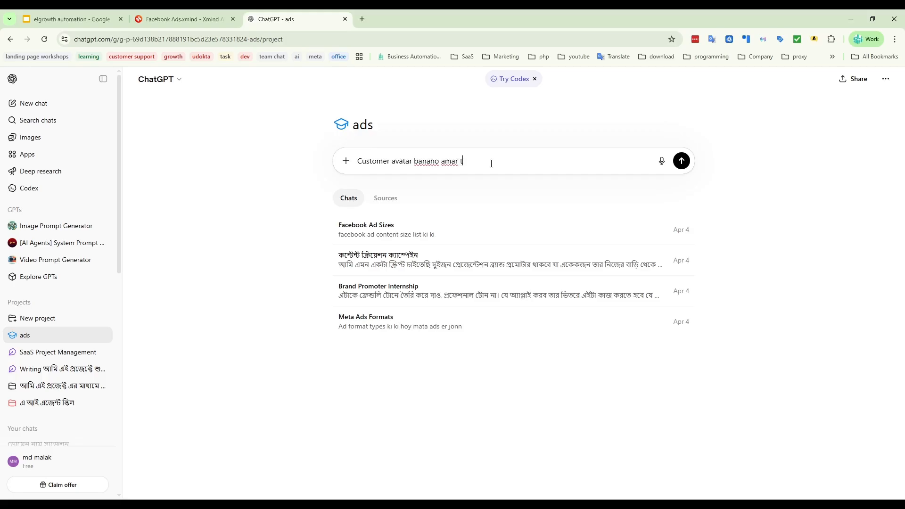
Send the prompt "Customer avatar banano amar tooth diya" in the ads project and skim the answer to its end
type("oth diya")
key("Return")
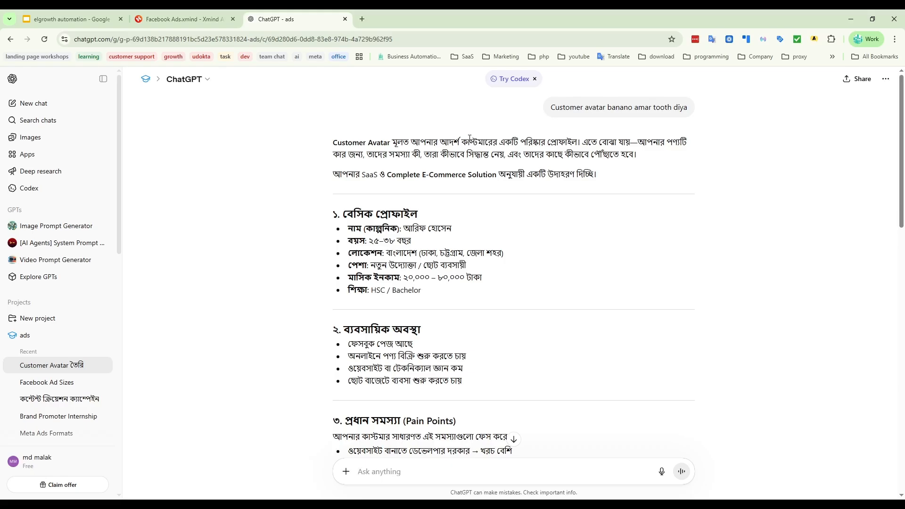
scroll(472, 137, "down", 4)
scroll(415, 308, "down", 10)
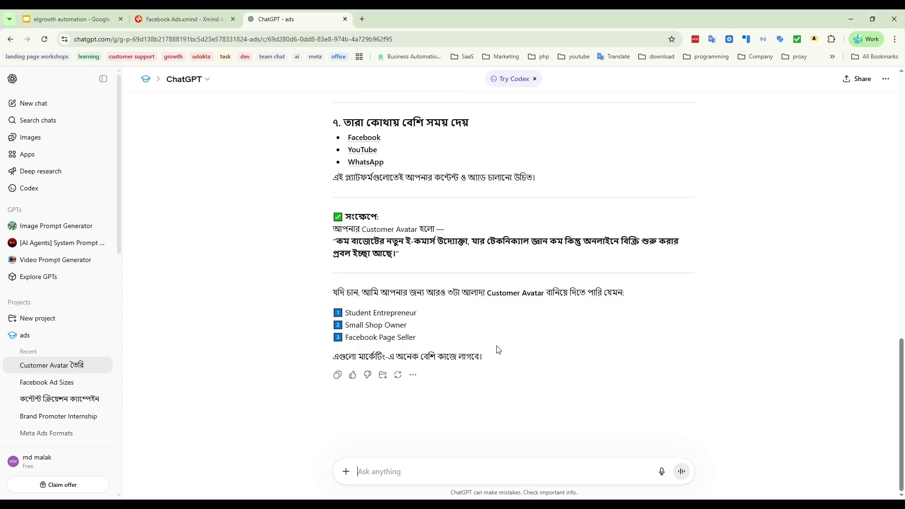
Switch to the Facebook Ads mind map in Xmind and copy the "Interest targeting" topic text under Class 6
key("alt+Tab")
left_click(534, 482)
key("alt+Tab")
left_click(236, 15)
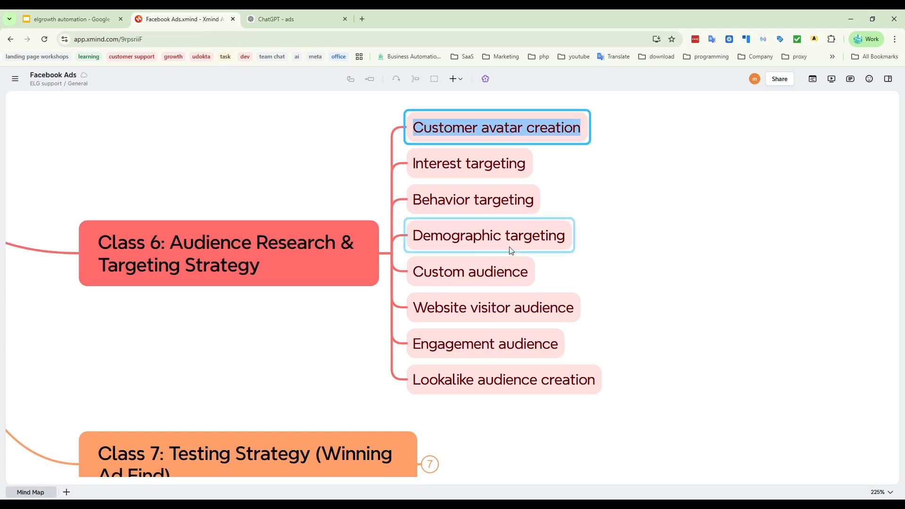
double_click(442, 165)
key("ctrl+c")
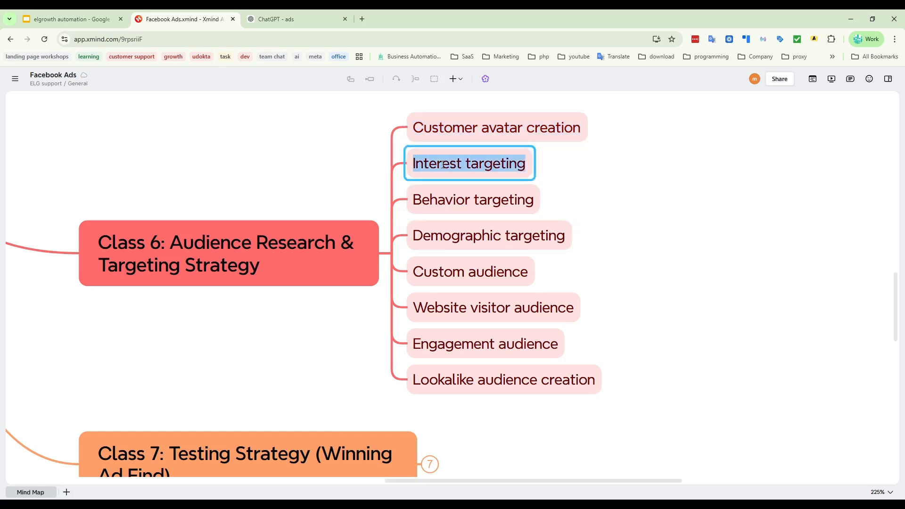
Switch back to ChatGPT and send the prompt "kichu Interest targeting deo" in the customer avatar chat
left_click(294, 21)
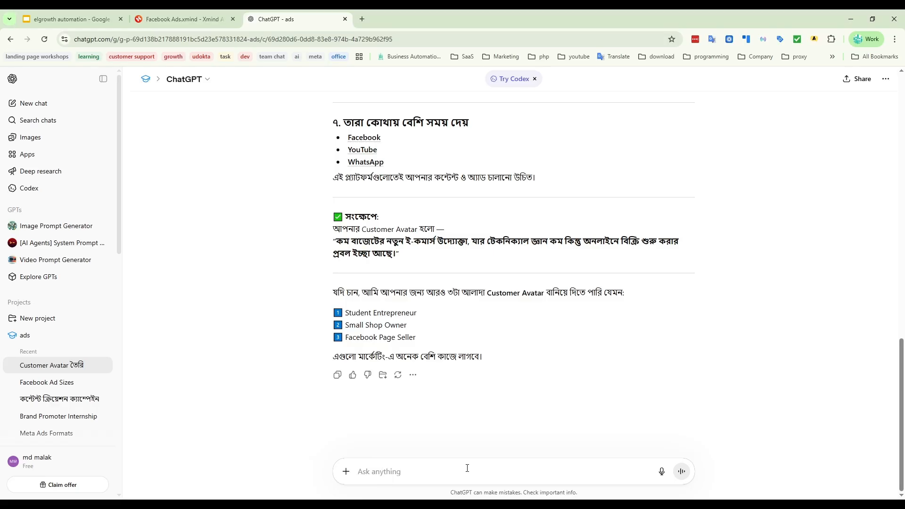
type("kichu")
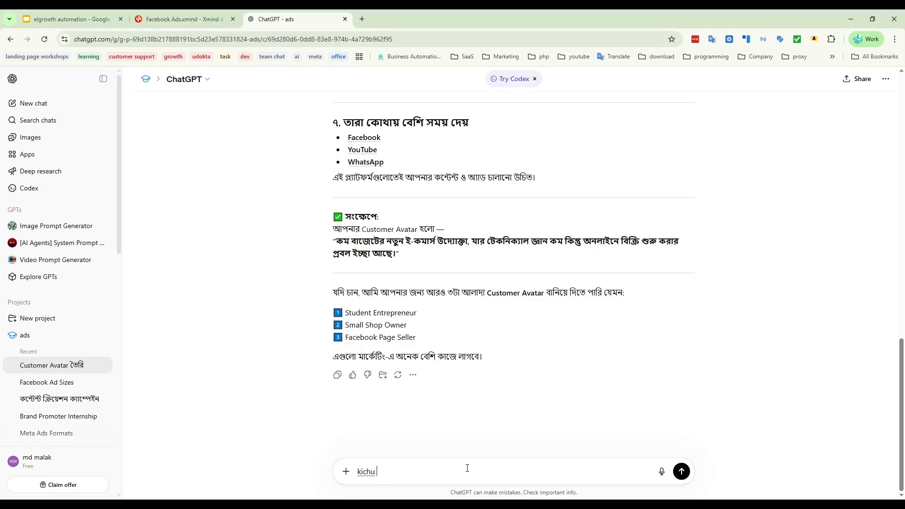
key("ctrl+v")
type("deo")
key("Return")
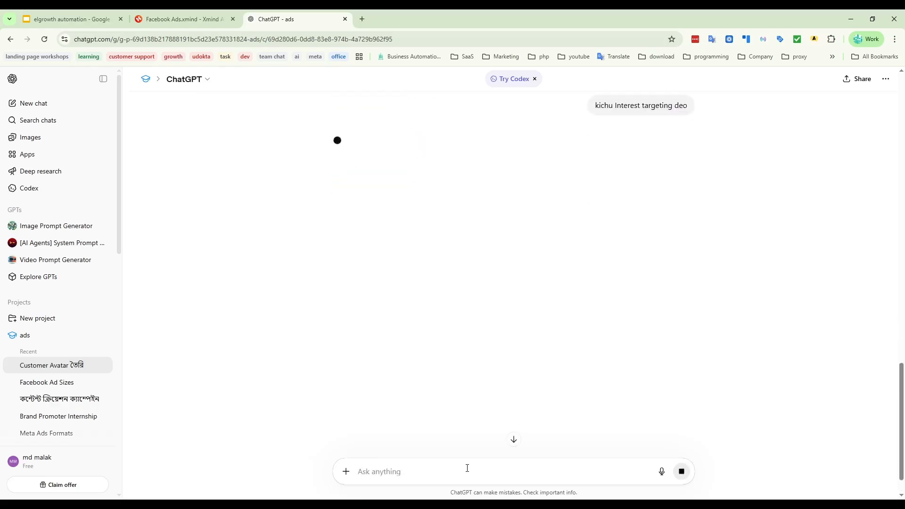
Switch to the Xmind mind map and copy the "Behavior targeting" topic text under Class 6
left_click(196, 20)
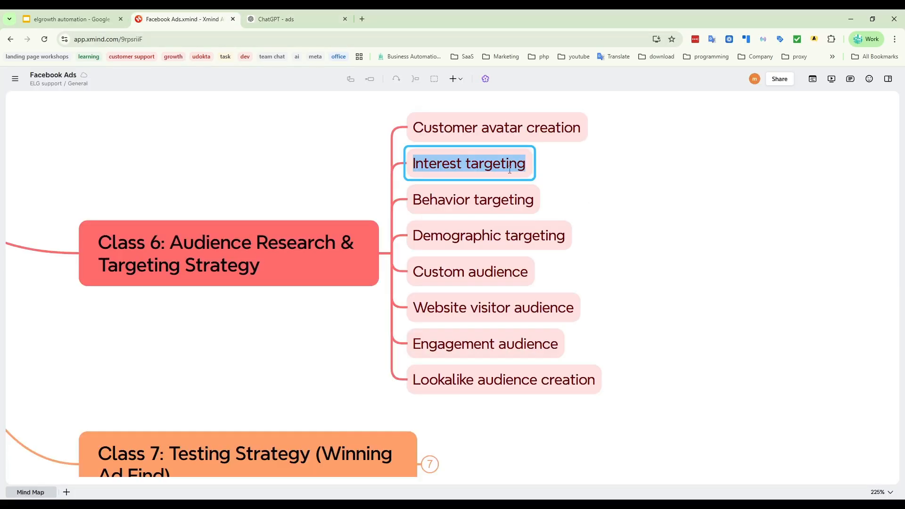
left_click(434, 202)
left_click(449, 188)
key("ctrl+c")
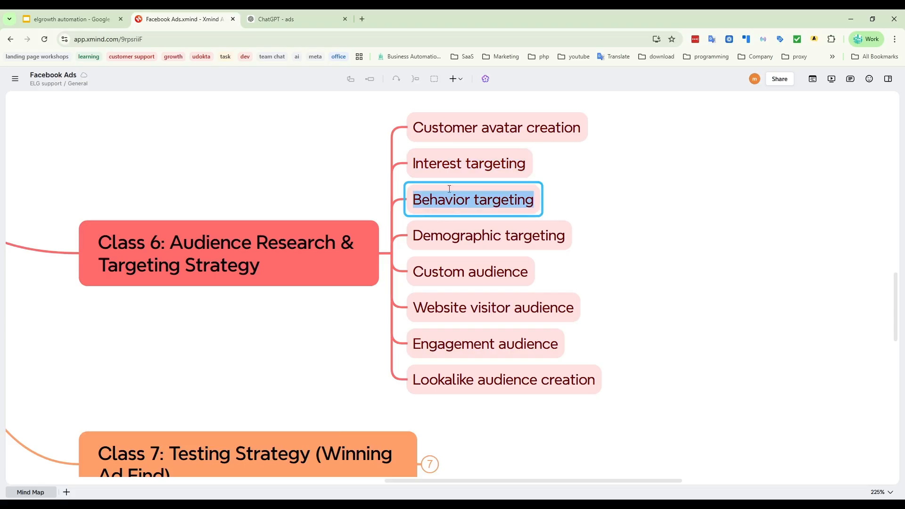
Return to ChatGPT, skim the interest targeting answer, and send the prompt "Behavior targeting deo"
left_click(292, 19)
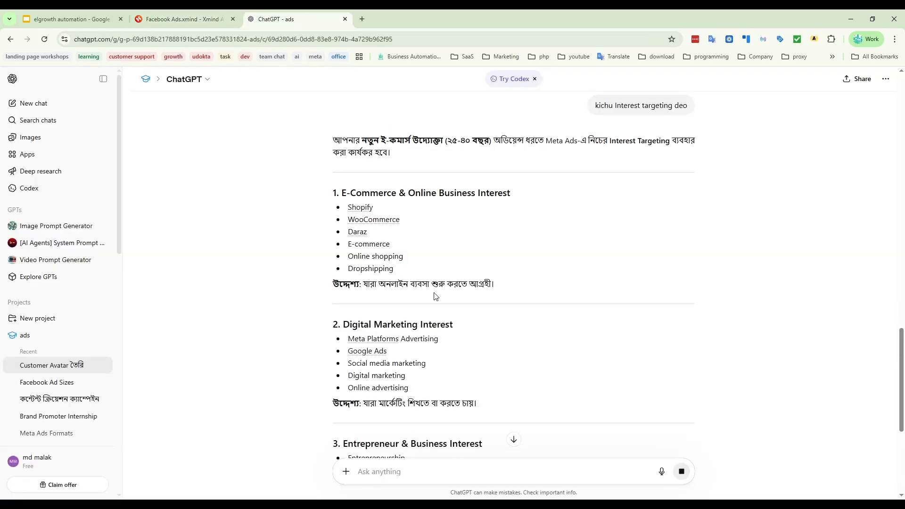
key("ctrl+v")
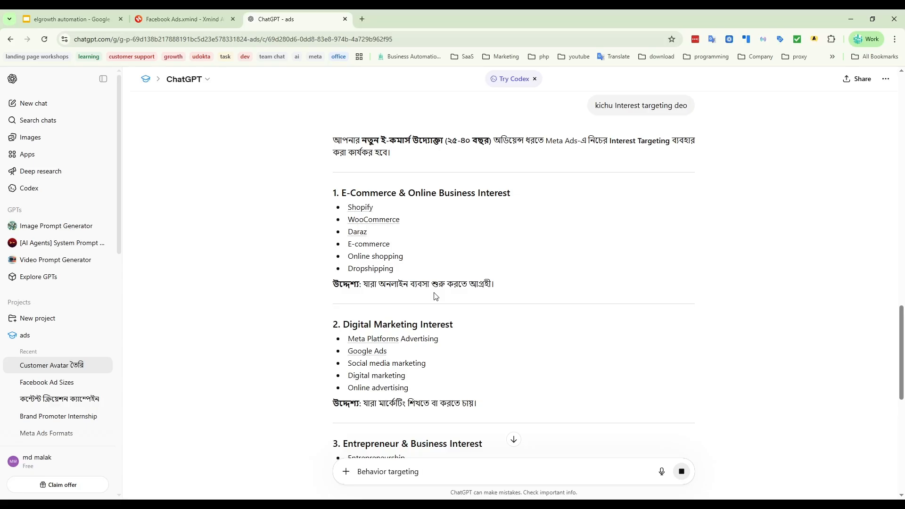
type("deo")
scroll(502, 298, "down", 10)
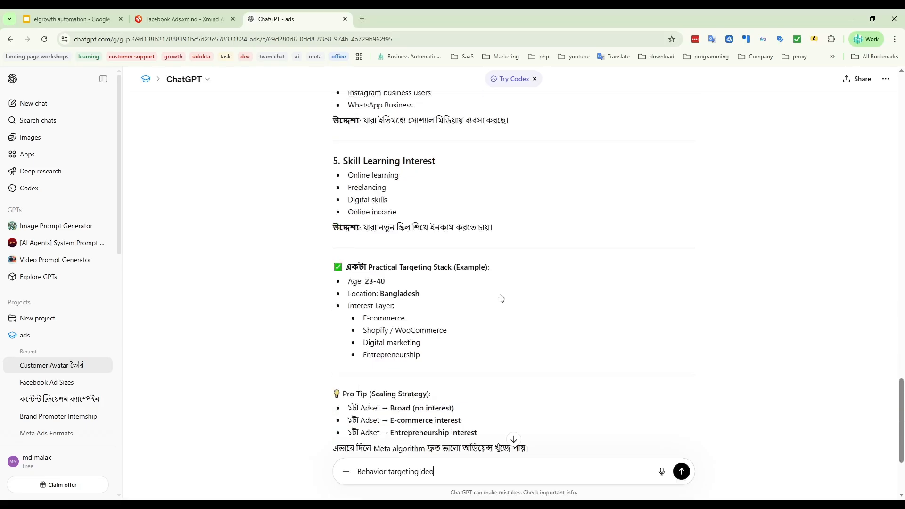
scroll(502, 299, "down", 3)
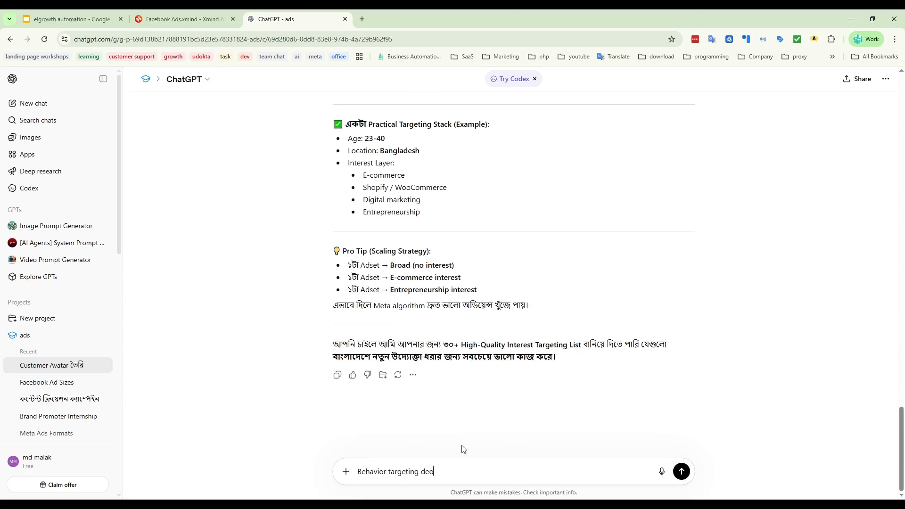
key("Return")
Switch to the Xmind mind map and copy the "Demographic targeting" topic text under Class 6
left_click(225, 23)
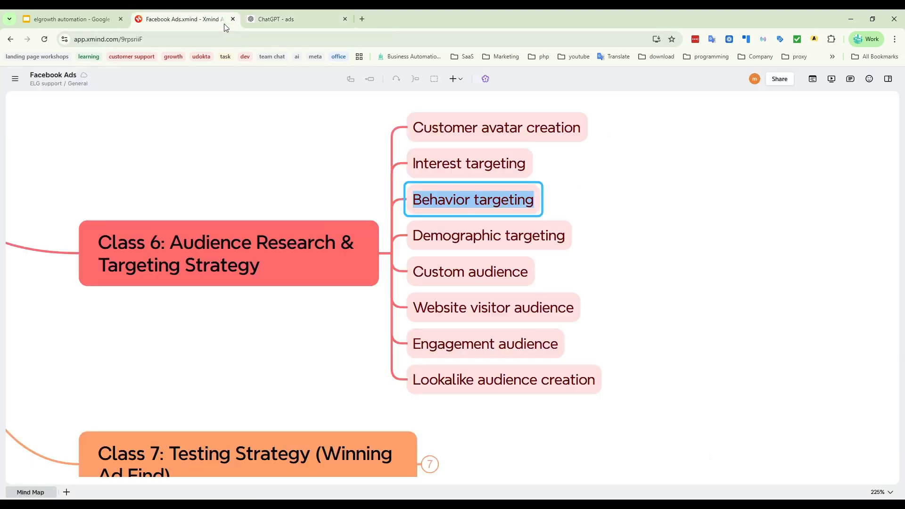
left_click(514, 223)
left_click(514, 223)
key("ctrl+c")
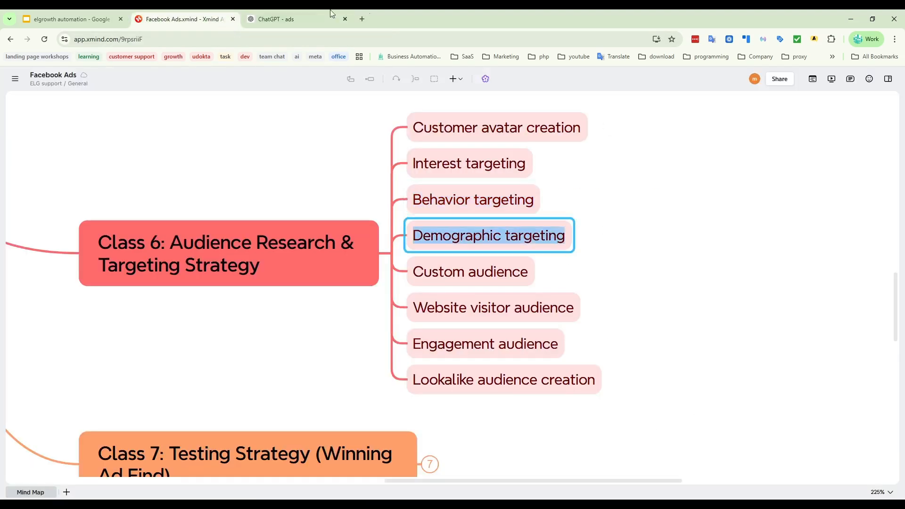
Return to the ChatGPT chat and send "Demographic targeting" as the next prompt once the behavior targeting answer is complete
left_click(293, 21)
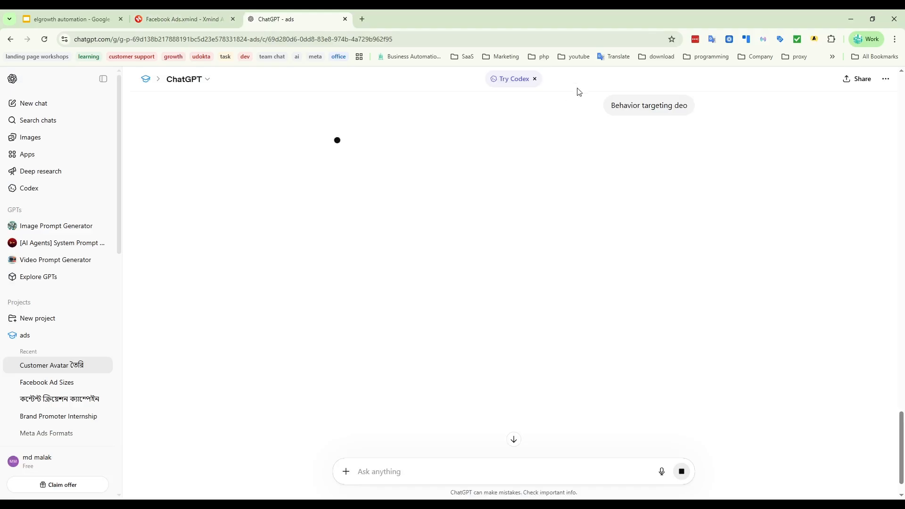
left_click(183, 17)
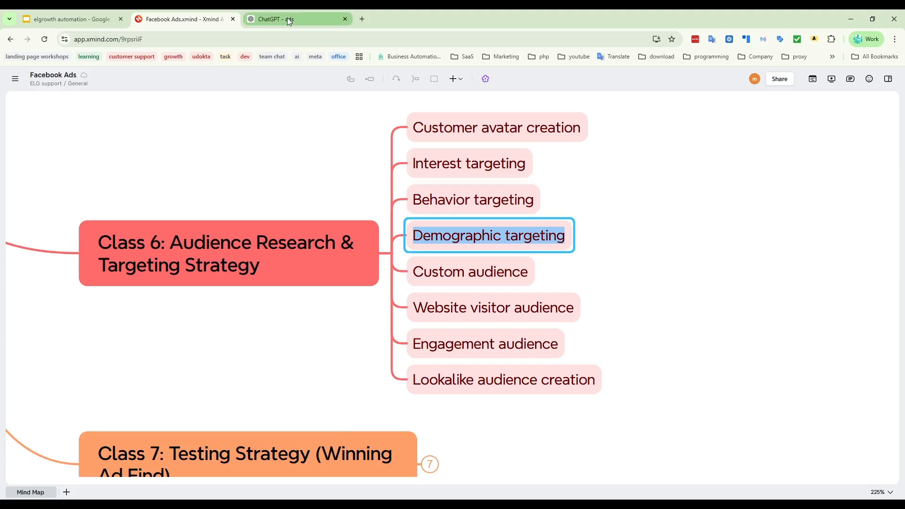
key("Down")
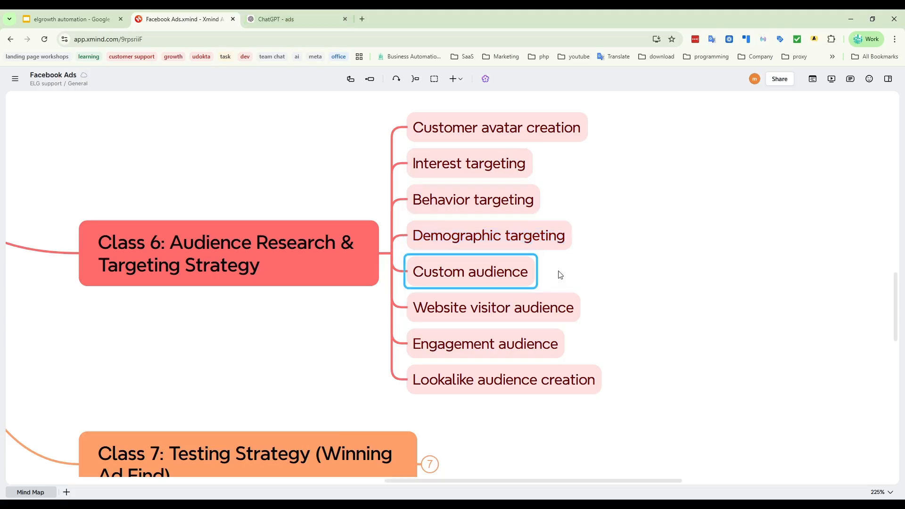
left_click(301, 21)
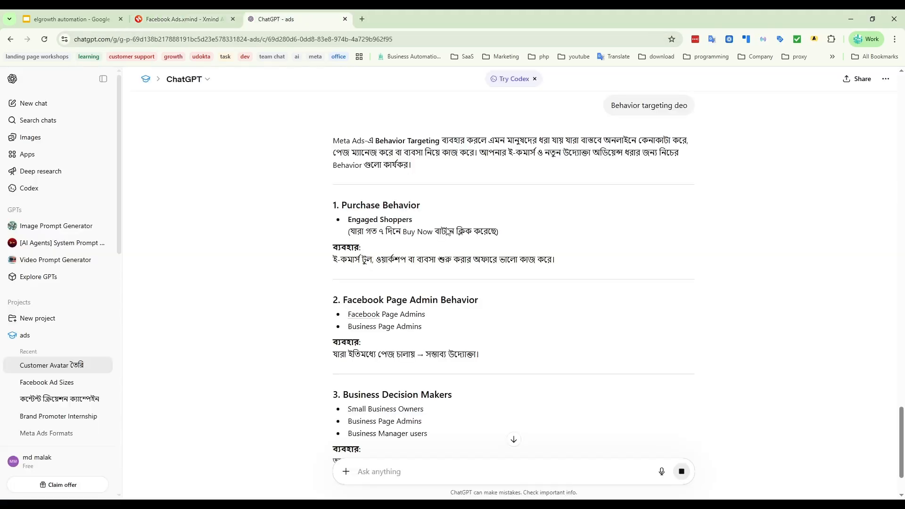
left_click(400, 473)
key("ctrl+v")
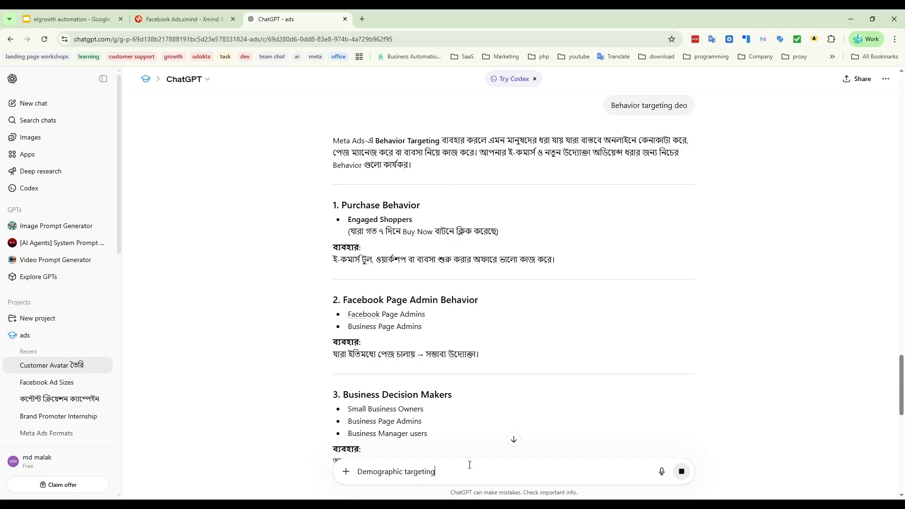
scroll(681, 478, "down", 10)
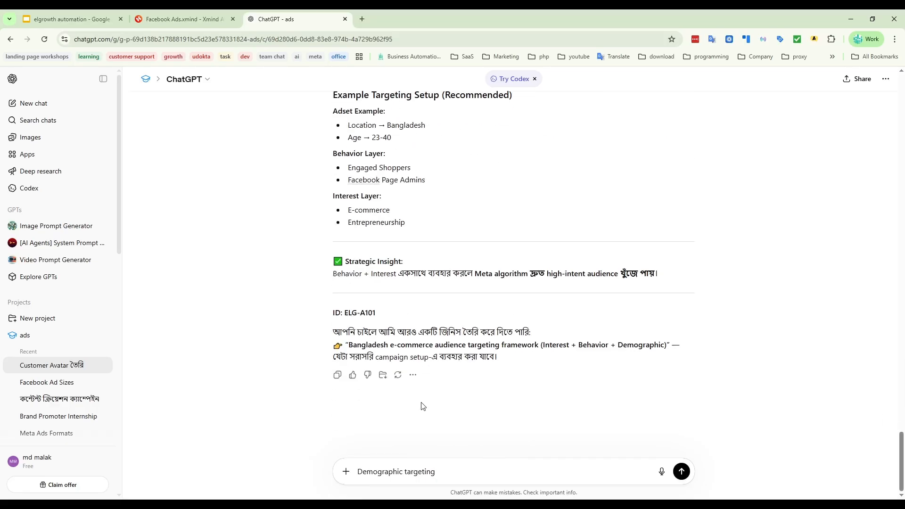
left_click(681, 472)
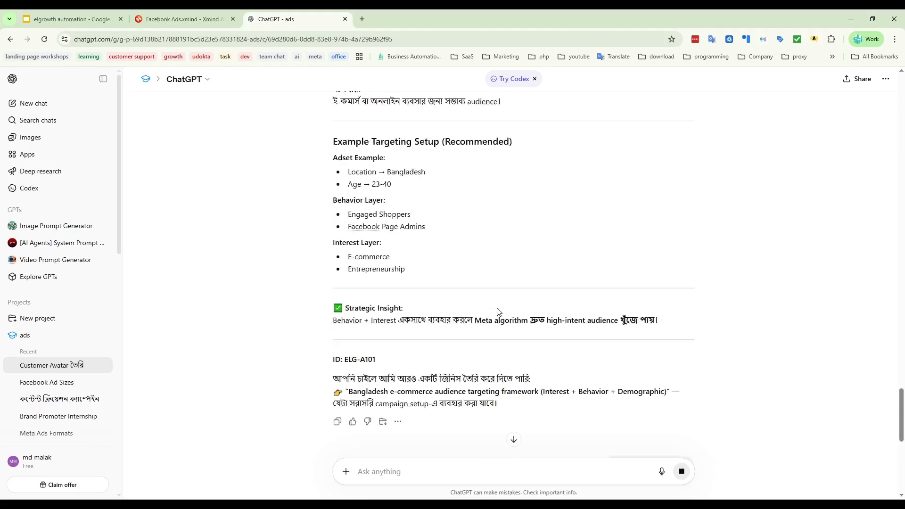
Go back to the first answer and examine the customer avatar's basic profile, from the name through age and location
scroll(499, 312, "down", 10)
scroll(499, 312, "up", 15)
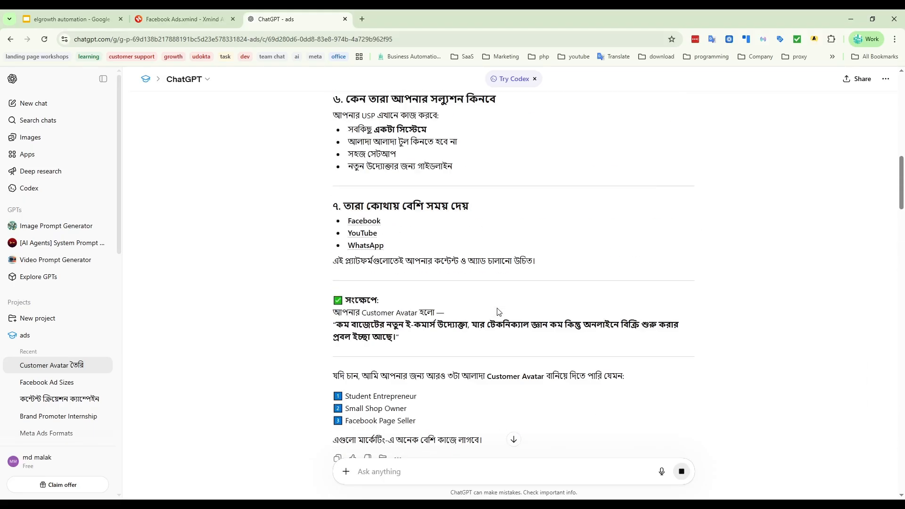
scroll(505, 336, "up", 15)
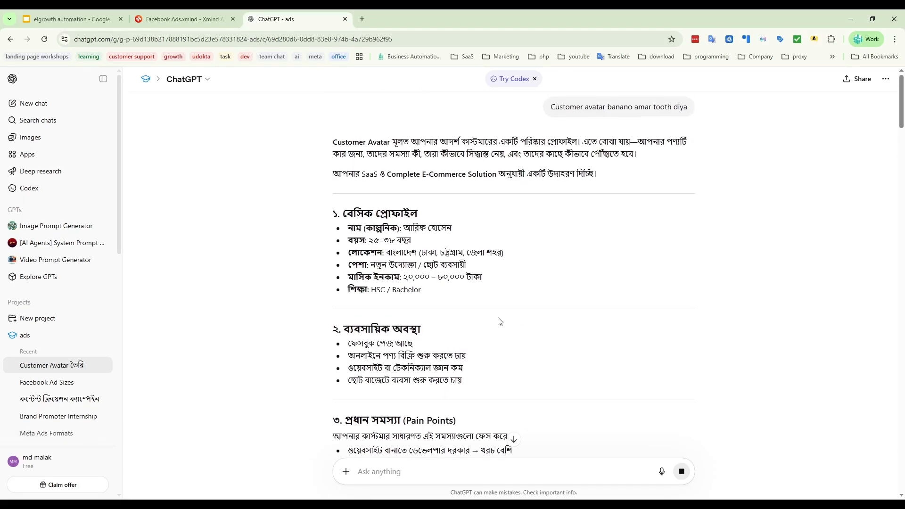
scroll(497, 293, "down", 1)
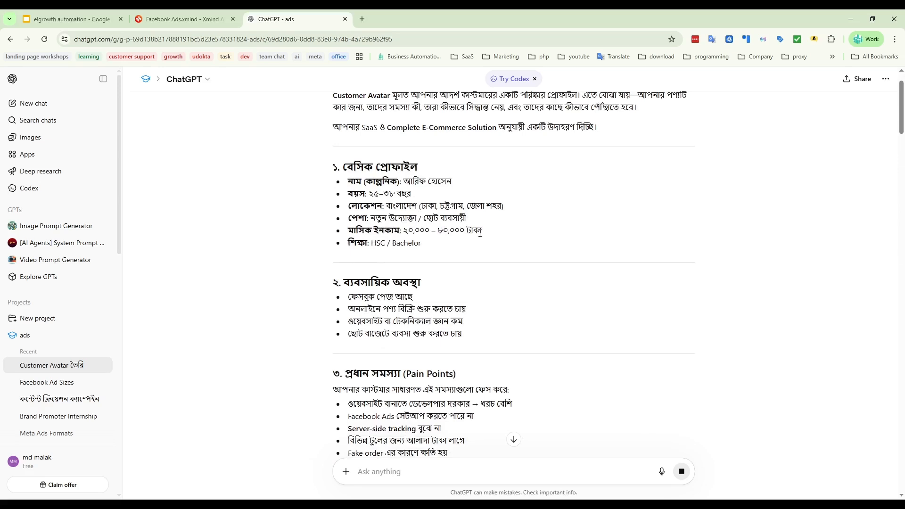
left_click_drag(342, 166, 428, 174)
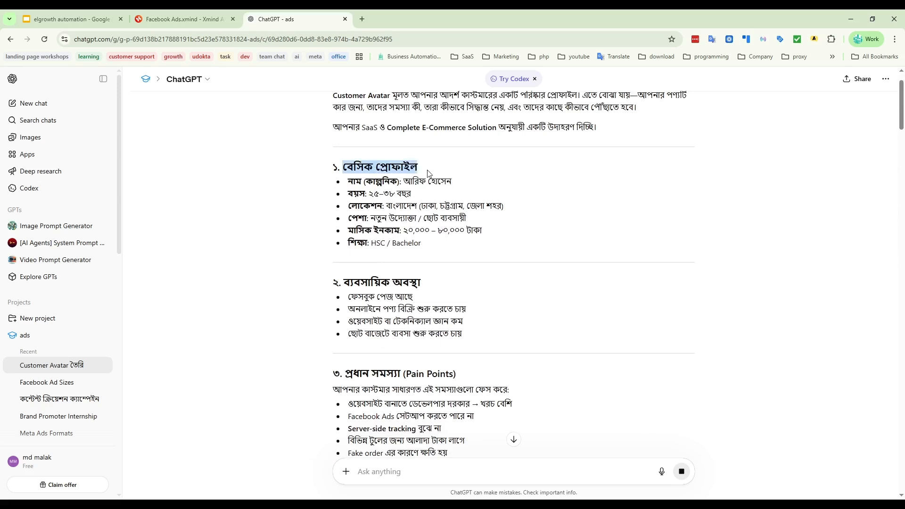
left_click(503, 163)
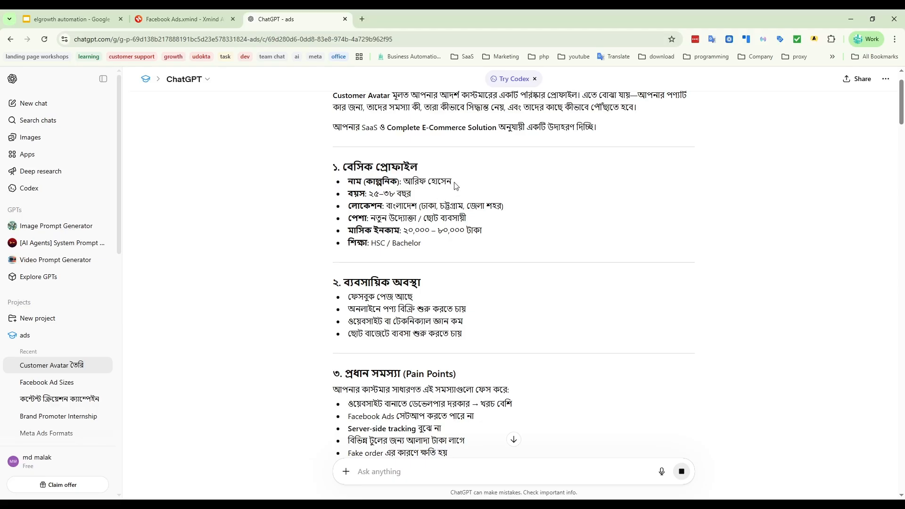
left_click_drag(453, 184, 521, 195)
left_click(490, 173)
left_click(522, 193)
left_click_drag(348, 205, 514, 215)
left_click(548, 209)
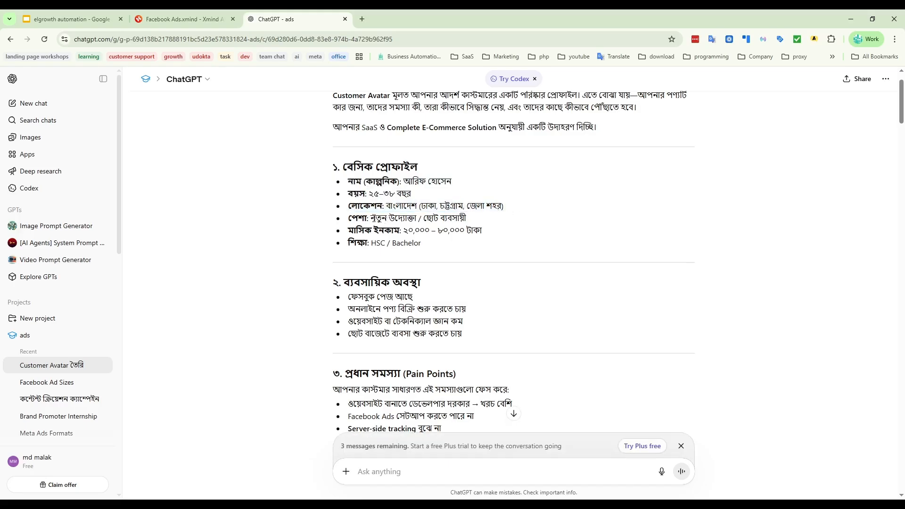
Examine the occupation, monthly income and education entries in the customer avatar's basic profile
left_click_drag(427, 220, 478, 222)
left_click(487, 225)
left_click_drag(352, 232, 500, 235)
left_click(493, 236)
left_click_drag(413, 243, 366, 244)
left_click(507, 249)
left_click_drag(430, 248, 371, 244)
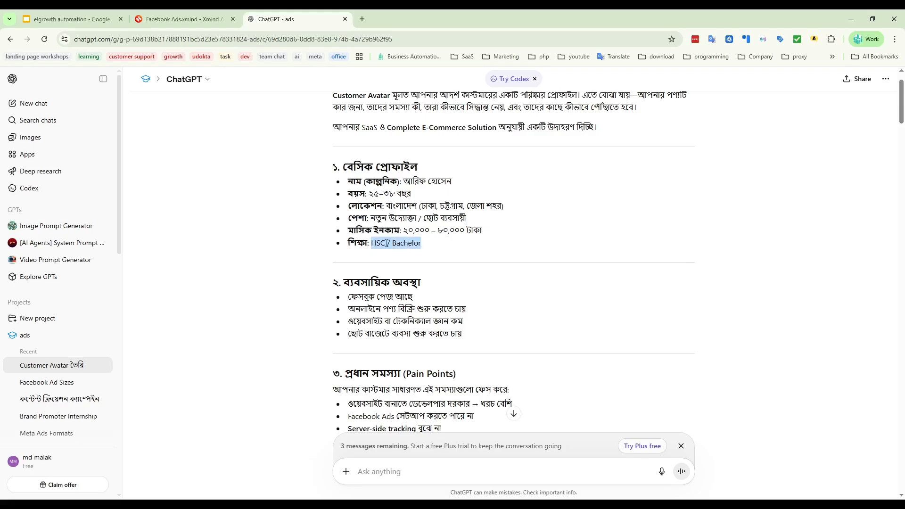
left_click(493, 238)
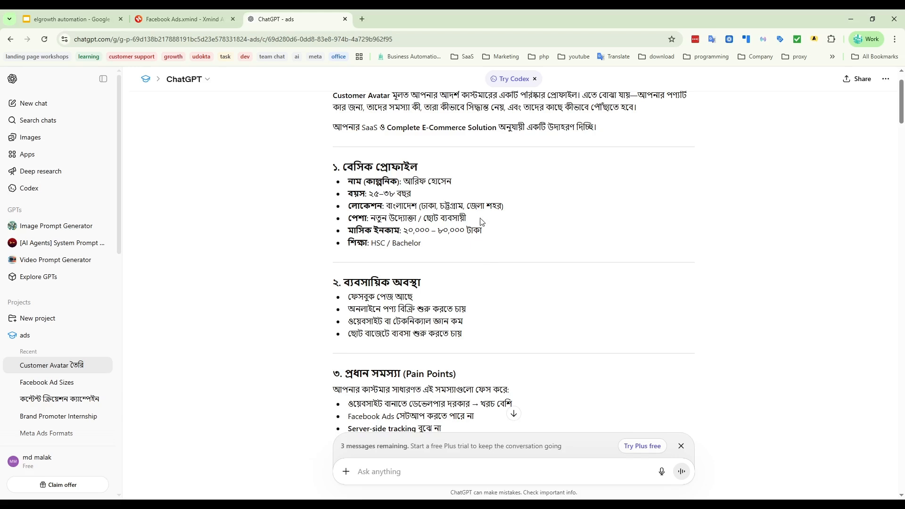
scroll(467, 228, "down", 2)
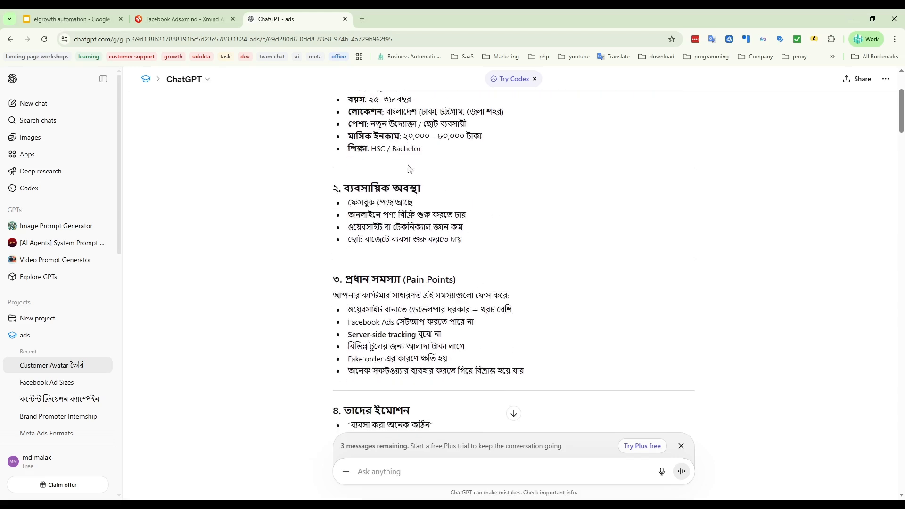
left_click_drag(422, 149, 379, 149)
left_click(491, 151)
Review the avatar's business situation, pain points and remaining sections, continuing to the start of the interest targeting answer
scroll(478, 279, "down", 3)
scroll(471, 264, "up", 2)
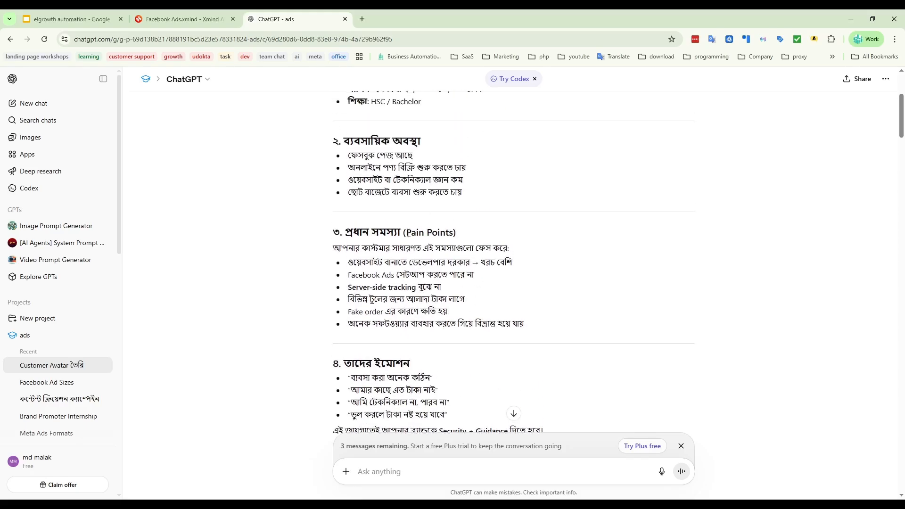
left_click_drag(345, 251, 507, 253)
scroll(417, 262, "down", 10)
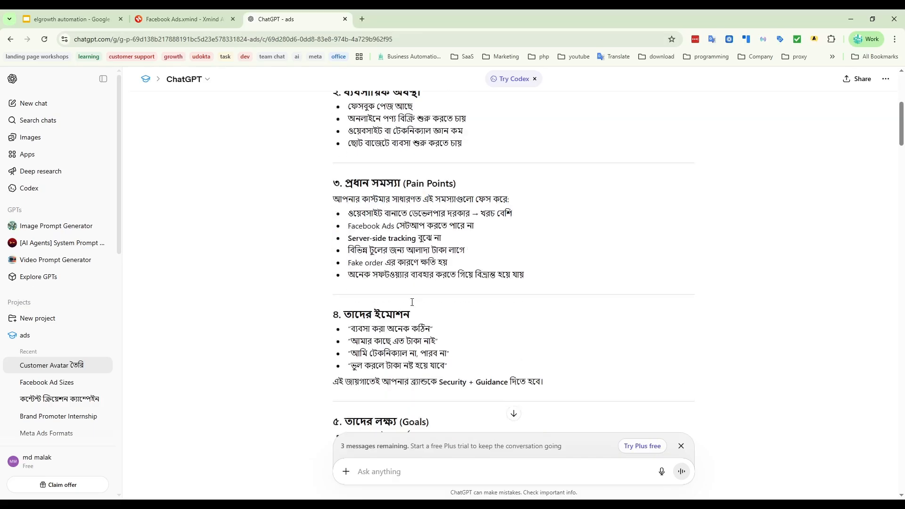
scroll(417, 261, "down", 6)
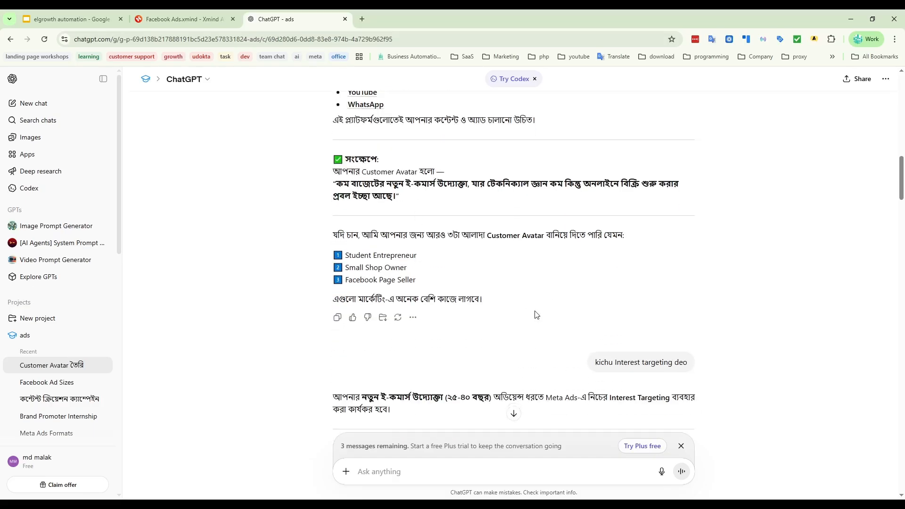
scroll(471, 283, "down", 2)
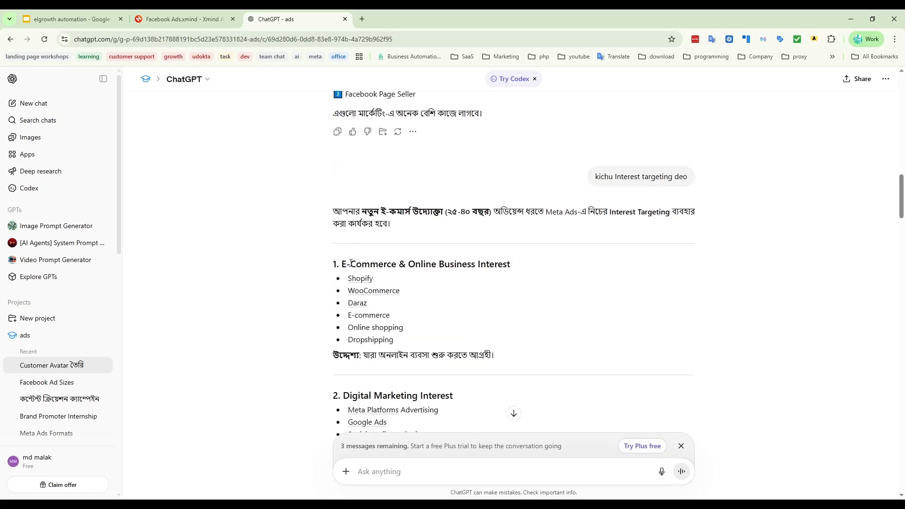
Examine the E-Commerce & Online Business Interest group and its entries in the interest targeting answer
left_click_drag(514, 267, 341, 268)
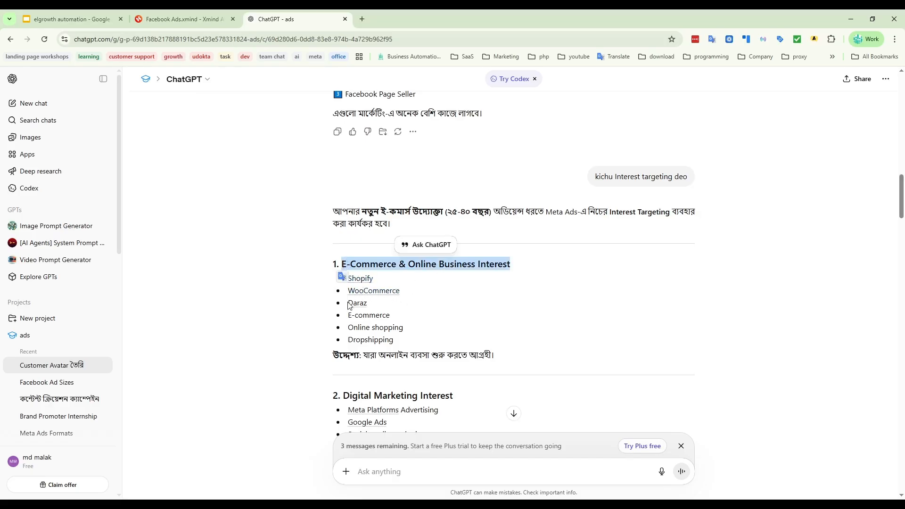
double_click(355, 341)
left_click(509, 314)
scroll(475, 279, "down", 2)
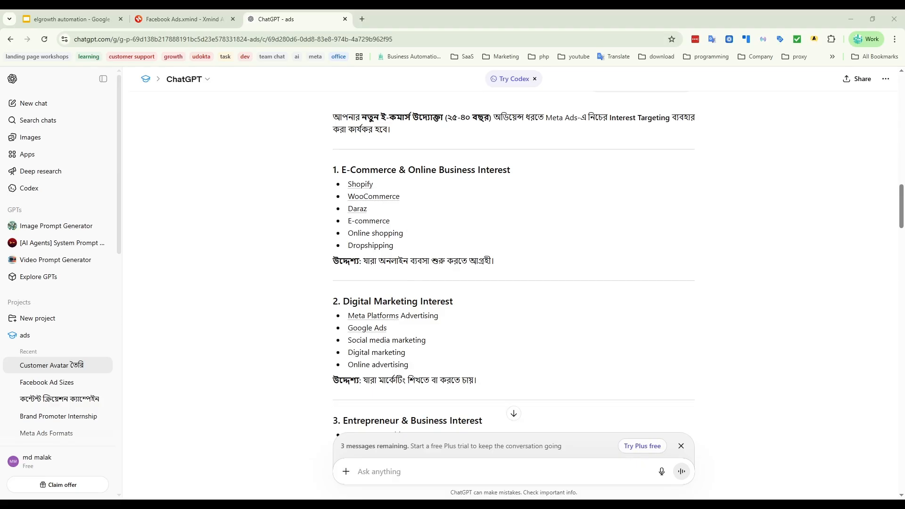
left_click(257, 194)
left_click_drag(528, 176, 315, 175)
left_click(272, 239)
Review the Digital Marketing, Entrepreneur & Business and remaining interest groups, returning to the start of the interest list
scroll(522, 243, "down", 3)
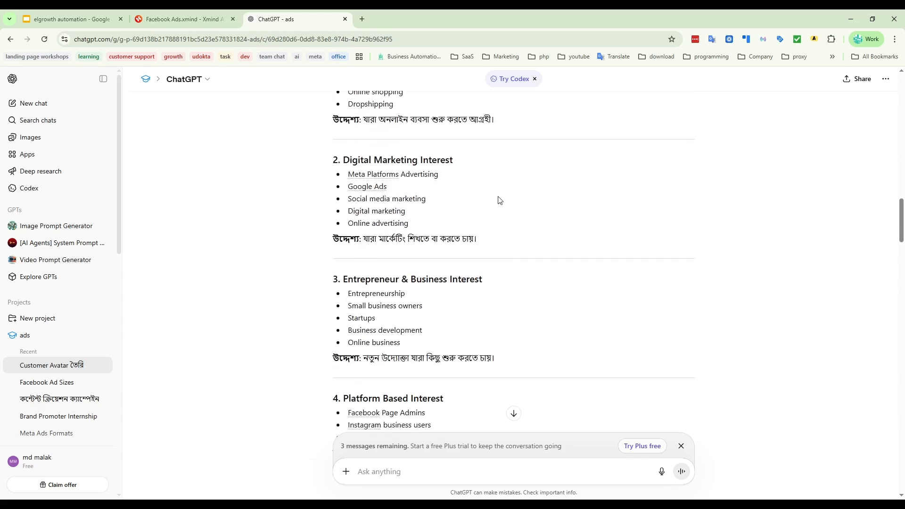
left_click_drag(473, 166, 374, 160)
left_click(417, 184)
scroll(436, 282, "down", 2)
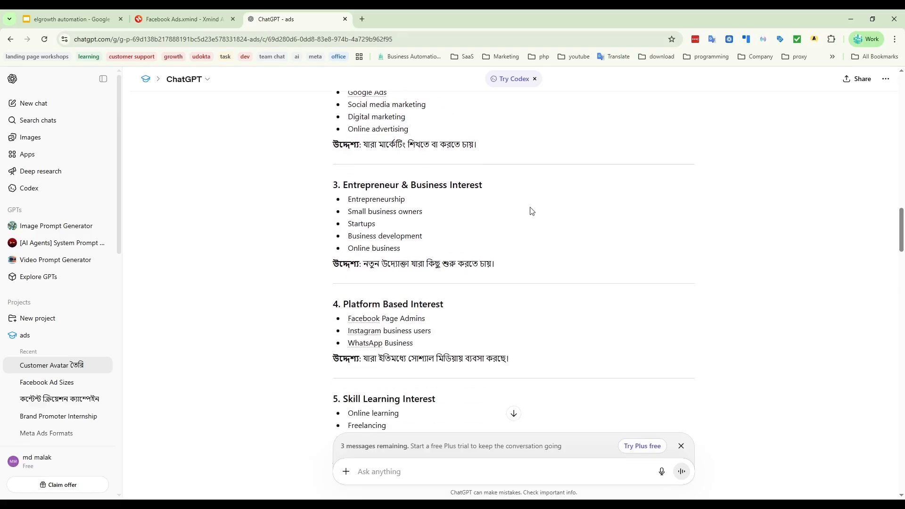
scroll(531, 211, "down", 4)
scroll(347, 215, "up", 12)
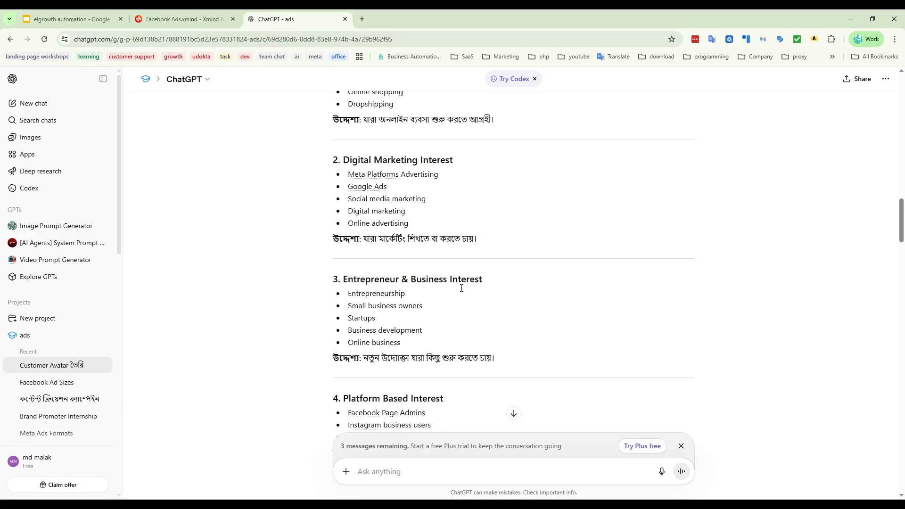
Open business.facebook.com in a new browser tab, go to the Ads Manager Audiences page and check the selected ad account
left_click(362, 20)
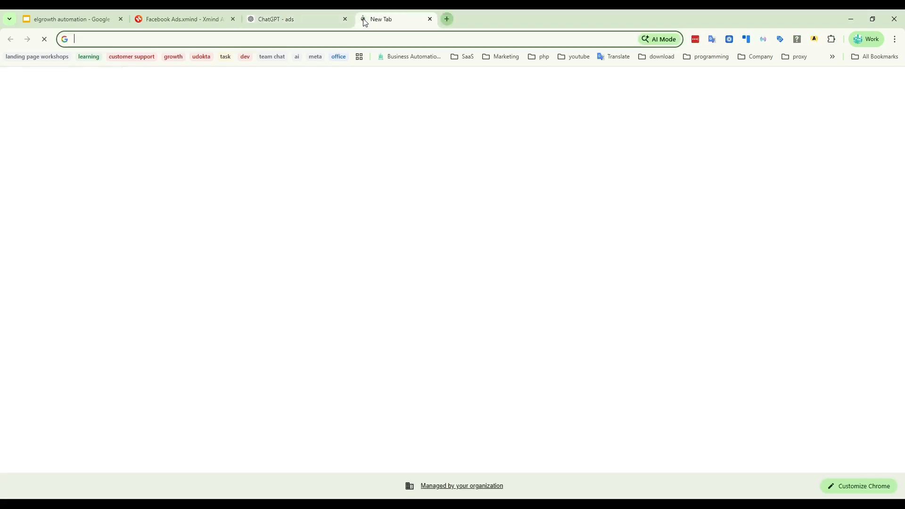
type("business.facebook.com")
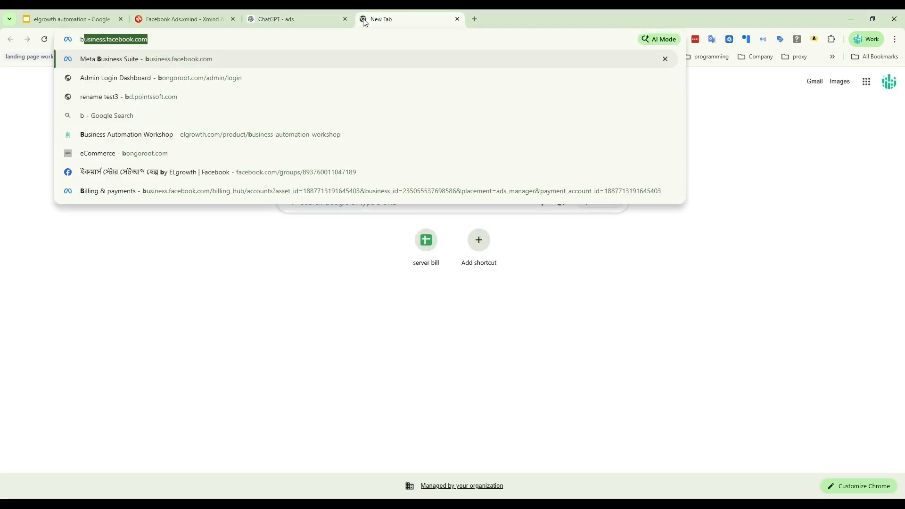
key("Return")
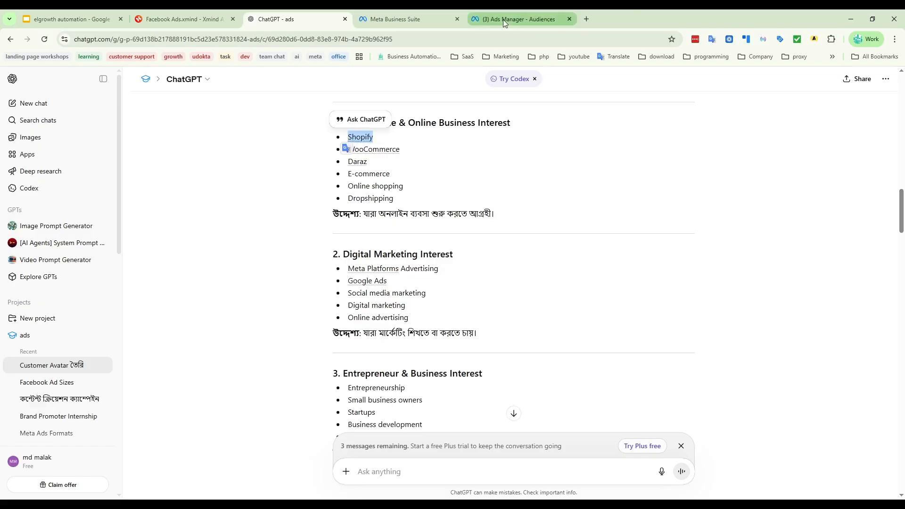
left_click(503, 19)
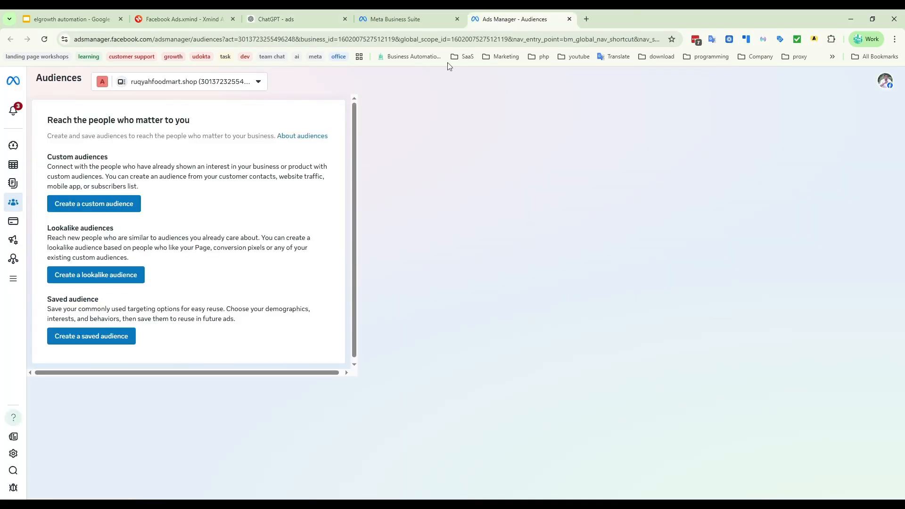
left_click(168, 84)
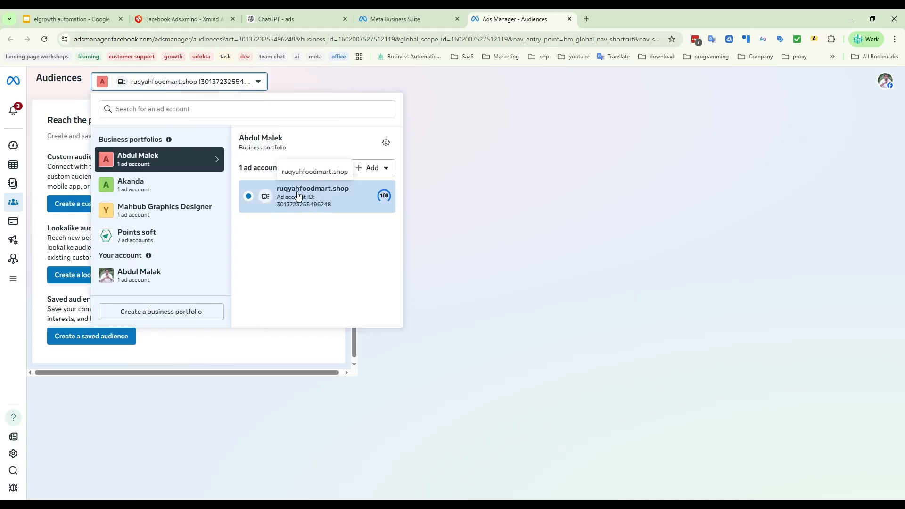
left_click(526, 195)
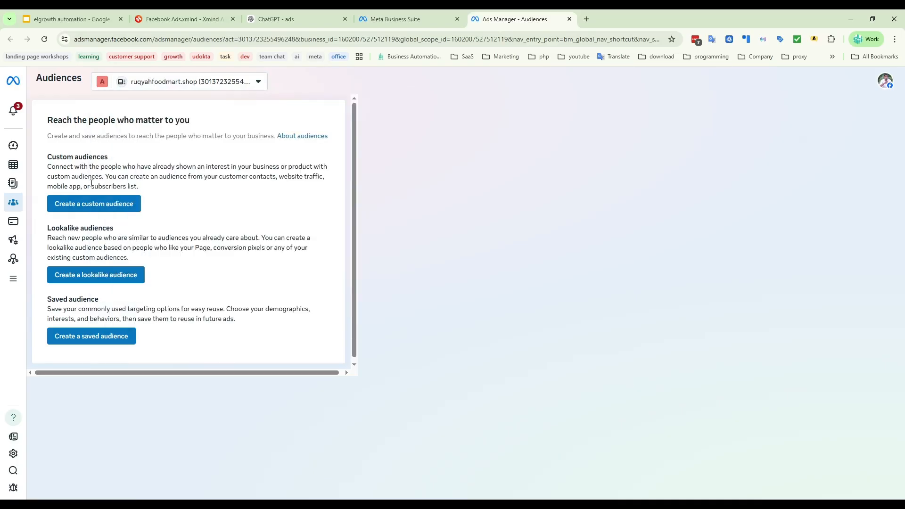
Examine the descriptions of the custom, lookalike and saved audience types on the Audiences page
left_click_drag(48, 157, 185, 159)
left_click(242, 175)
left_click_drag(48, 237, 217, 244)
left_click_drag(47, 298, 201, 313)
left_click(264, 300)
left_click_drag(50, 122, 228, 123)
left_click(228, 123)
Start a new saved audience and name it "E-Commerce & Online Business Interest", copying the heading from the ChatGPT answer
left_click(78, 336)
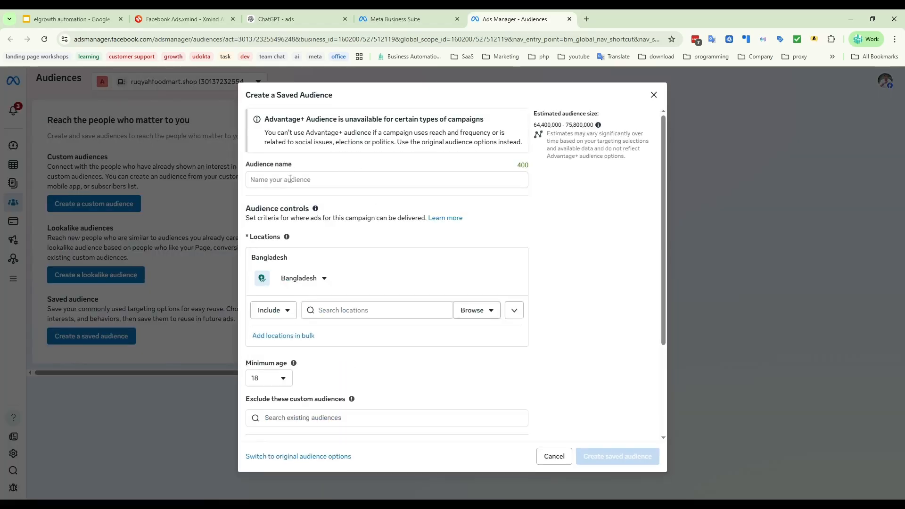
left_click(290, 179)
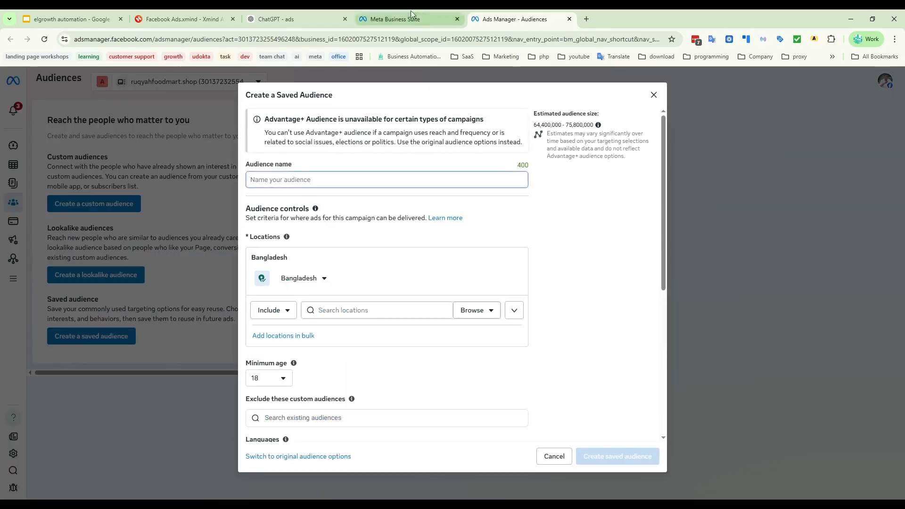
left_click(302, 22)
scroll(455, 248, "up", 2)
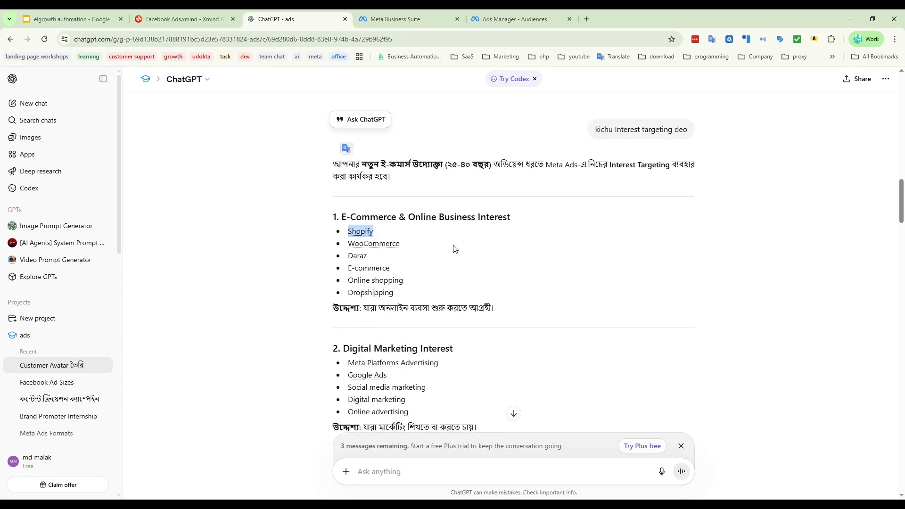
left_click_drag(343, 216, 513, 218)
key("ctrl+c")
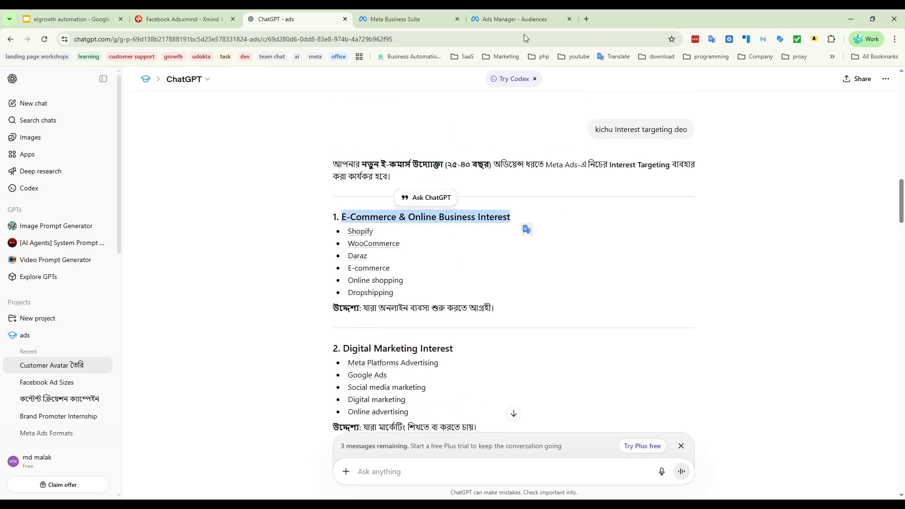
left_click(399, 19)
left_click(510, 19)
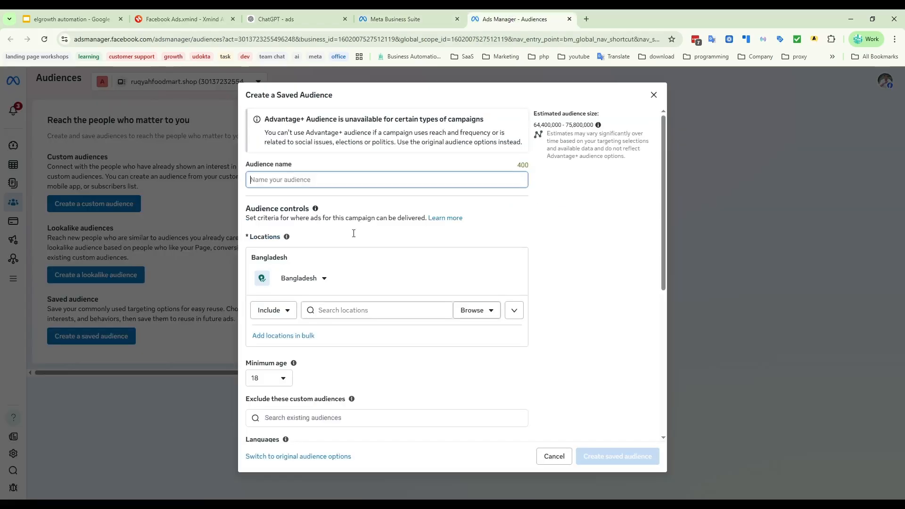
key("ctrl+v")
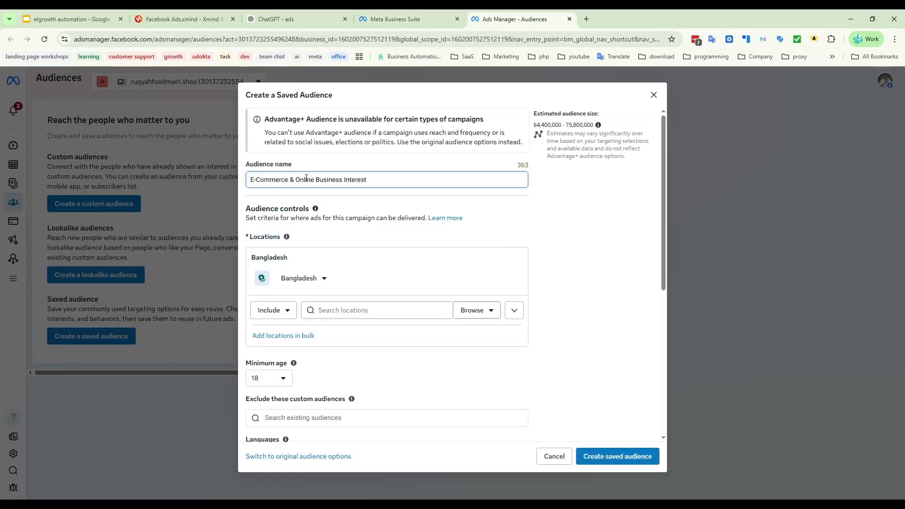
Copy the Shopify interest from the ChatGPT list and return to the saved audience form in Ads Manager
scroll(371, 254, "down", 3)
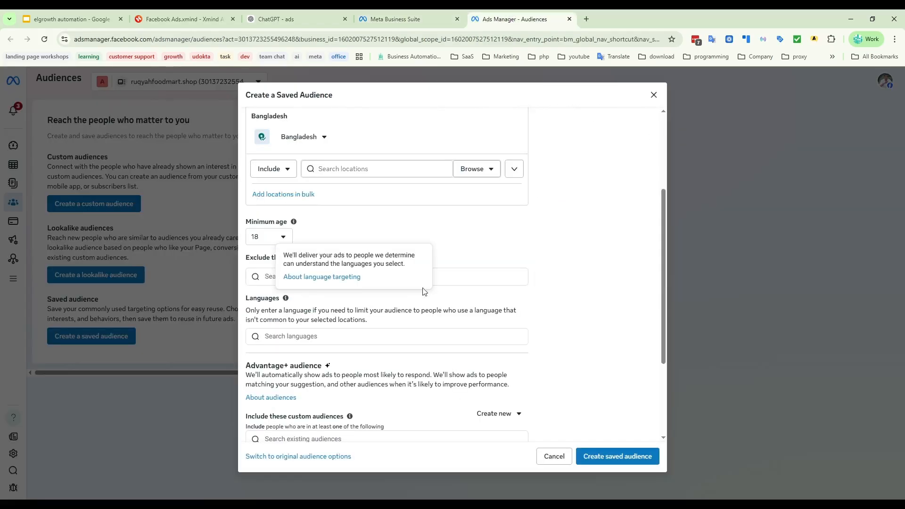
left_click(267, 20)
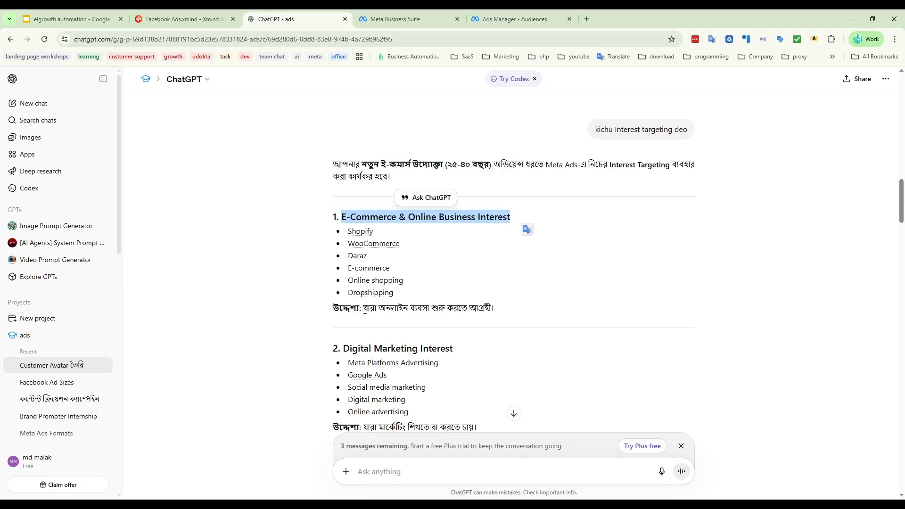
double_click(358, 232)
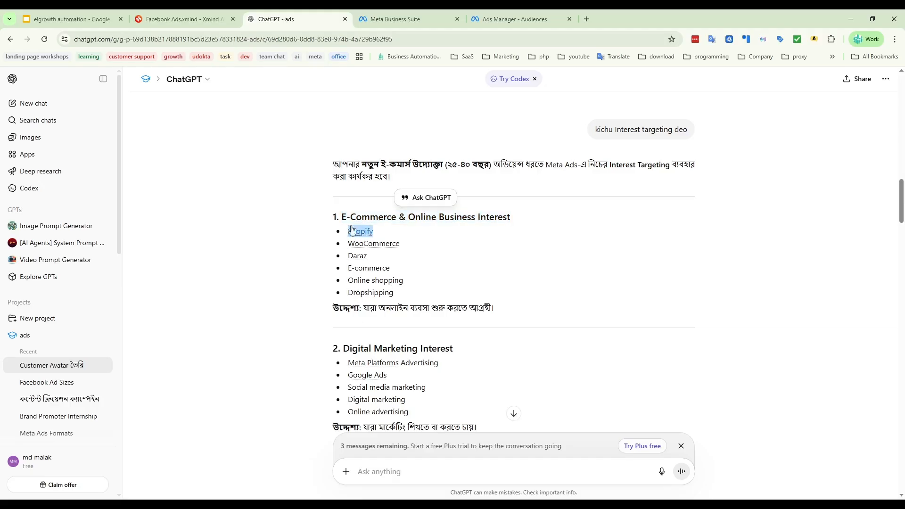
left_click(507, 20)
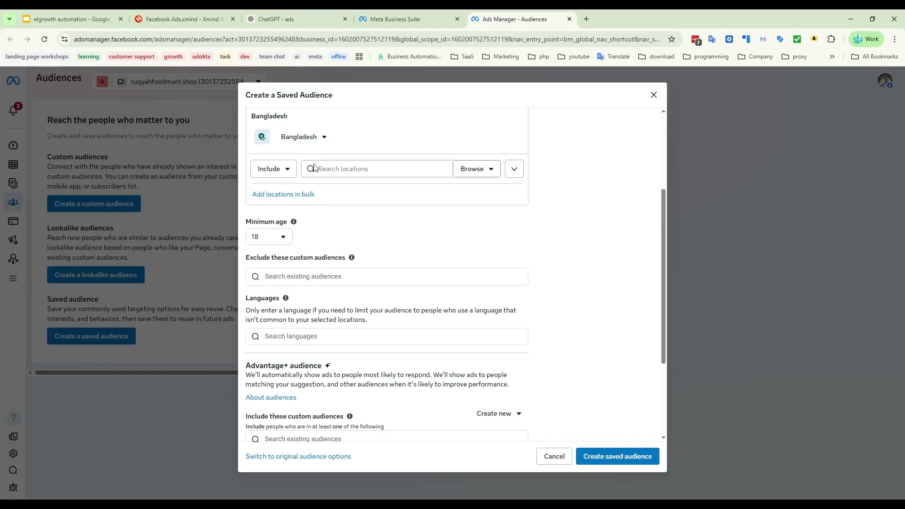
Review the saved audience's location, minimum age, language and detailed targeting settings
scroll(400, 257, "up", 1)
scroll(397, 291, "down", 2)
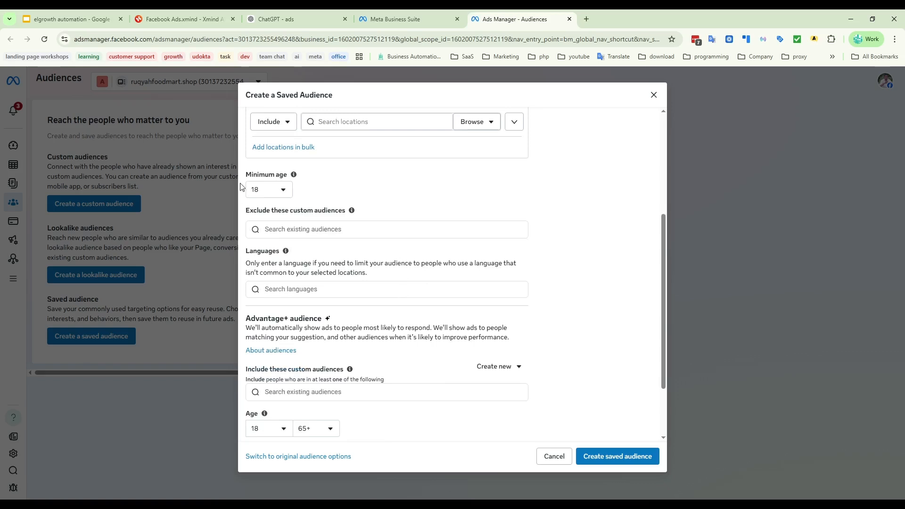
left_click(281, 188)
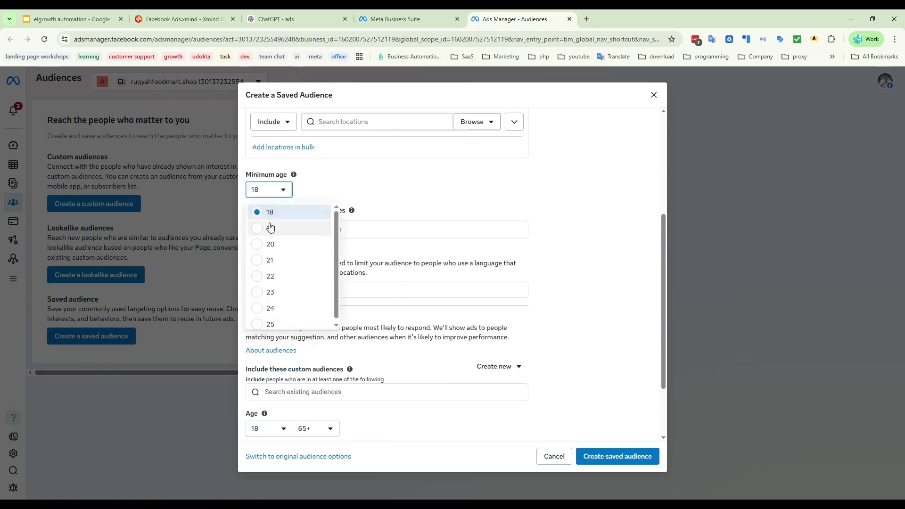
left_click(456, 192)
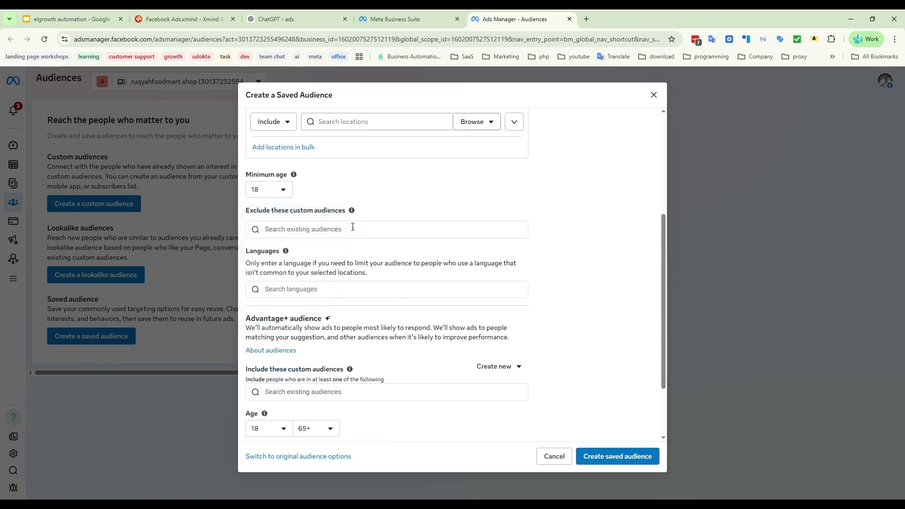
left_click(311, 289)
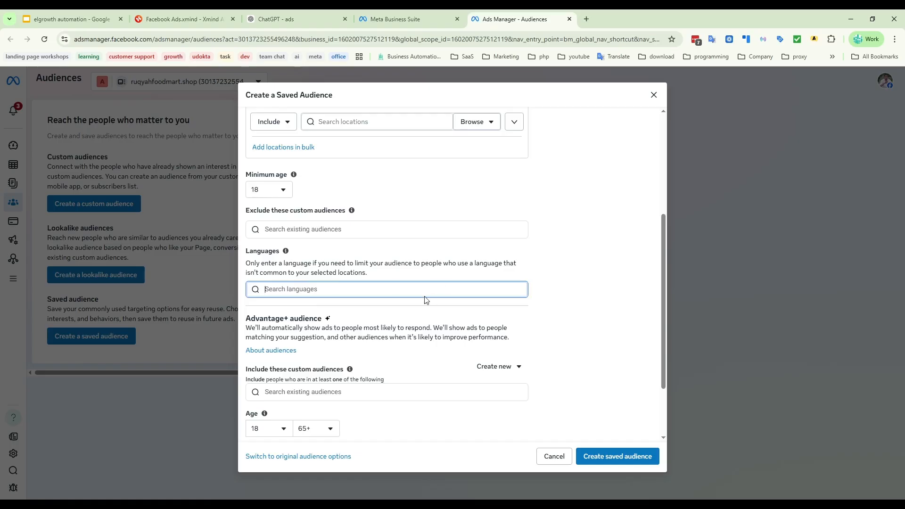
left_click(410, 322)
scroll(410, 323, "down", 2)
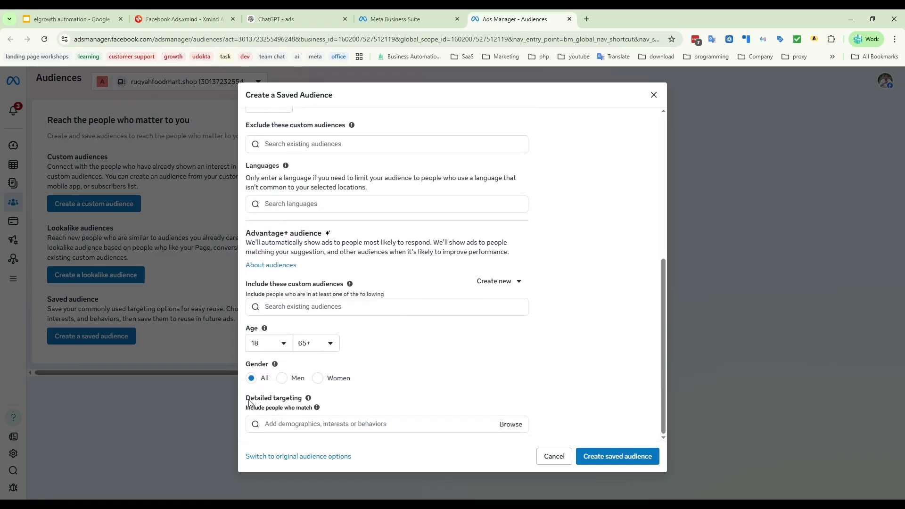
left_click_drag(246, 396, 315, 406)
left_click(396, 408)
Check the suggested age range in the ChatGPT answer and set the saved audience's maximum age to 40
left_click(281, 18)
scroll(466, 283, "up", 3)
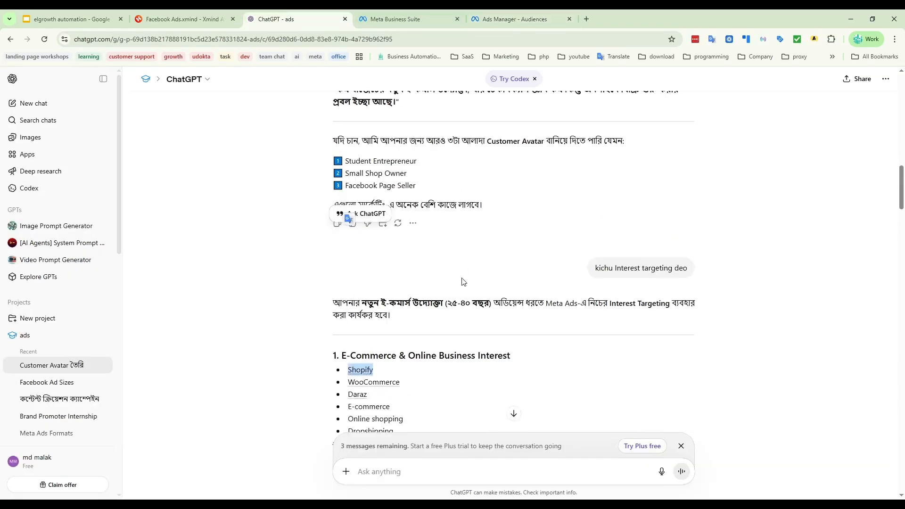
scroll(472, 353, "down", 2)
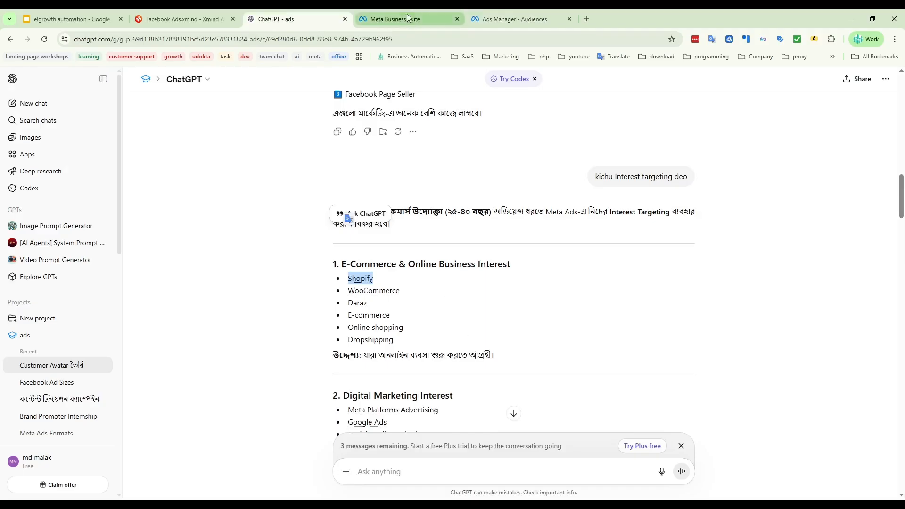
left_click(521, 19)
left_click(332, 344)
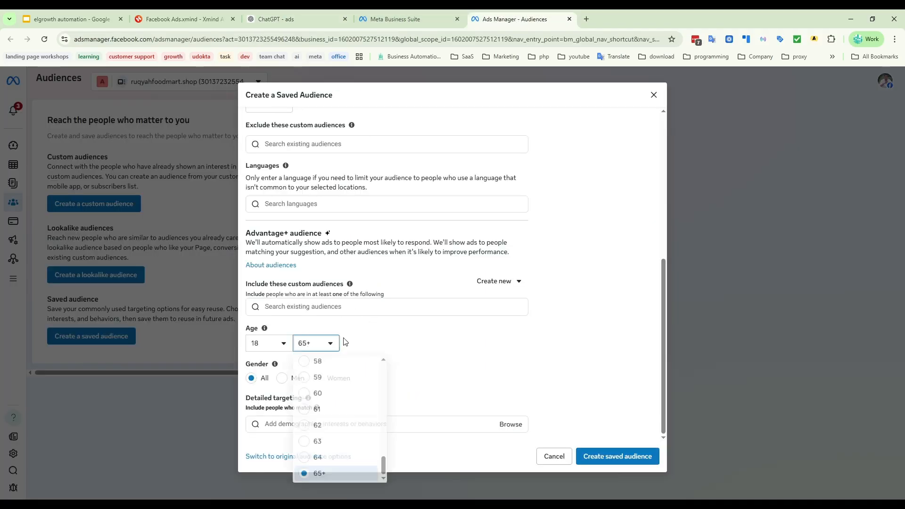
scroll(333, 424, "up", 2)
scroll(333, 431, "up", 3)
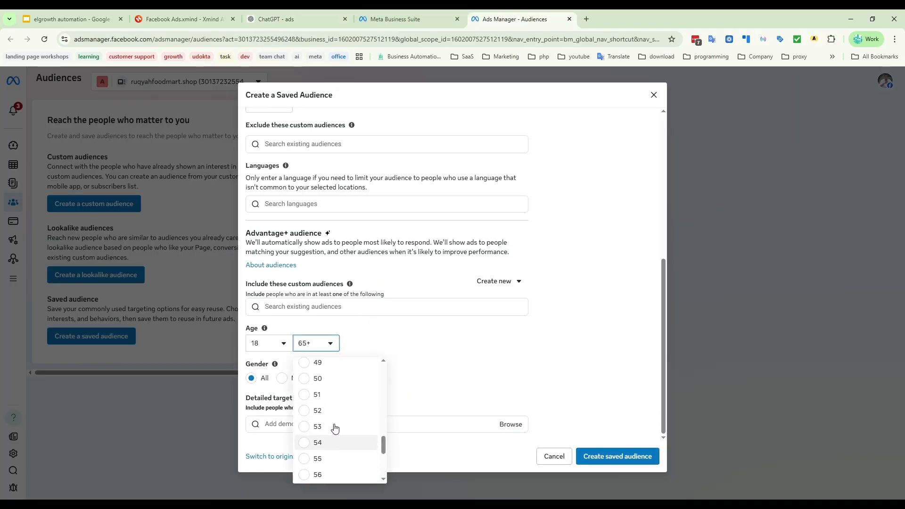
scroll(334, 430, "up", 2)
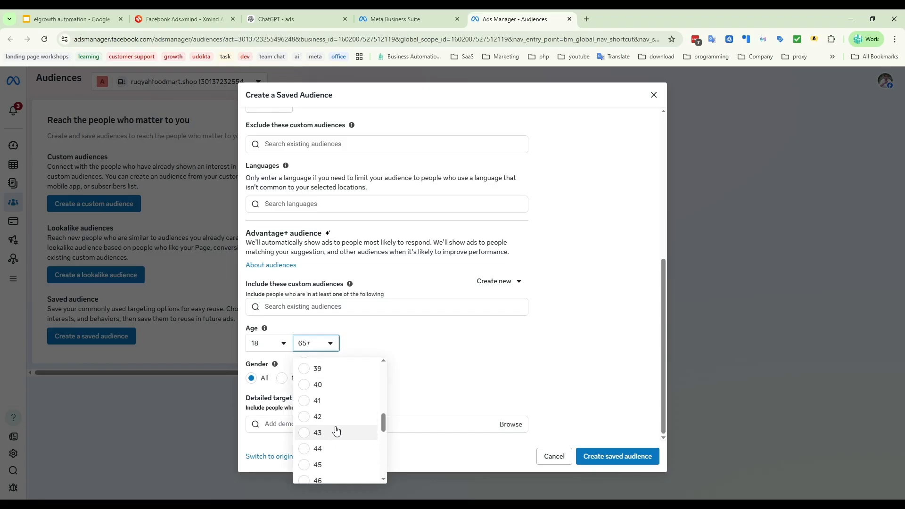
left_click(307, 390)
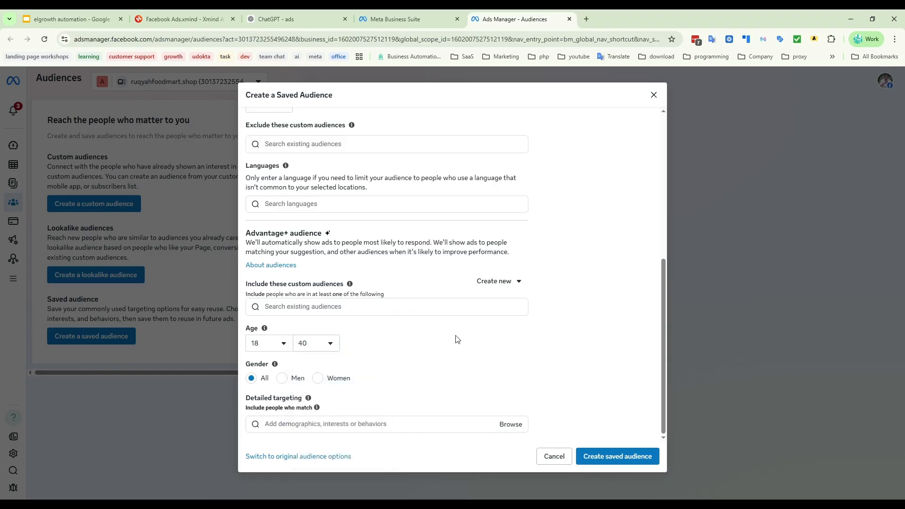
Search detailed targeting for "Shopify" and add the Shopify (software) interest to the saved audience
left_click(325, 429)
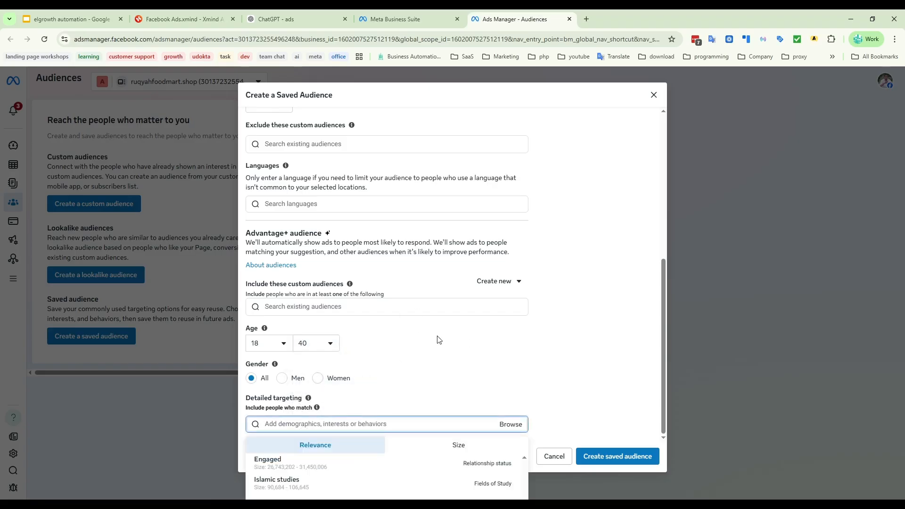
type("Shopify")
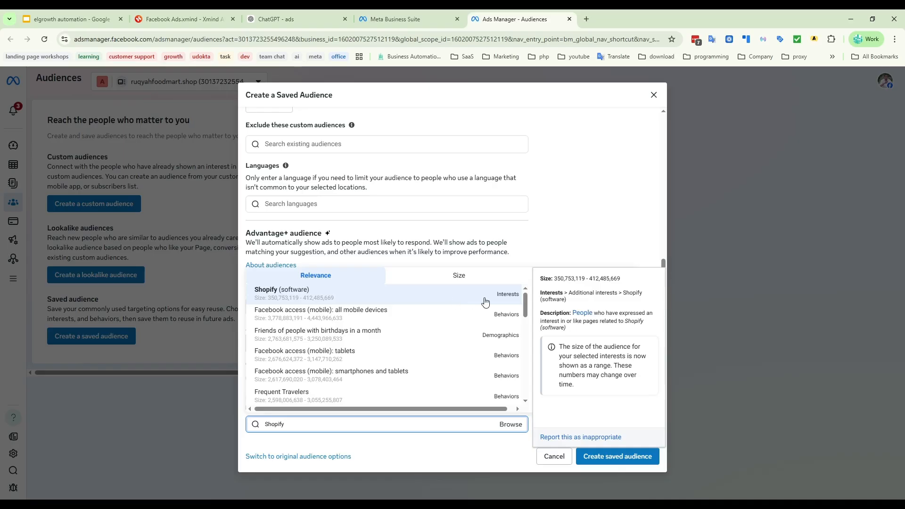
left_click(380, 301)
scroll(451, 350, "down", 2)
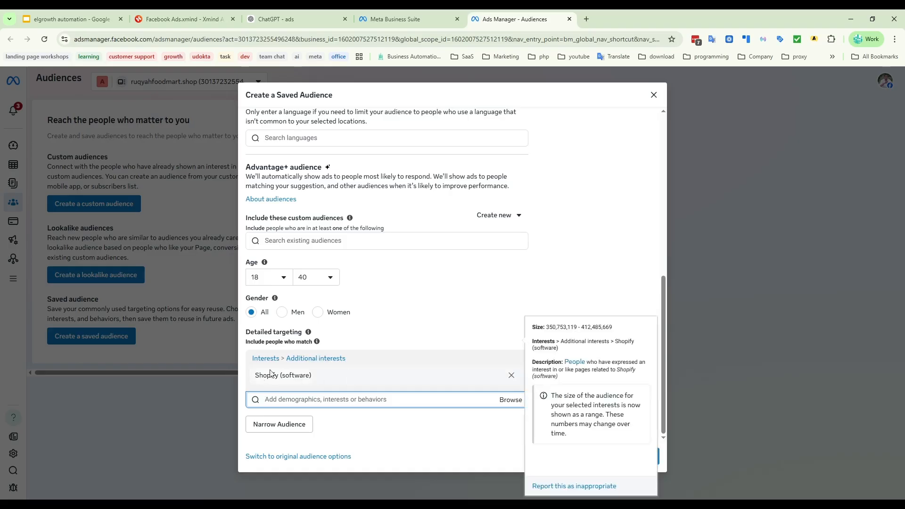
Copy WooCommerce from the ChatGPT interest list and add the WooCommerce (software) interest to the saved audience's detailed targeting in Ads Manager
left_click(286, 22)
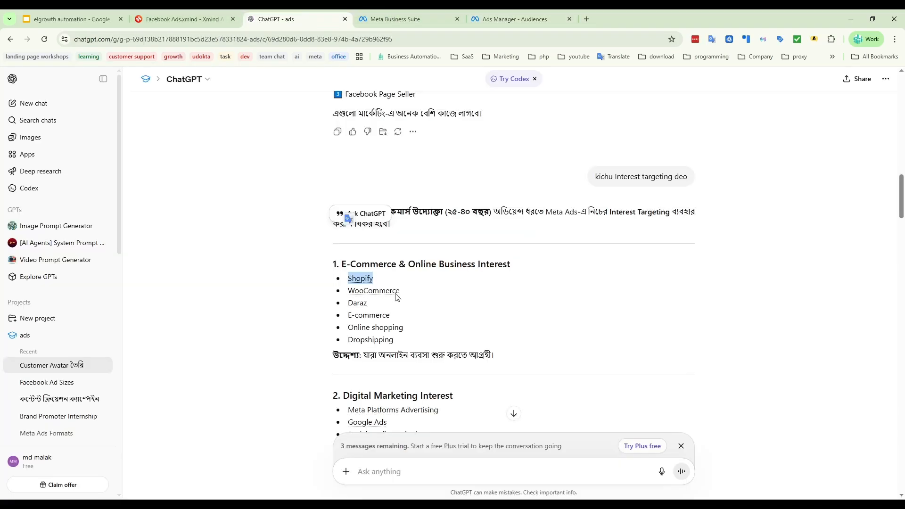
left_click_drag(415, 294, 345, 298)
key("ctrl+c")
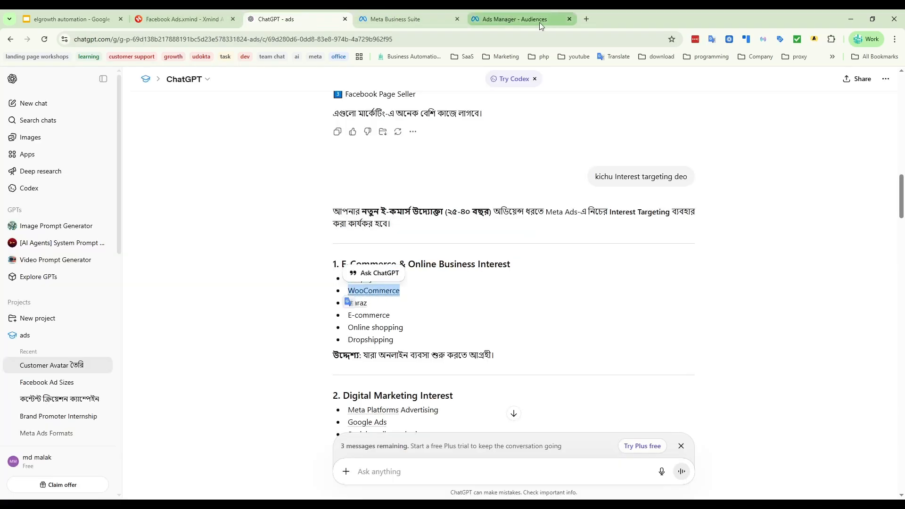
left_click(523, 22)
left_click(309, 400)
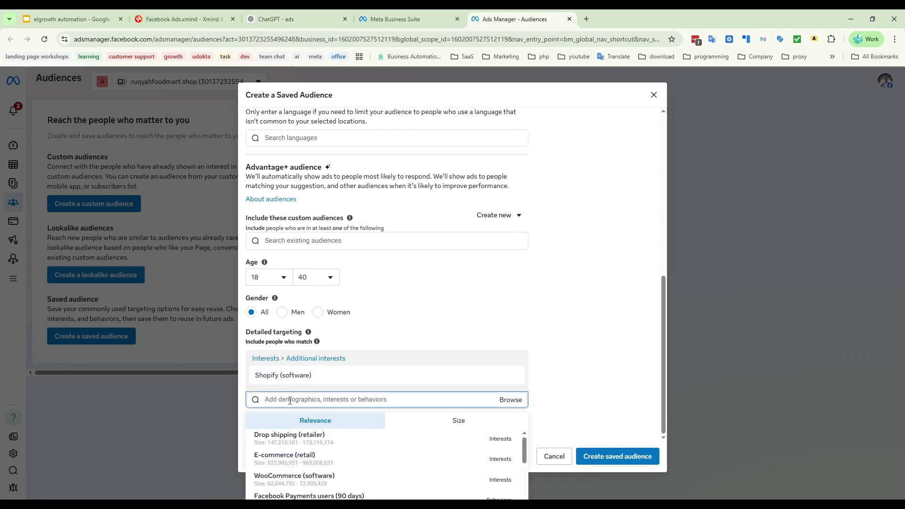
key("ctrl+v")
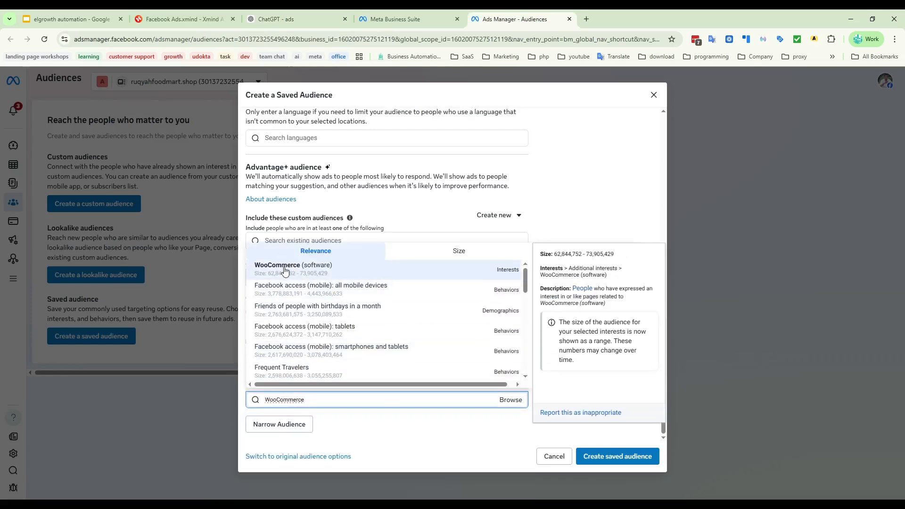
left_click(284, 270)
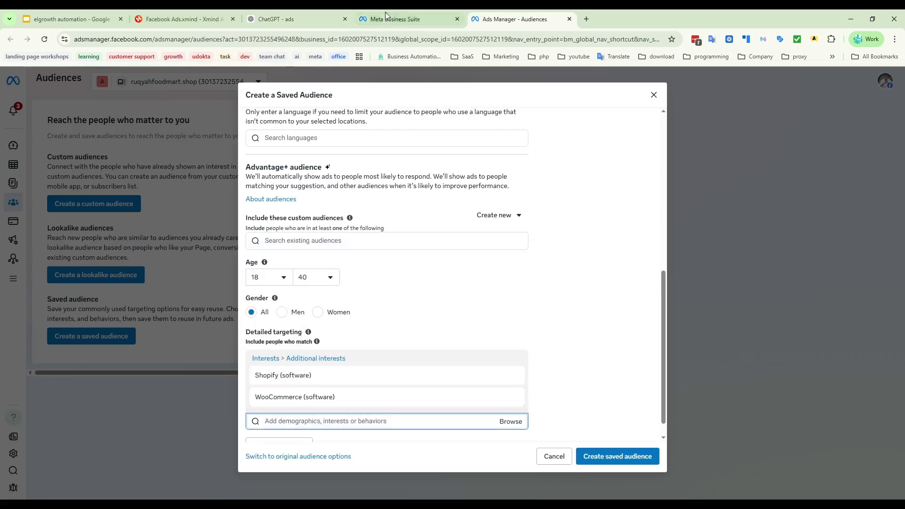
Copy Daraz from the ChatGPT list and search the saved audience's detailed targeting for "Daraz" and "Daraz sel", checking the suggestions
left_click(307, 18)
double_click(360, 303)
key("ctrl+c")
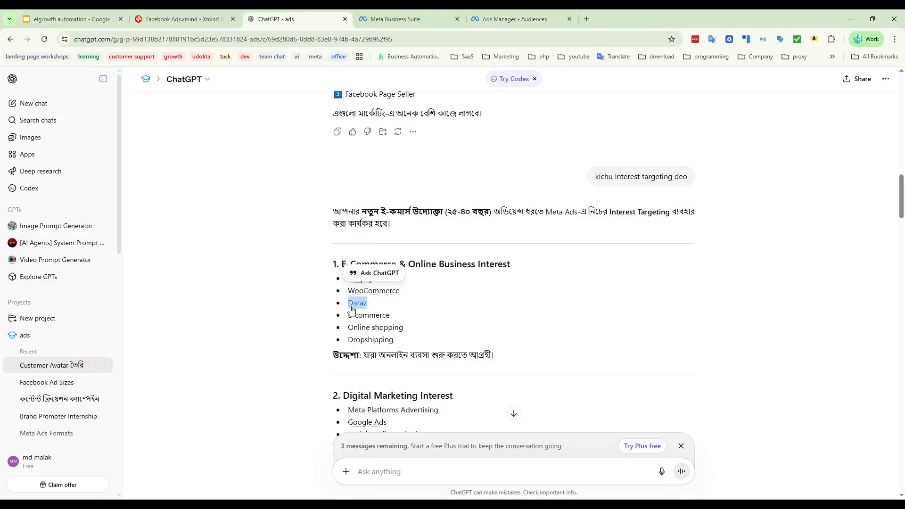
left_click(506, 23)
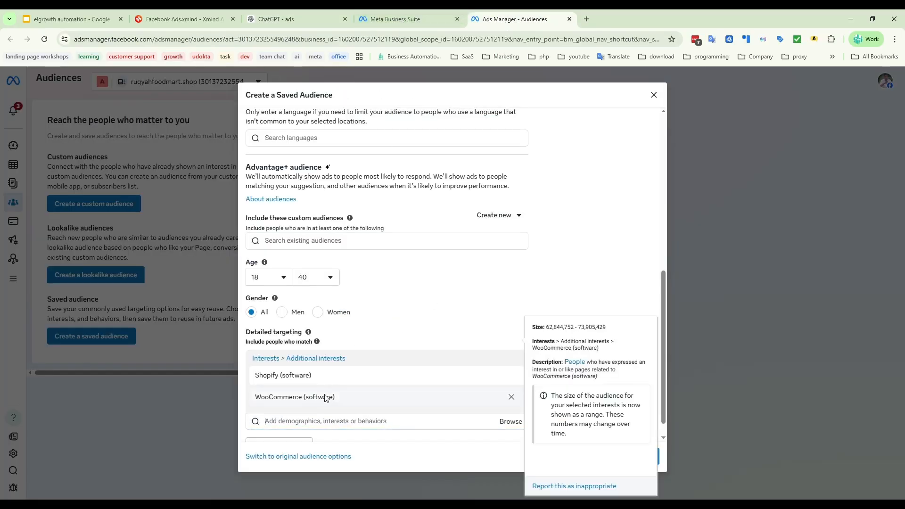
left_click(317, 421)
key("ctrl+v")
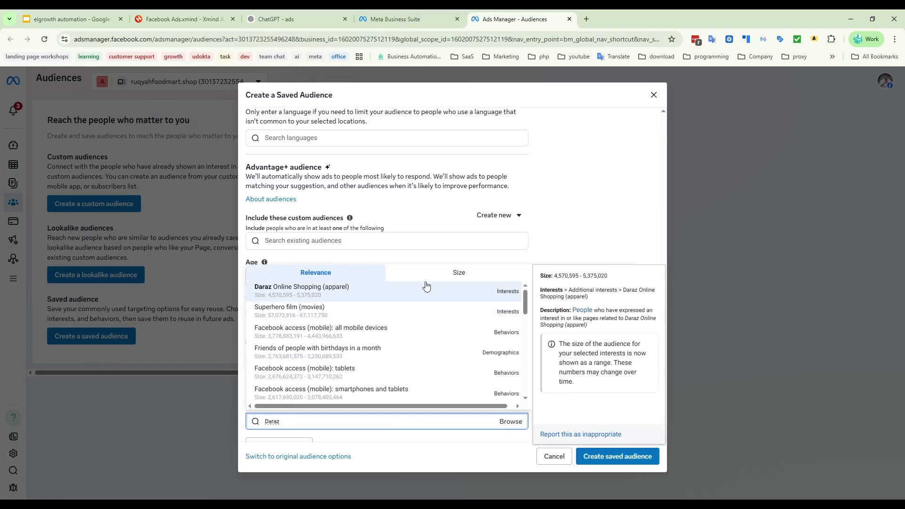
scroll(396, 330, "down", 2)
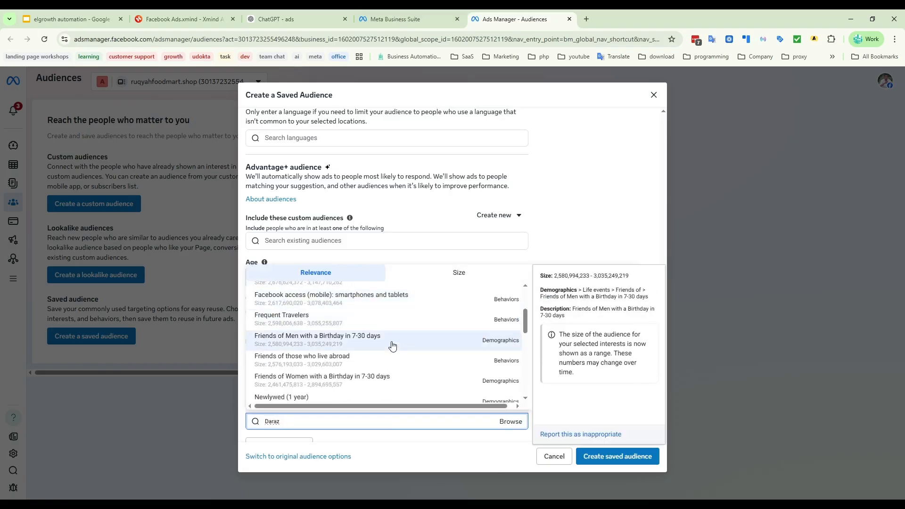
scroll(392, 347, "up", 2)
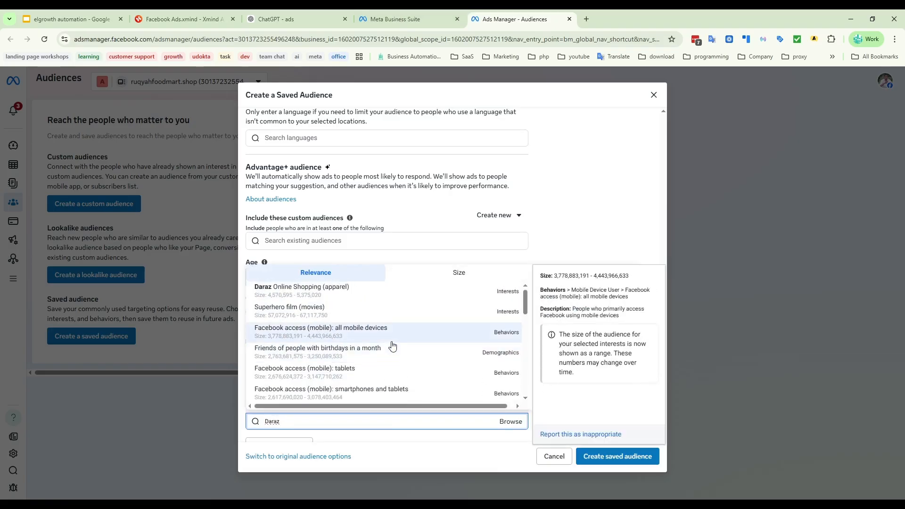
type("l")
scroll(391, 346, "down", 1)
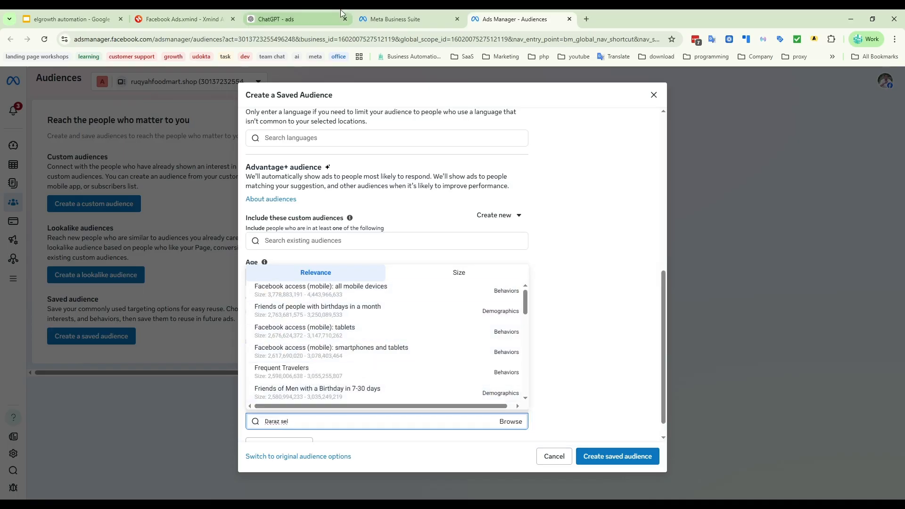
Copy E-commerce from the ChatGPT list and add the E-commerce websites (website) interest to the saved audience's detailed targeting
left_click(296, 22)
left_click_drag(424, 312, 347, 316)
key("ctrl+c")
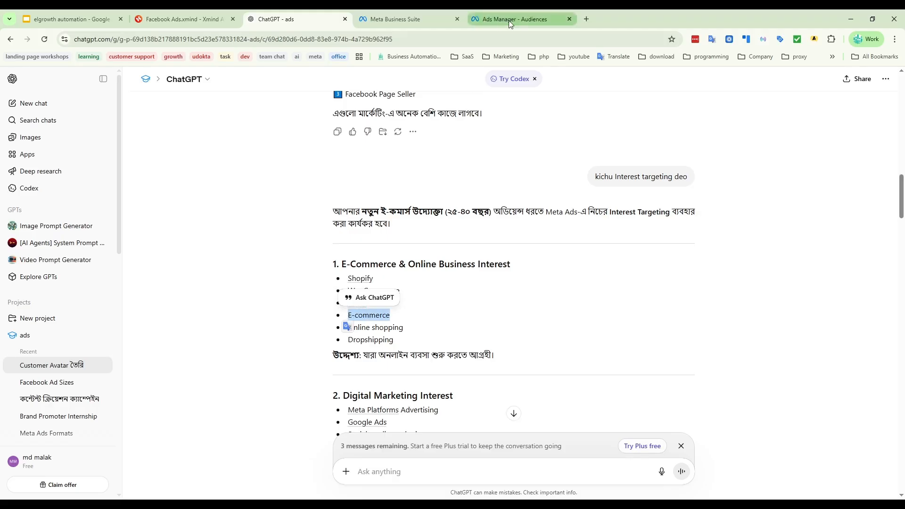
left_click(508, 21)
triple_click(307, 421)
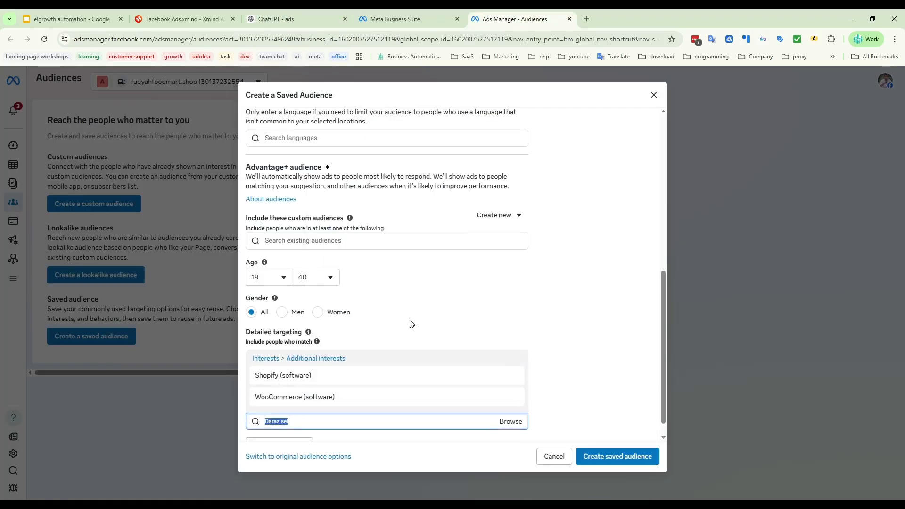
key("ctrl+v")
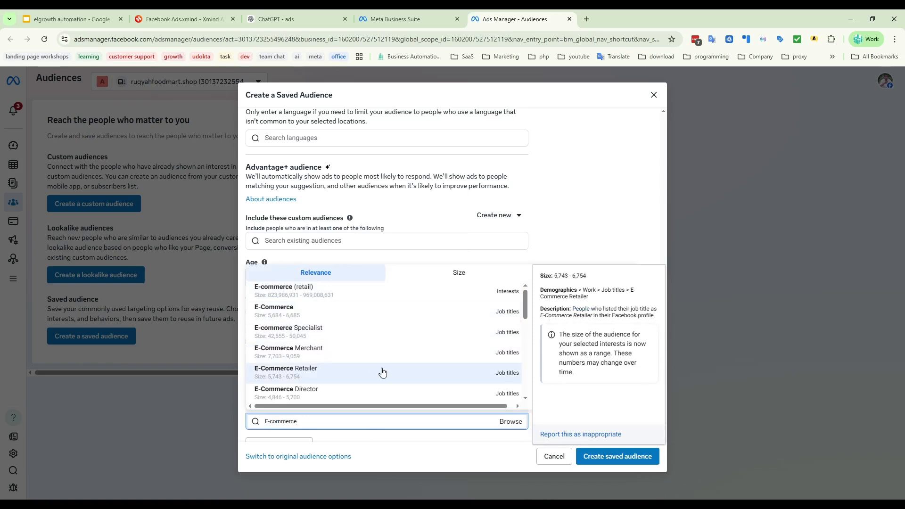
scroll(301, 368, "down", 1)
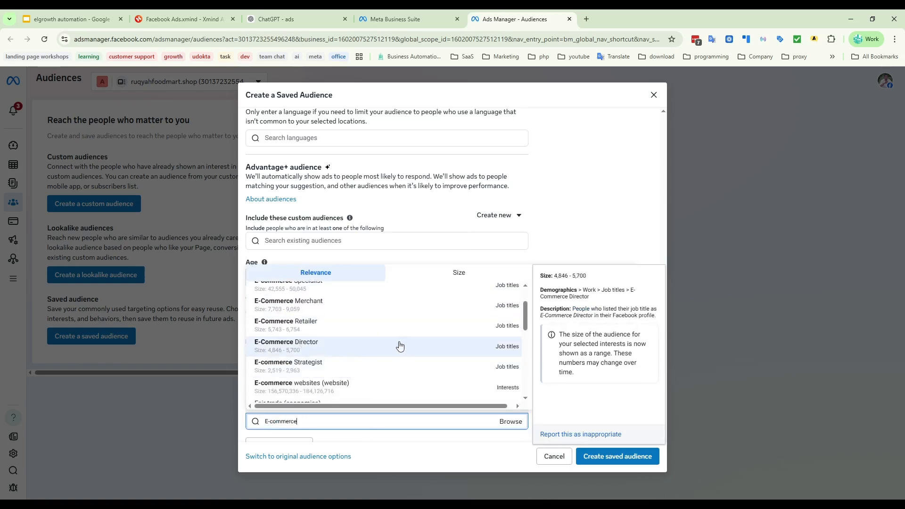
scroll(406, 371, "down", 1)
scroll(406, 371, "down", 1)
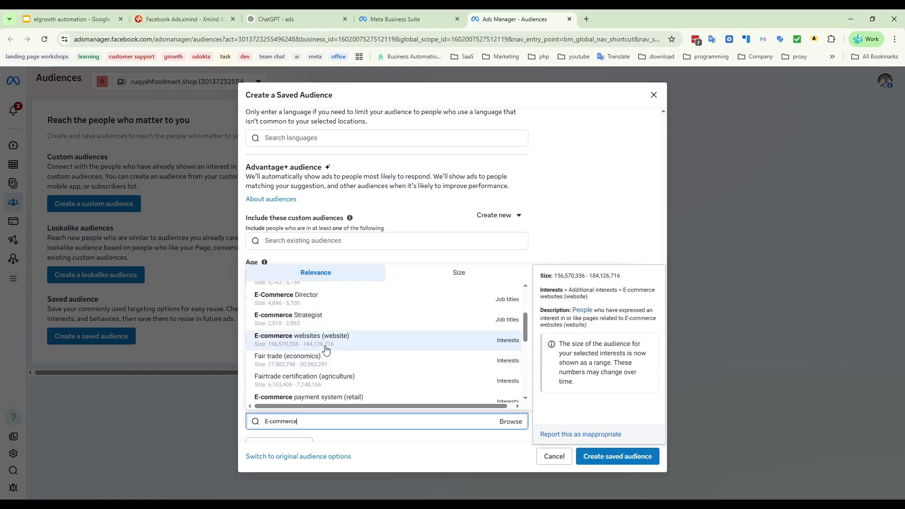
left_click(395, 342)
left_click(288, 20)
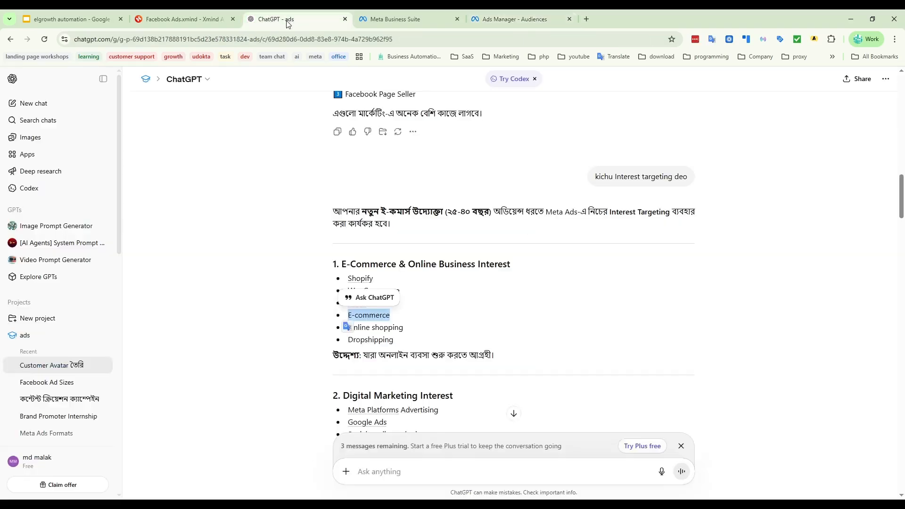
triple_click(398, 328)
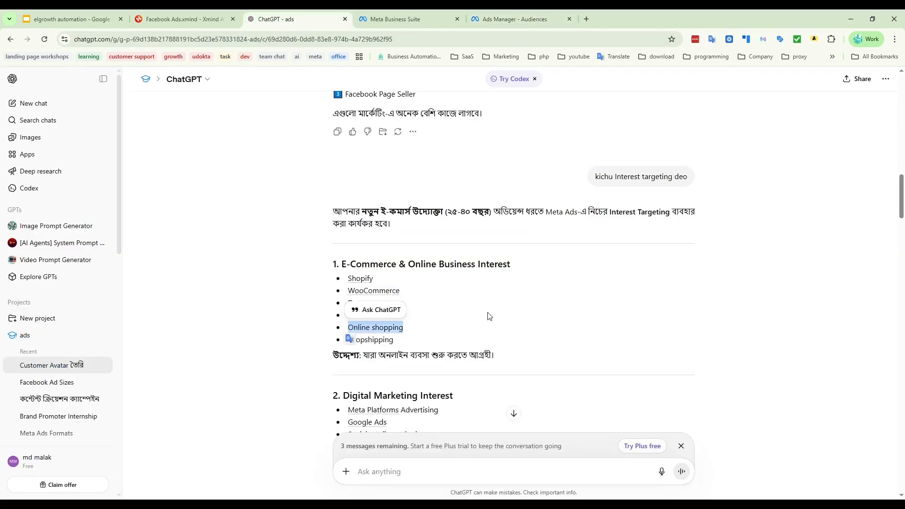
left_click(519, 20)
Copy Dropshipping from the ChatGPT list and add the Drop shipping (retailer) interest to the saved audience's detailed targeting
left_click(275, 21)
left_click(417, 336)
left_click_drag(406, 346, 347, 340)
key("ctrl+c")
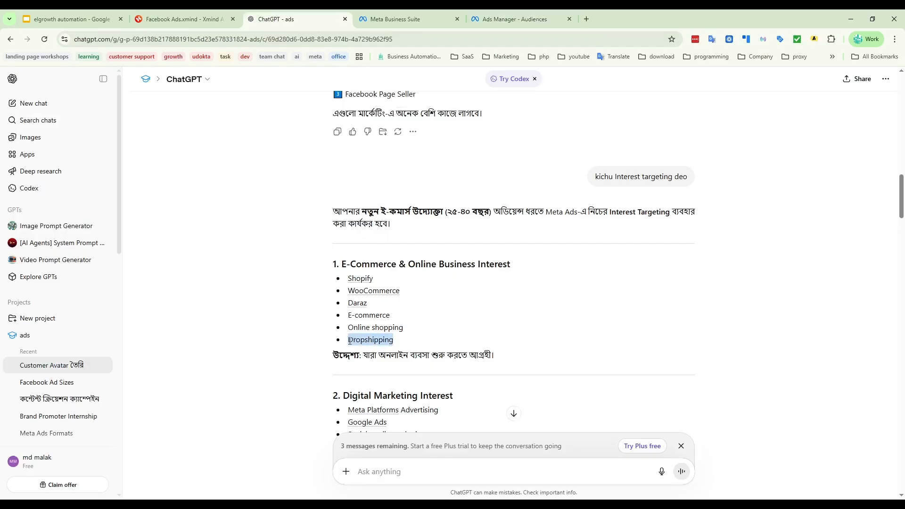
left_click(484, 14)
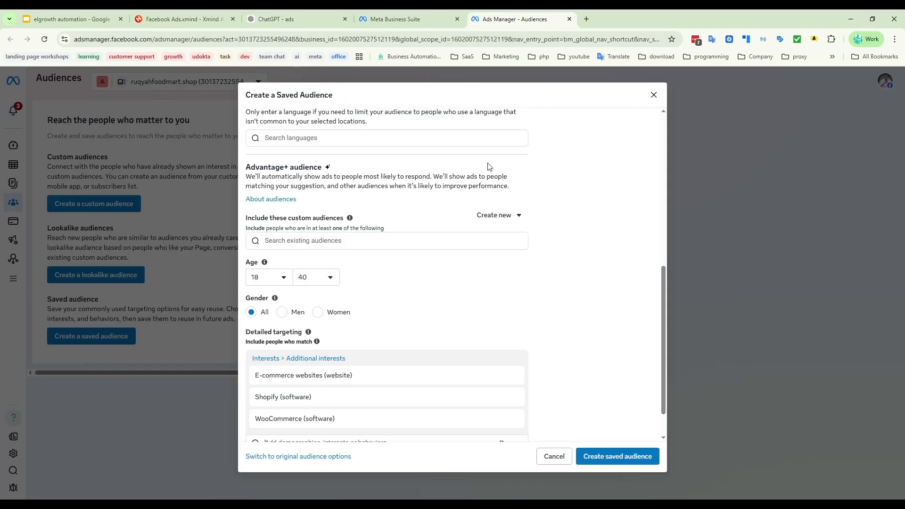
scroll(412, 307, "down", 1)
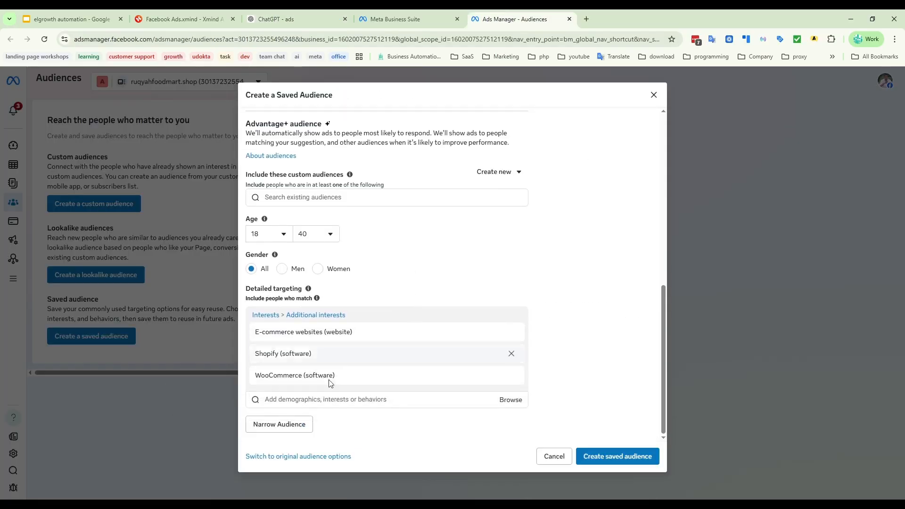
left_click(302, 400)
key("ctrl+v")
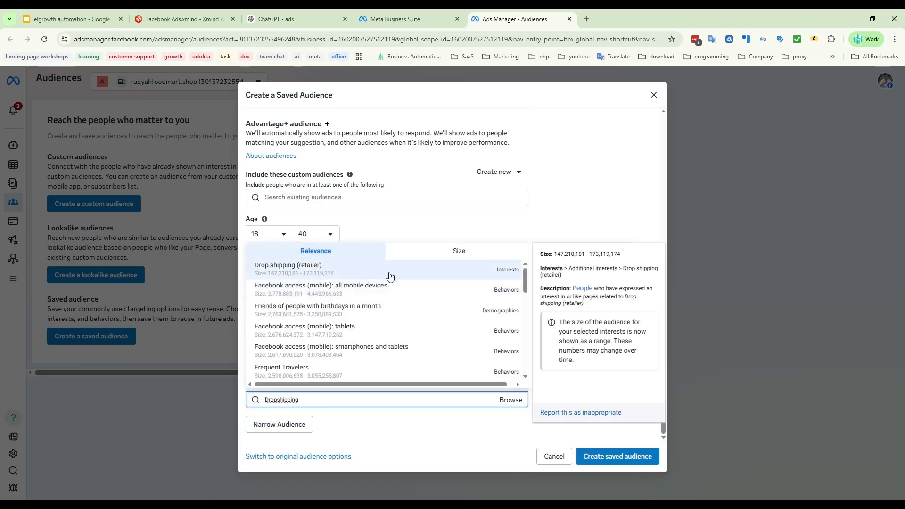
scroll(406, 348, "down", 3)
scroll(403, 358, "down", 1)
scroll(386, 351, "up", 4)
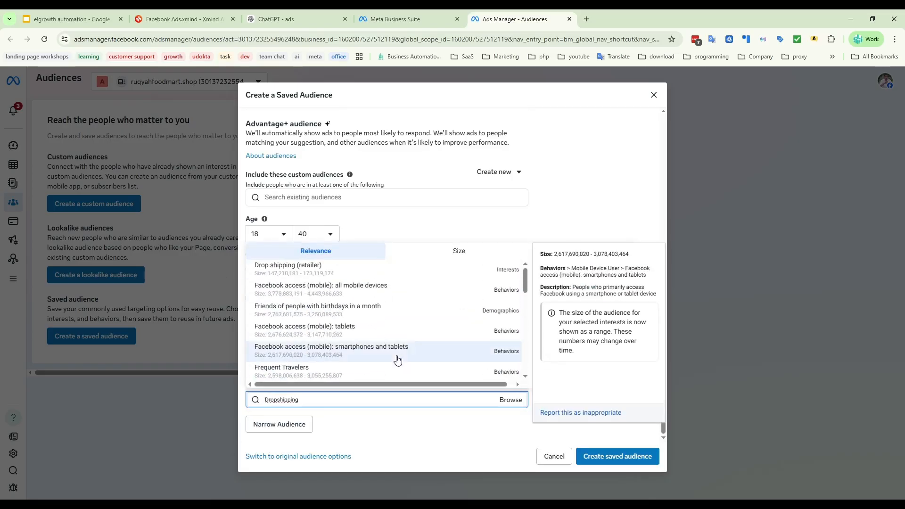
left_click(311, 269)
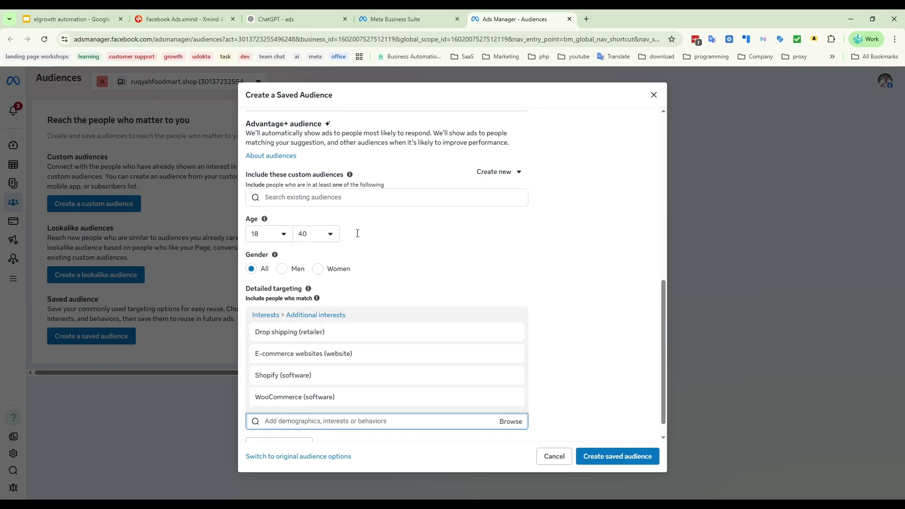
Narrow the saved audience with an additional "and must also match" condition and make its search ready for entry
scroll(561, 304, "down", 1)
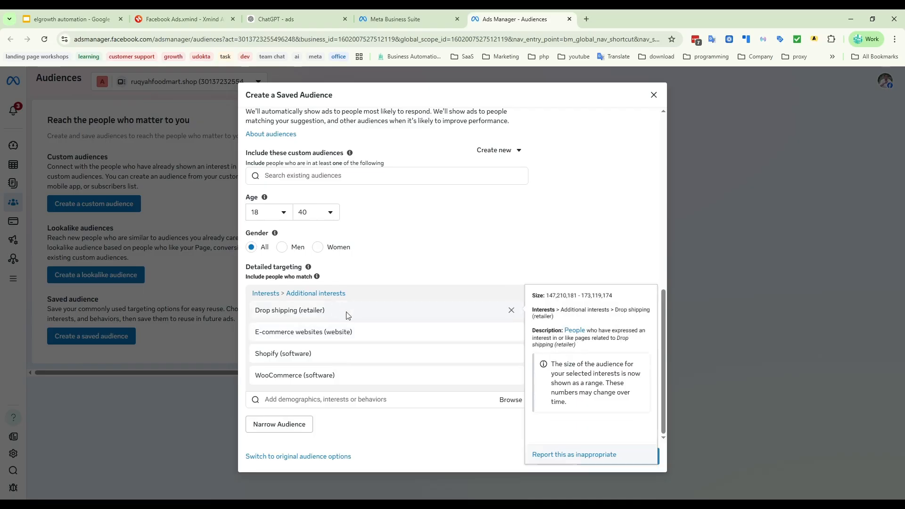
left_click(266, 424)
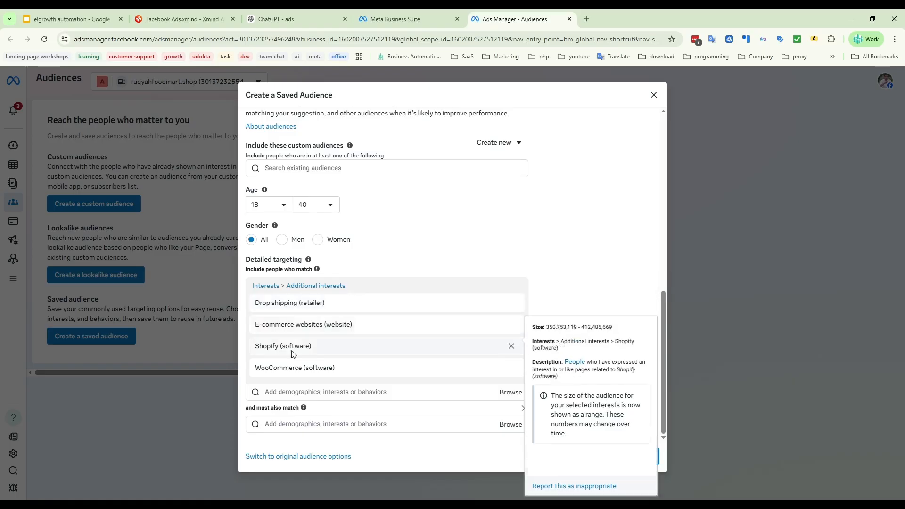
left_click(311, 429)
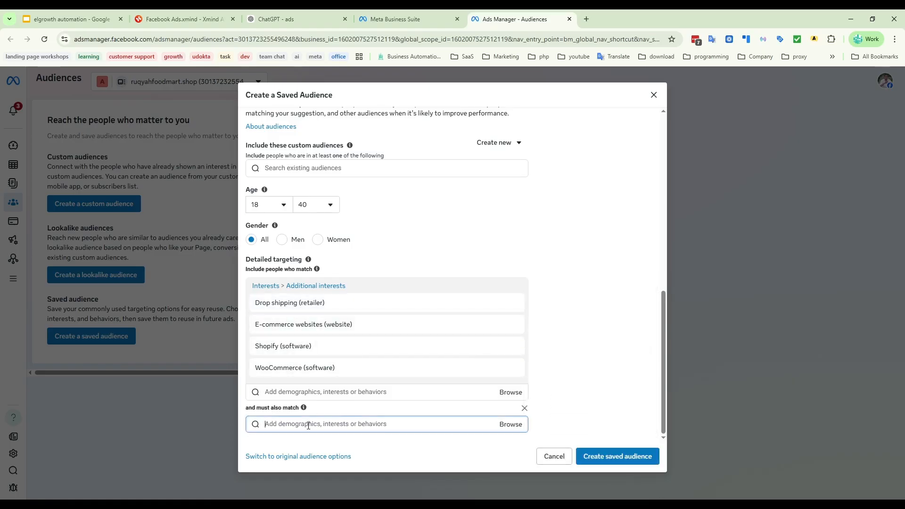
Return to the ChatGPT answer and examine the Digital Marketing and Entrepreneur & Business interests as candidates for narrowing the audience
left_click(304, 18)
scroll(512, 302, "down", 3)
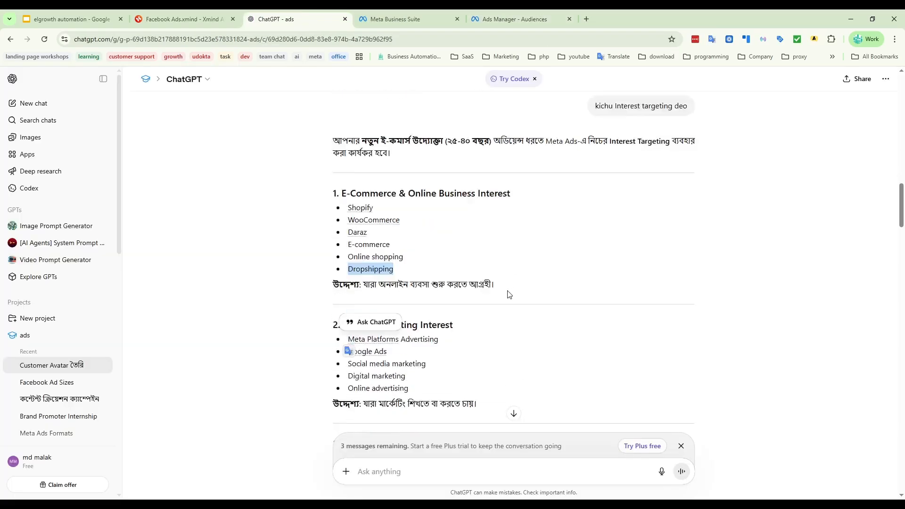
scroll(485, 263, "down", 2)
scroll(501, 253, "up", 2)
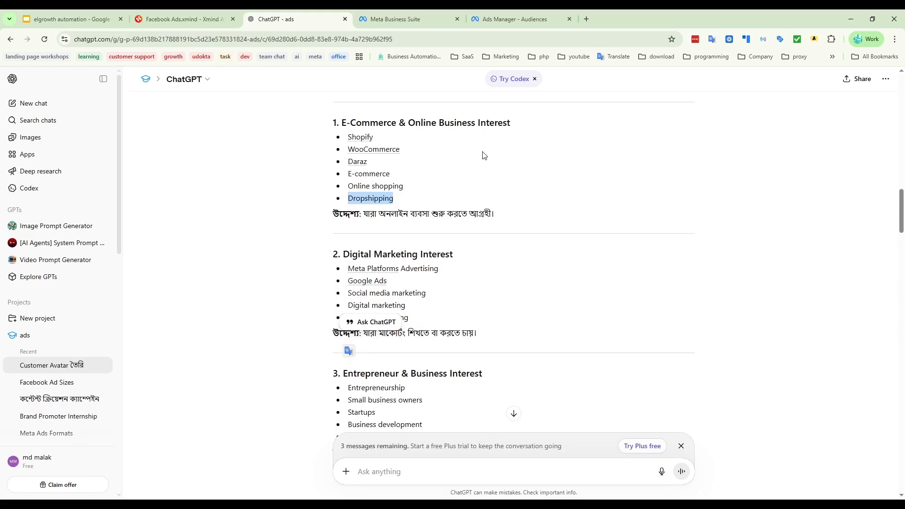
scroll(483, 162, "down", 2)
scroll(495, 264, "down", 2)
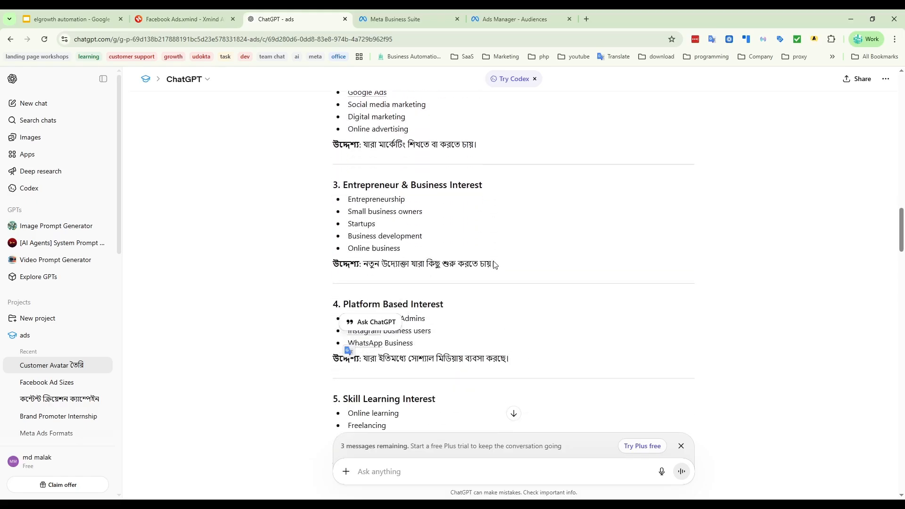
double_click(381, 202)
left_click_drag(348, 212, 422, 213)
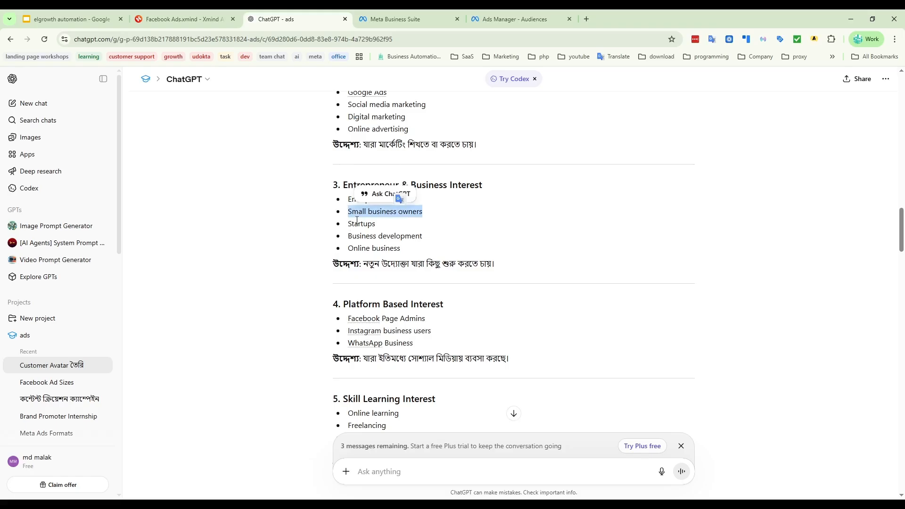
triple_click(357, 235)
left_click(525, 238)
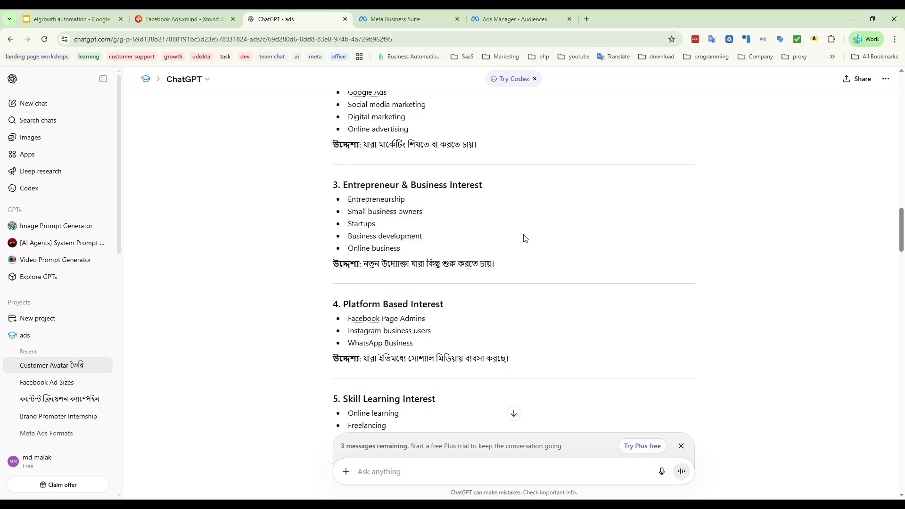
triple_click(355, 250)
left_click(533, 232)
triple_click(358, 247)
left_click(499, 241)
Examine the Skill Learning interests in the ChatGPT answer, including Online learning, Freelancing and Digital skills
scroll(473, 305, "down", 2)
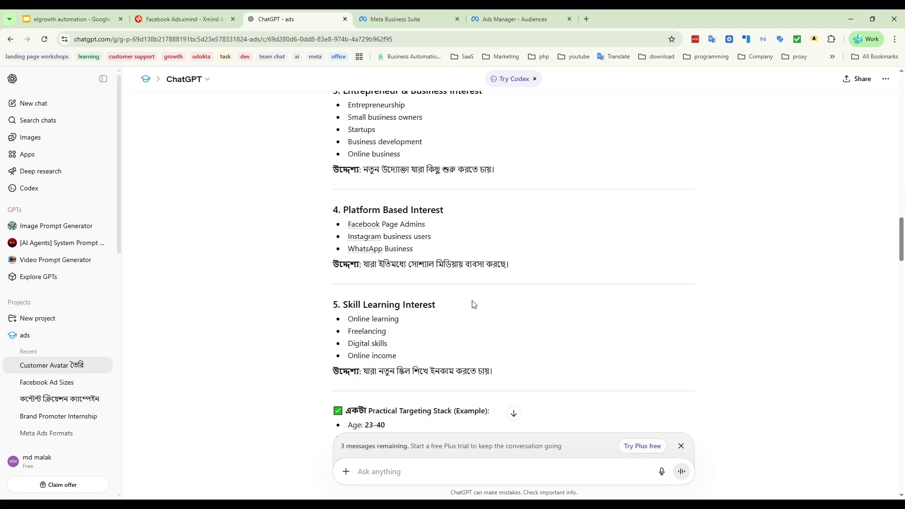
triple_click(355, 310)
left_click(376, 317)
left_click_drag(347, 323, 423, 319)
left_click(391, 330)
left_click_drag(349, 332, 487, 333)
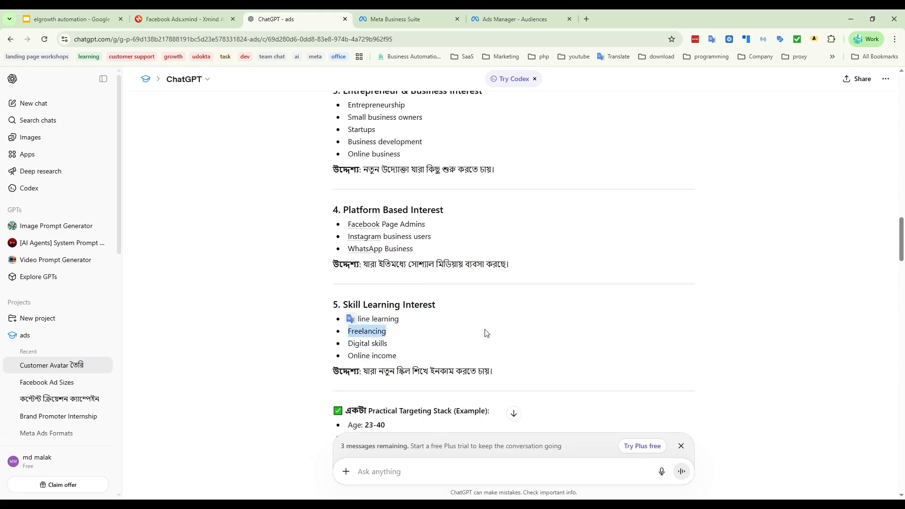
left_click(359, 356)
left_click_drag(351, 344, 532, 344)
left_click(360, 352)
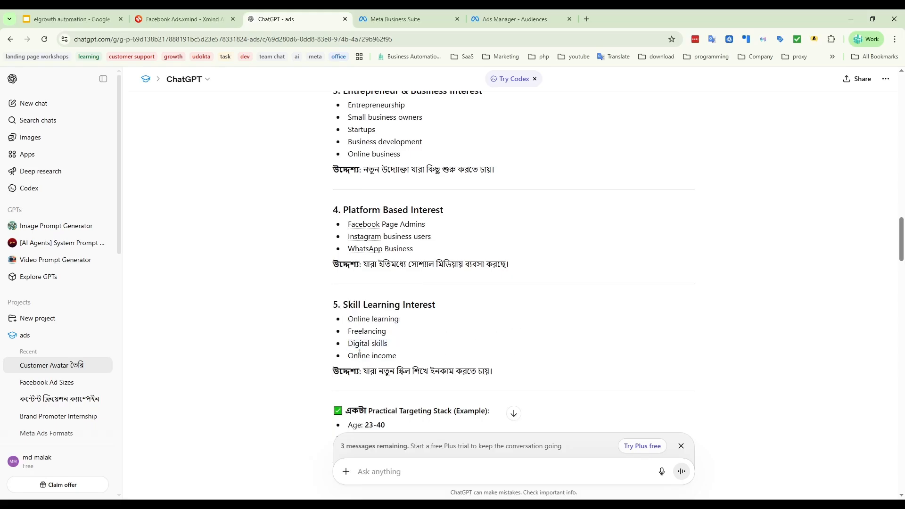
Examine Online income and compare the Digital Marketing and Entrepreneur & Business groups in the ChatGPT answer for narrowing the audience
left_click_drag(351, 355, 492, 352)
left_click(493, 347)
scroll(471, 330, "up", 4)
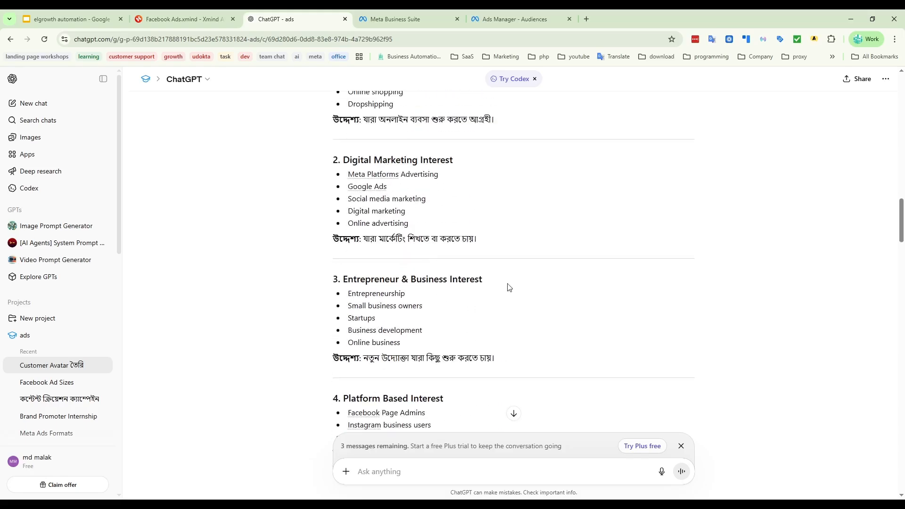
left_click_drag(478, 163, 334, 160)
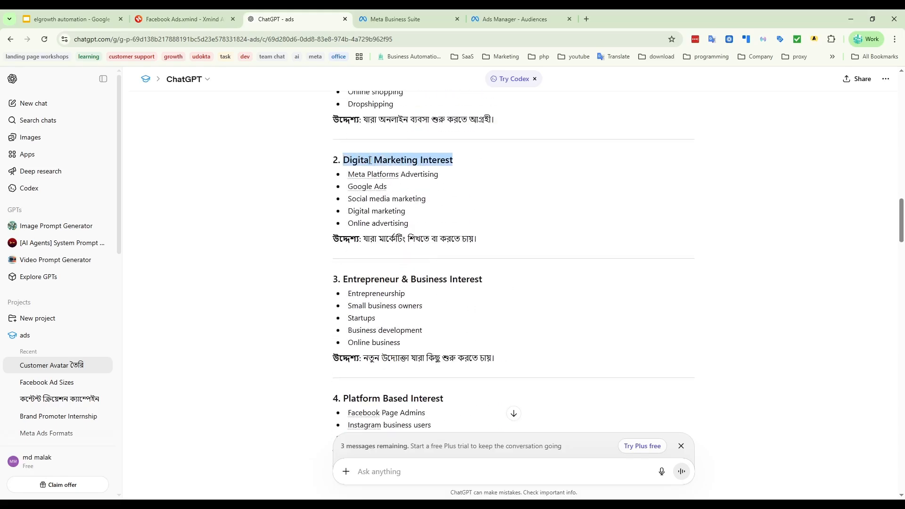
left_click(481, 162)
left_click_drag(453, 156, 343, 160)
left_click(480, 162)
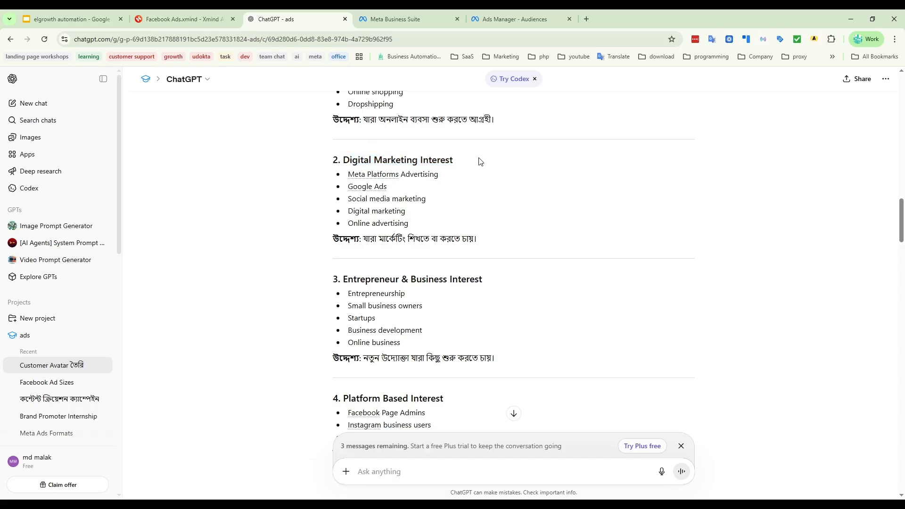
left_click_drag(491, 289, 346, 280)
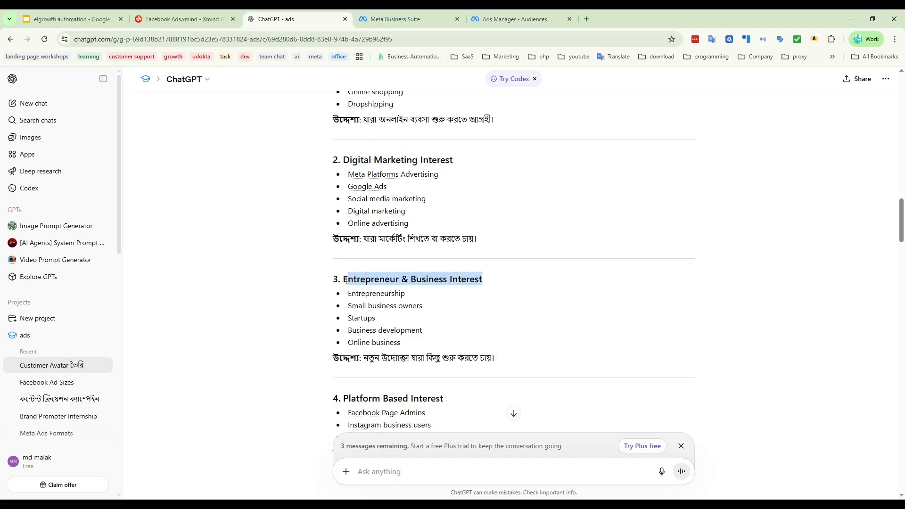
left_click(502, 286)
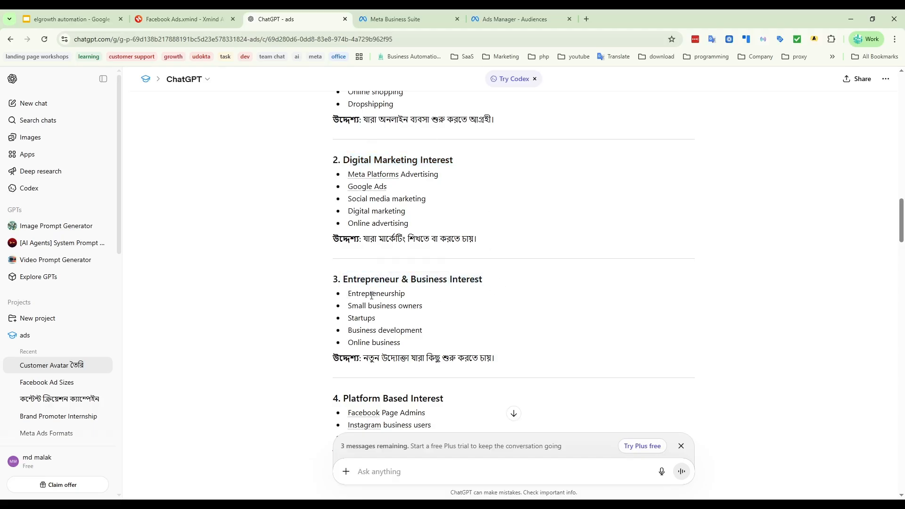
Copy Entrepreneurship from the ChatGPT list and add the Entrepreneurship job title to the "and must also match" condition in Ads Manager
double_click(372, 294)
key("ctrl+c")
left_click(516, 19)
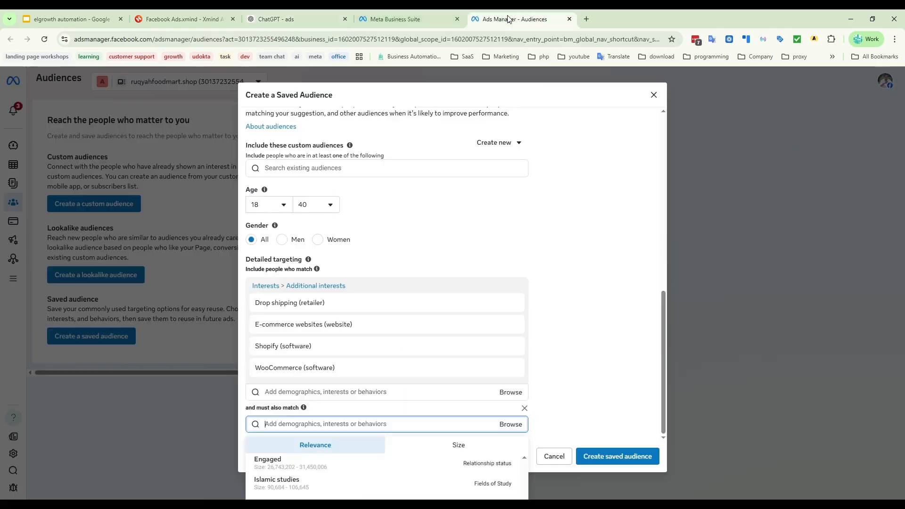
key("ctrl+v")
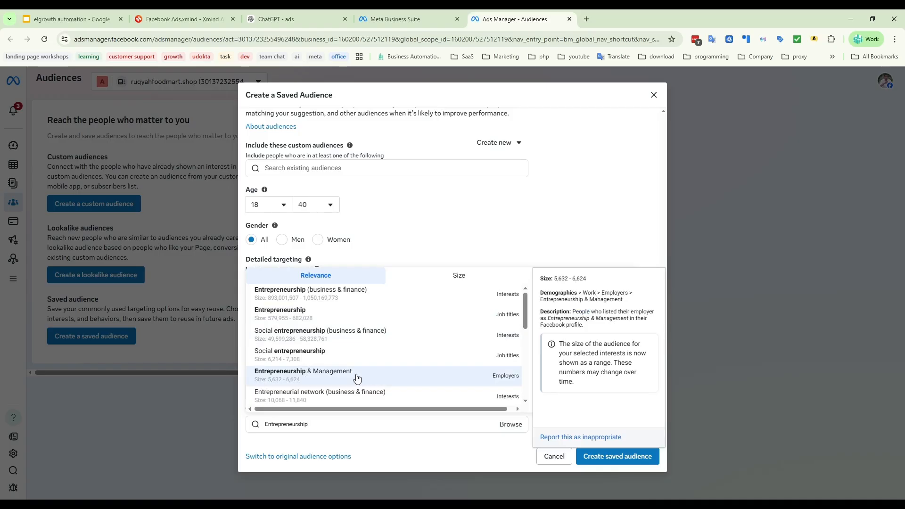
left_click(337, 318)
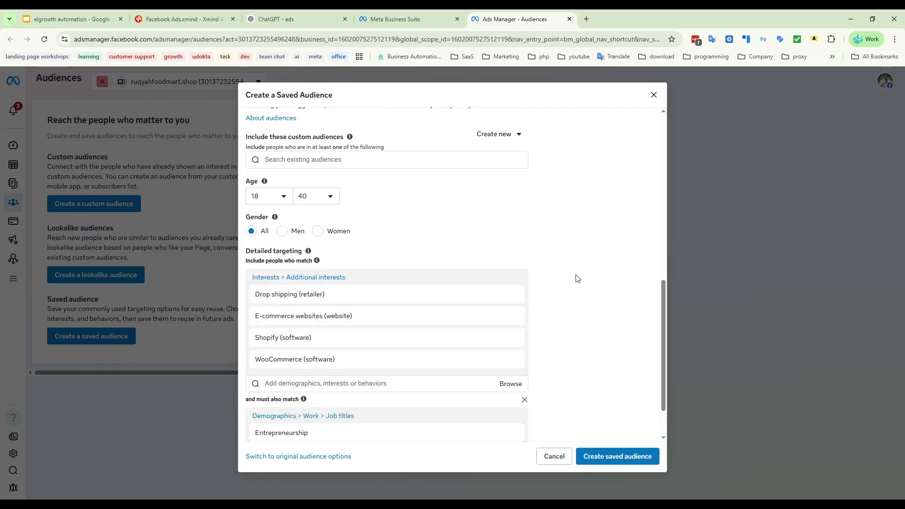
Replace the Entrepreneurship job title in the "and must also match" condition with the Entrepreneurship (business & finance) interest
scroll(423, 380, "down", 2)
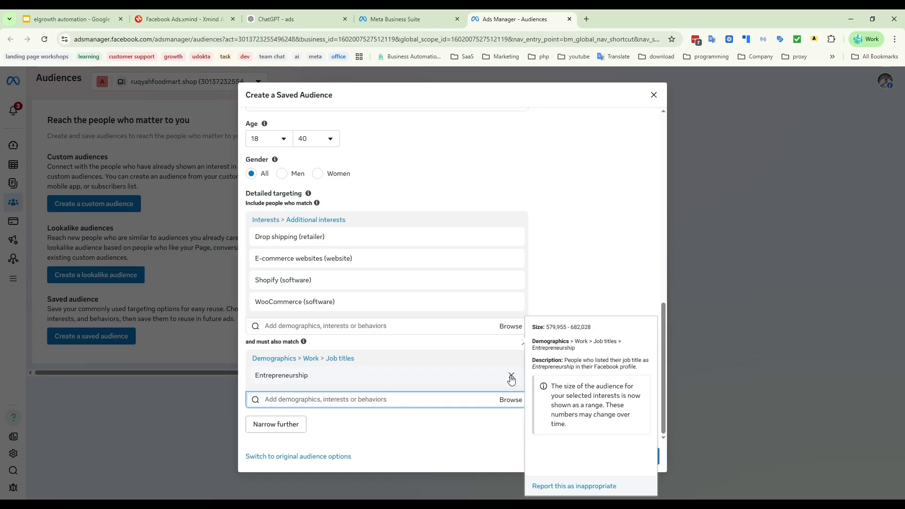
left_click(511, 375)
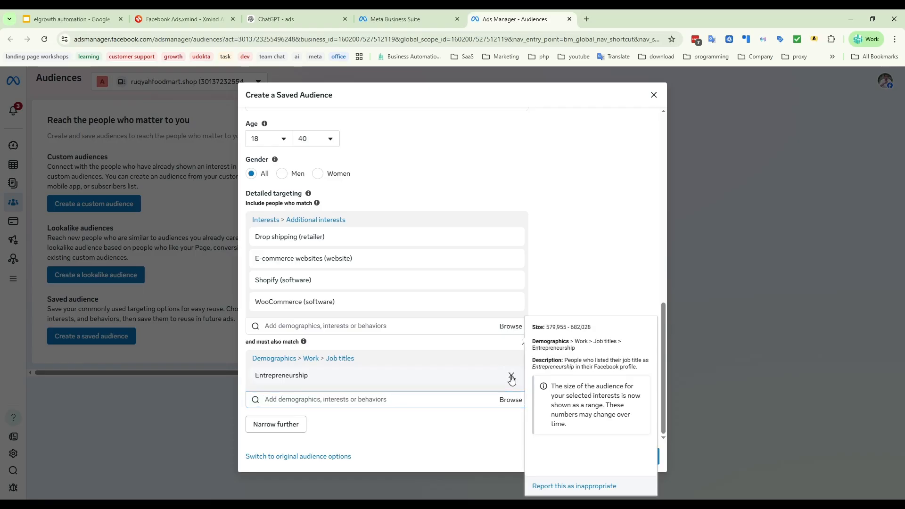
left_click(283, 18)
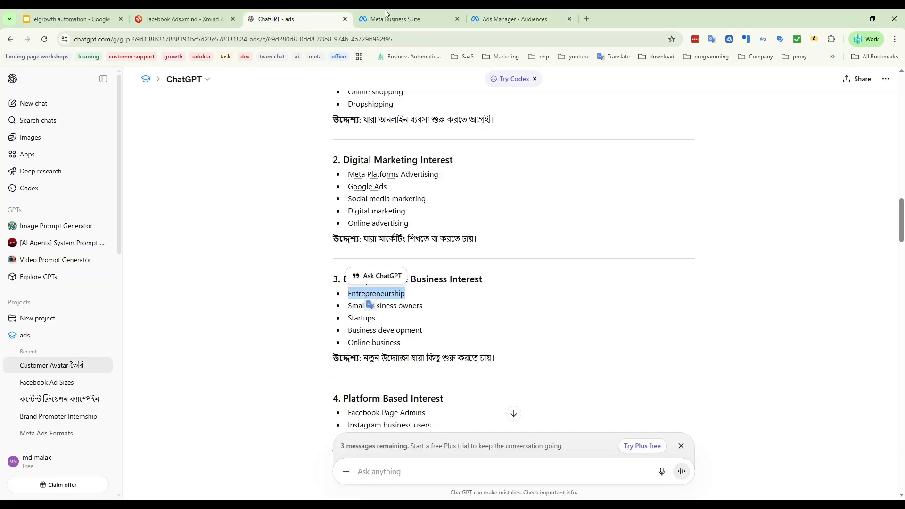
left_click(516, 18)
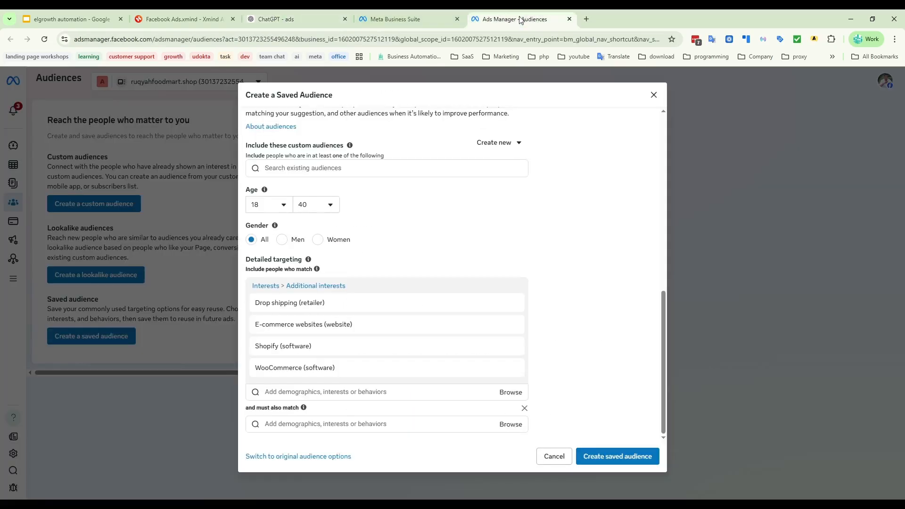
left_click(283, 424)
key("ctrl+v")
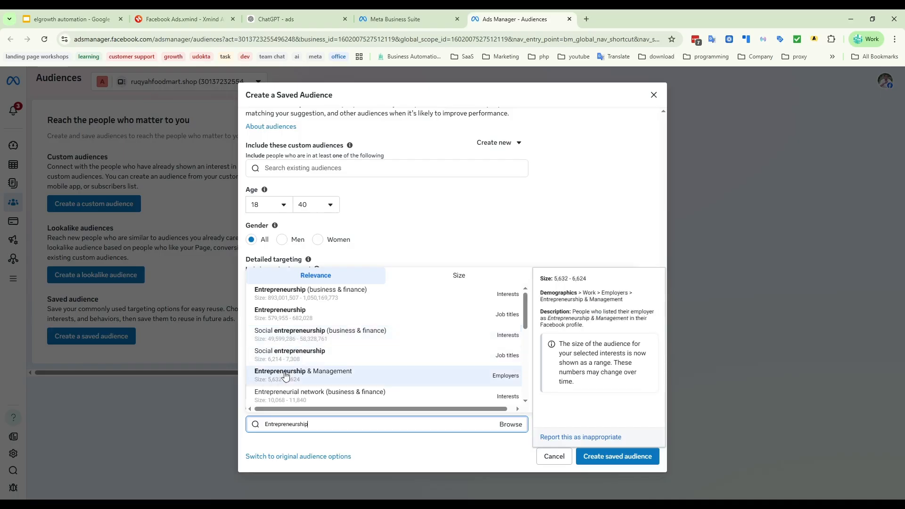
left_click(292, 294)
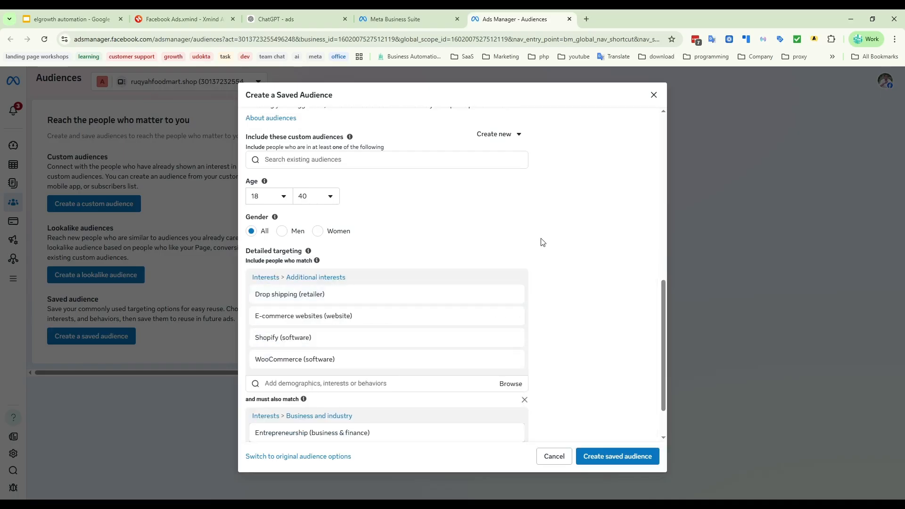
Check the estimated audience size and narrow the saved audience further with a second "and must also match" condition
scroll(558, 294, "up", 10)
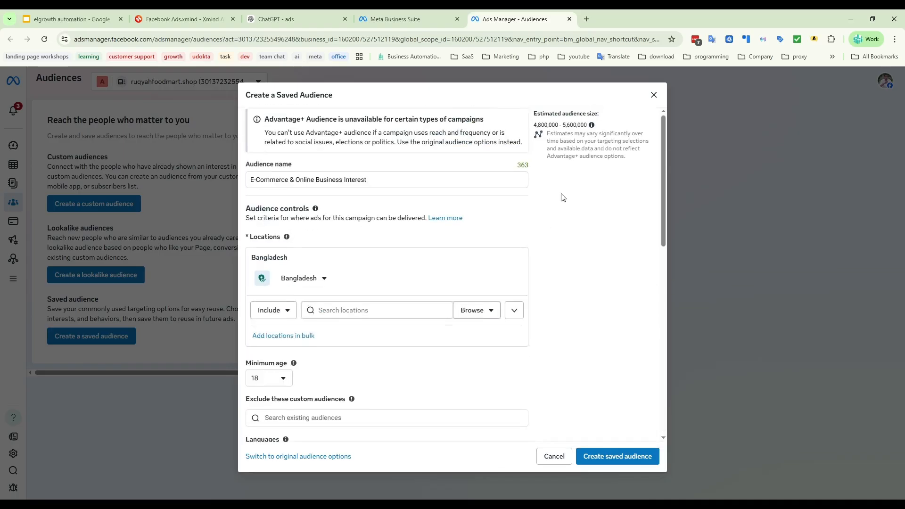
left_click_drag(536, 123, 546, 125)
scroll(557, 301, "down", 10)
left_click(289, 18)
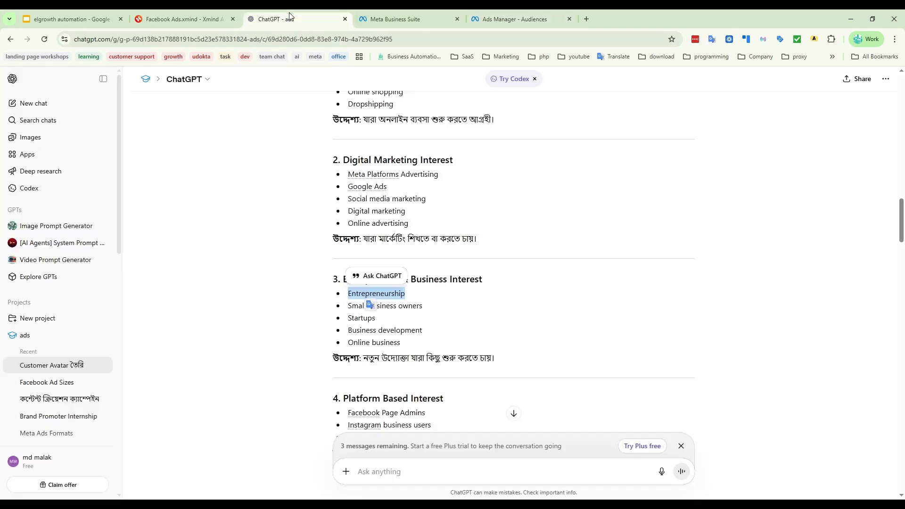
left_click(552, 21)
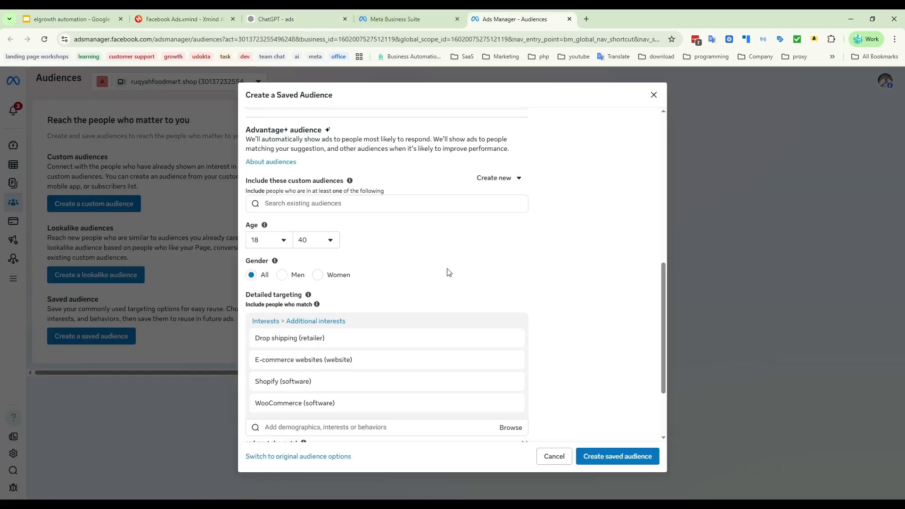
scroll(446, 271, "down", 3)
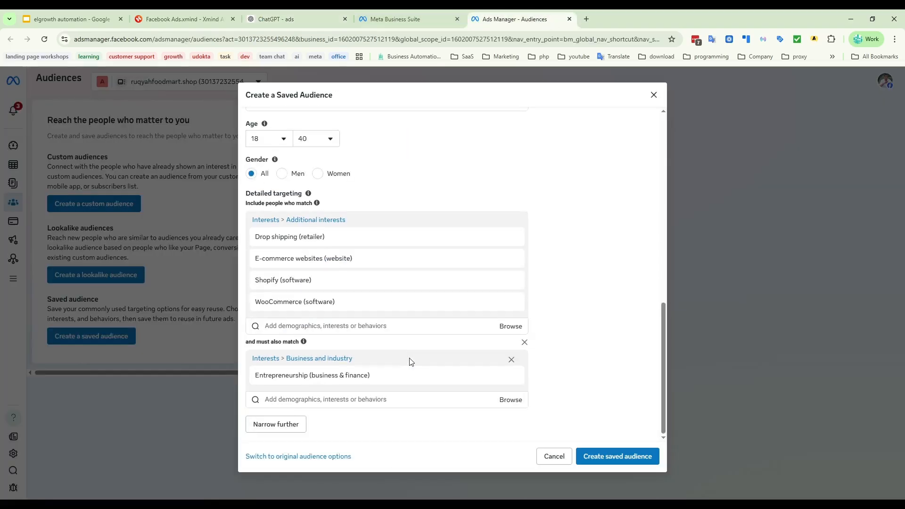
left_click(279, 424)
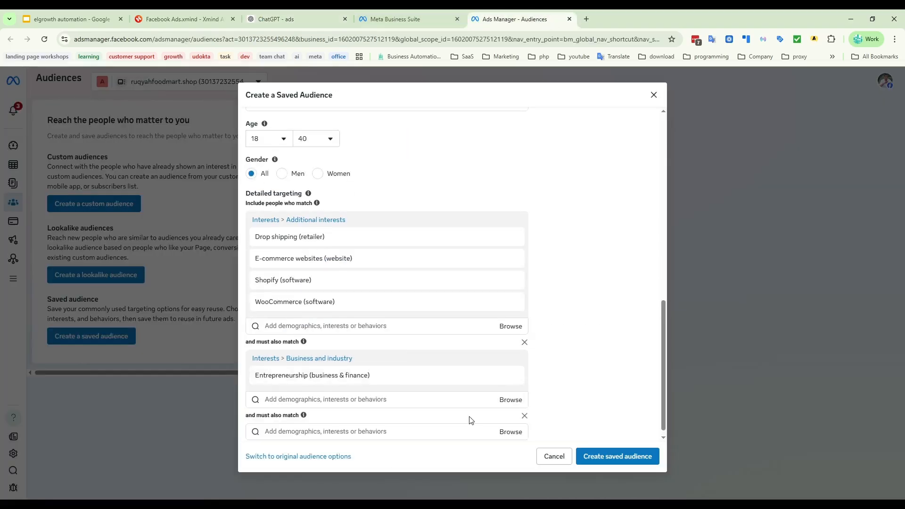
Copy Small business owners from the ChatGPT list and add the Small business owners behavior to the second "and must also match" condition
left_click(273, 18)
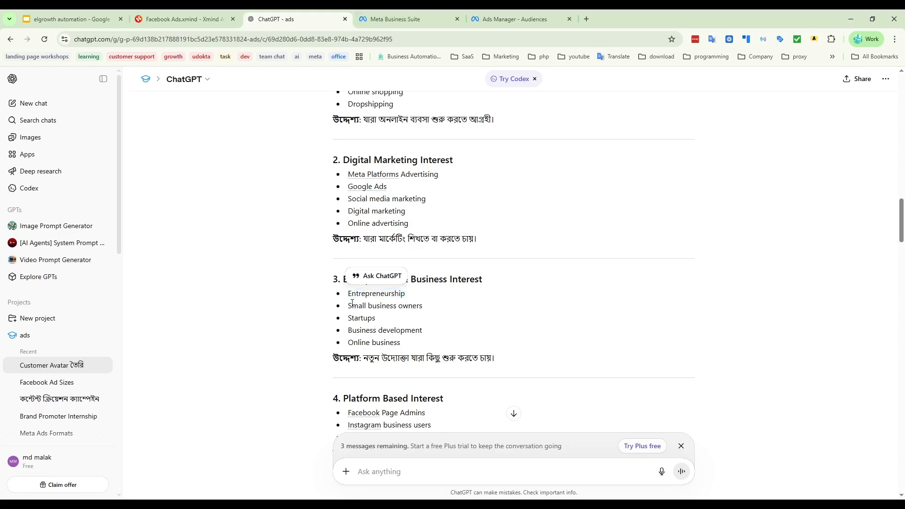
left_click_drag(349, 306, 434, 307)
key("ctrl+c")
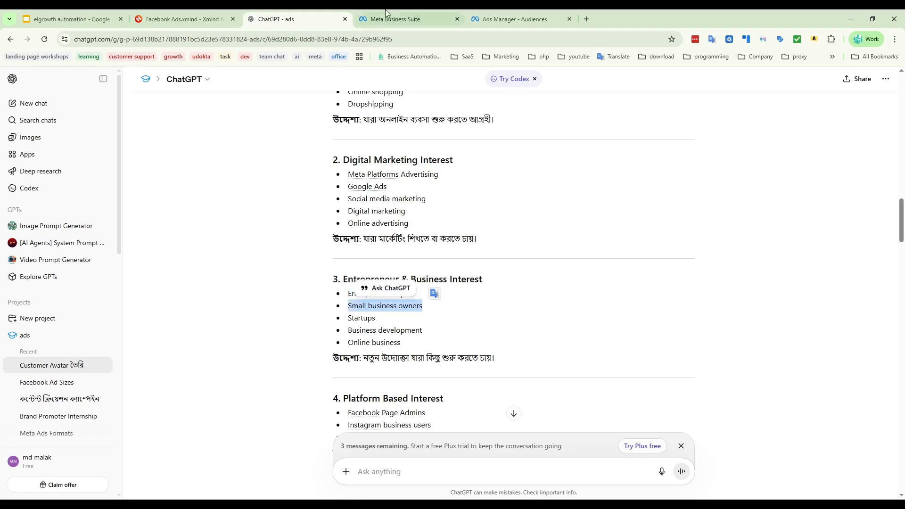
left_click(519, 19)
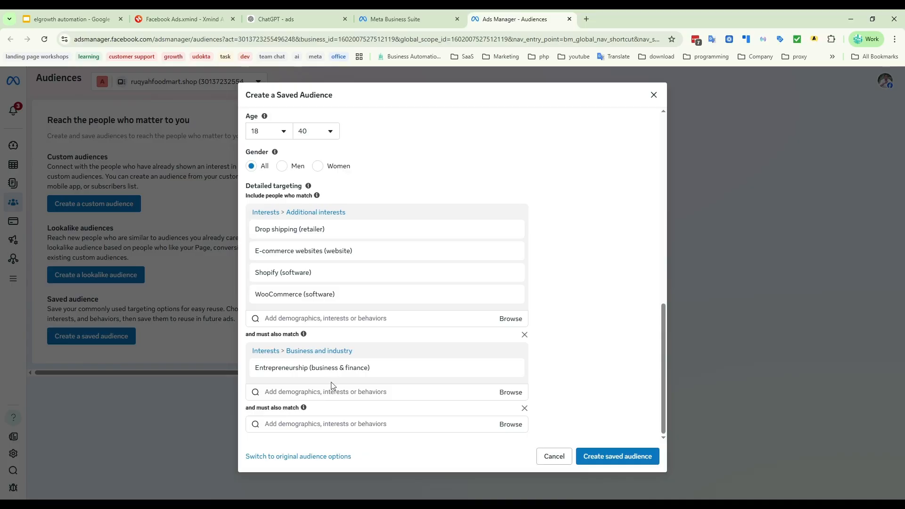
left_click(309, 423)
key("ctrl+v")
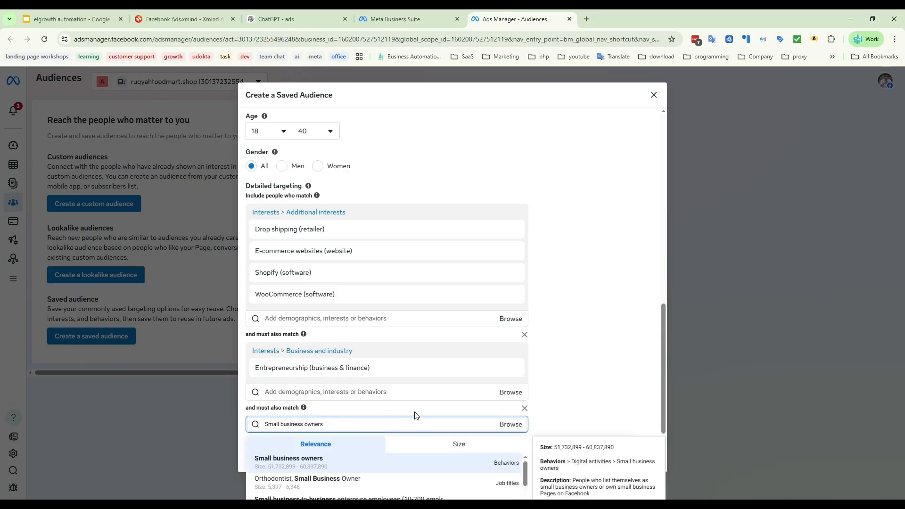
left_click(304, 465)
Review the narrowed audience's estimated size and detailed targeting, and create the saved audience
scroll(582, 302, "up", 10)
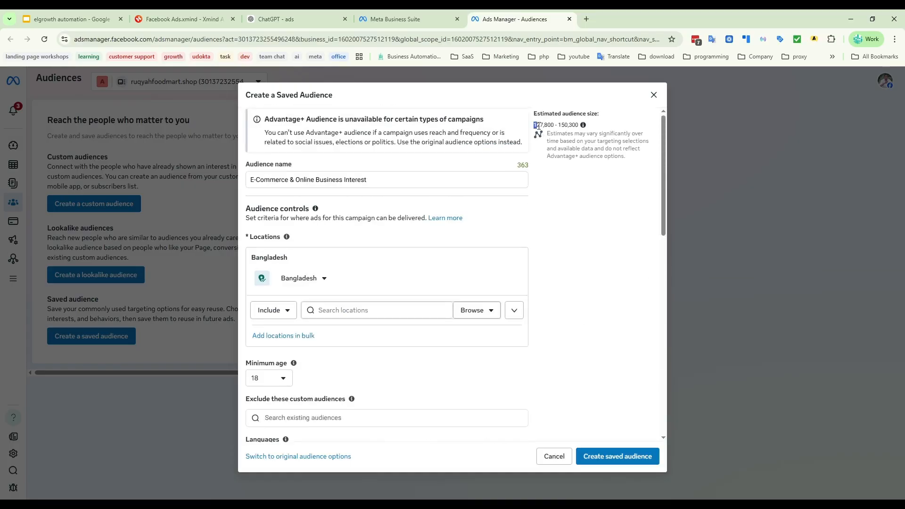
left_click_drag(579, 125, 531, 137)
left_click(568, 230)
scroll(582, 291, "down", 5)
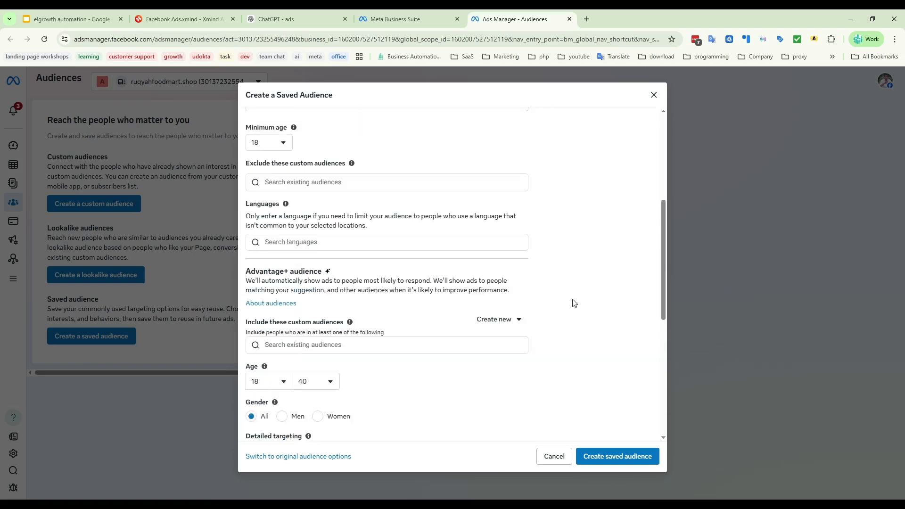
scroll(568, 338, "down", 5)
scroll(567, 311, "down", 3)
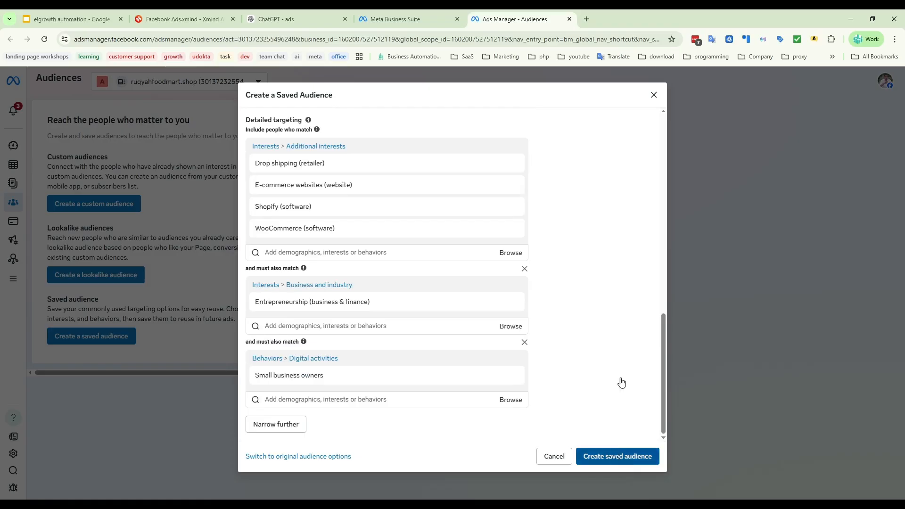
scroll(614, 315, "up", 5)
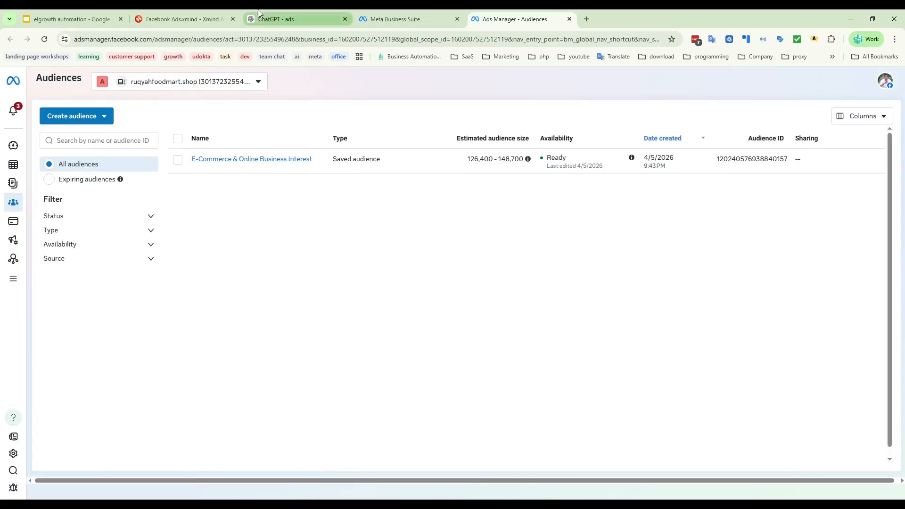
Switch to the ChatGPT conversation and look past the interest targeting answer to find the Behavior Targeting answer
left_click(274, 22)
scroll(588, 322, "down", 9)
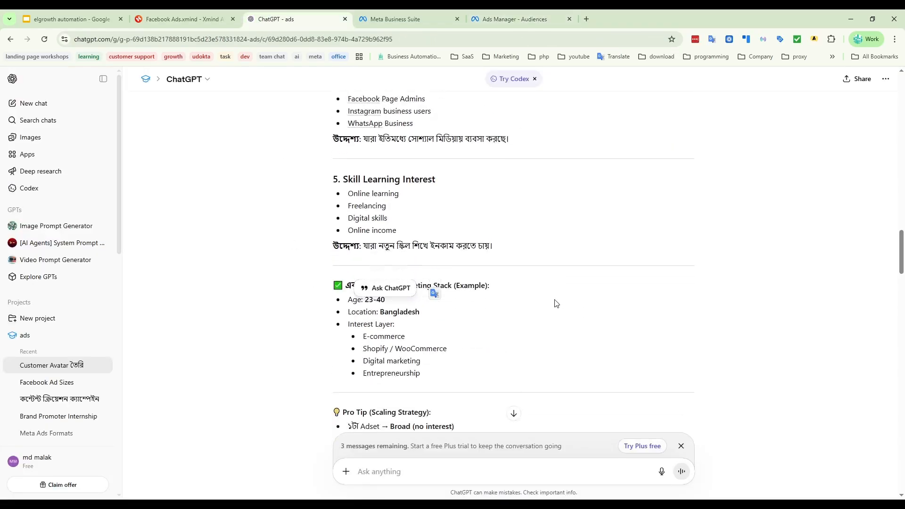
scroll(557, 301, "up", 11)
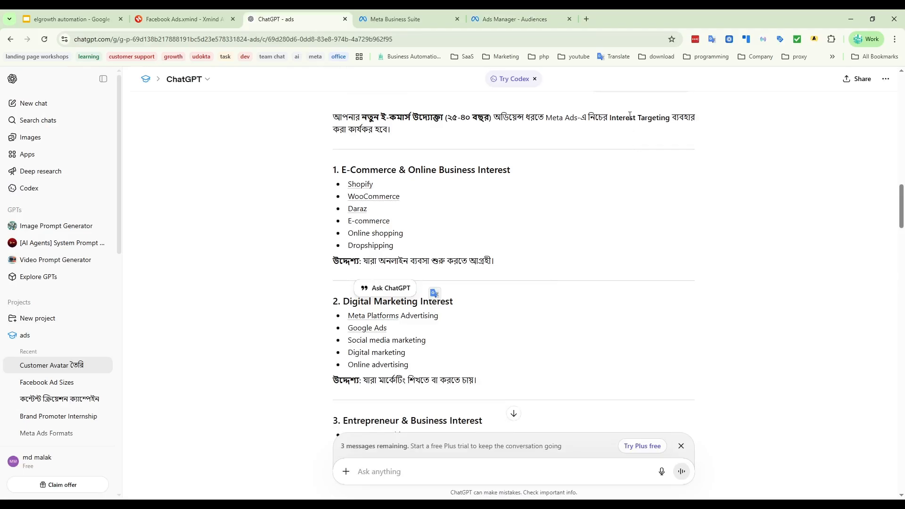
scroll(529, 366, "down", 15)
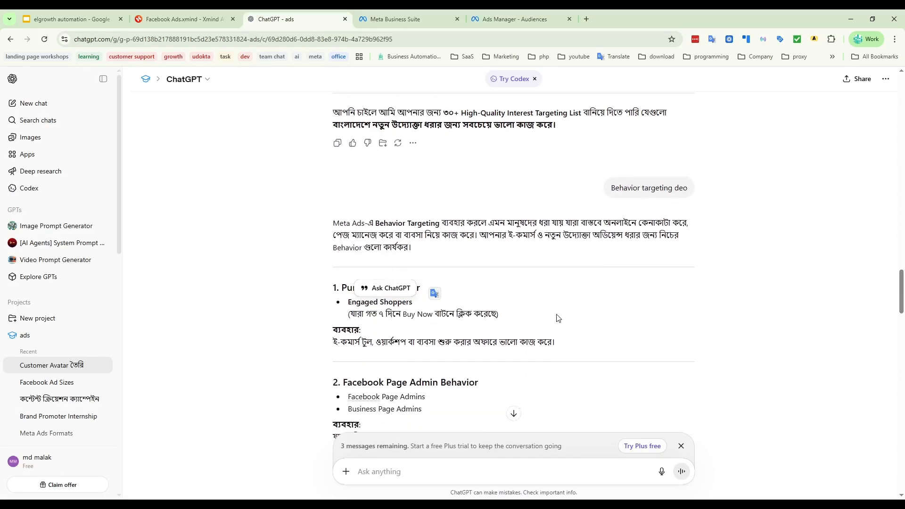
scroll(557, 318, "down", 2)
scroll(610, 223, "up", 1)
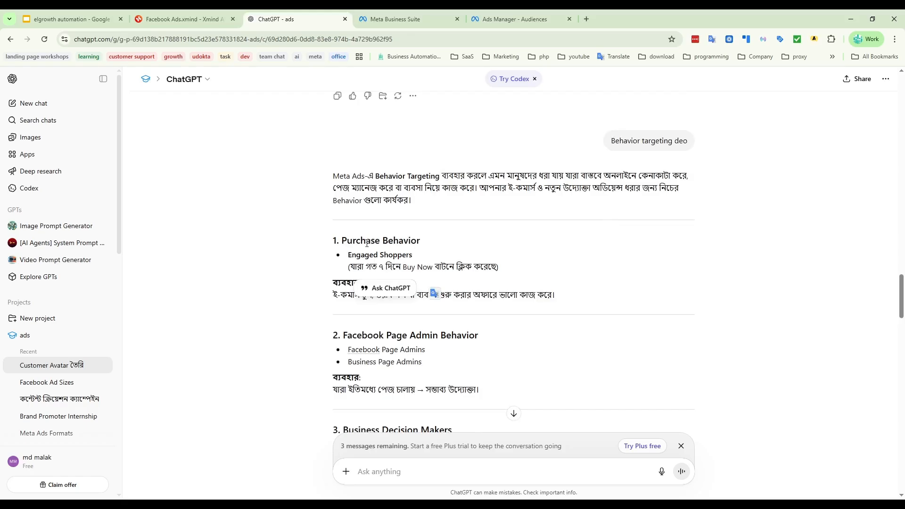
Examine the Purchase Behavior and Facebook Page Admin Behavior groups, including Engaged Shoppers, Facebook Page Admins and Business Page Admins
left_click_drag(342, 241, 424, 246)
left_click(541, 249)
scroll(536, 276, "down", 3)
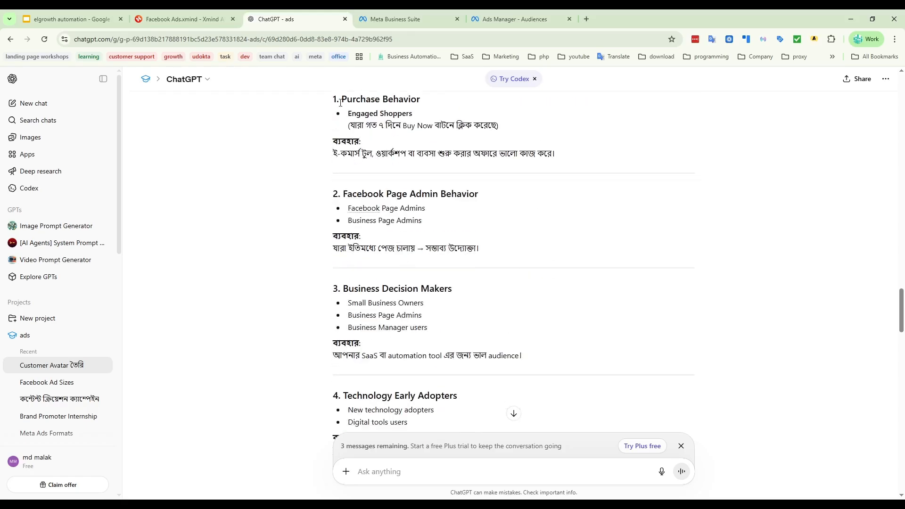
left_click_drag(354, 112, 559, 114)
left_click(534, 221)
left_click_drag(343, 194, 438, 195)
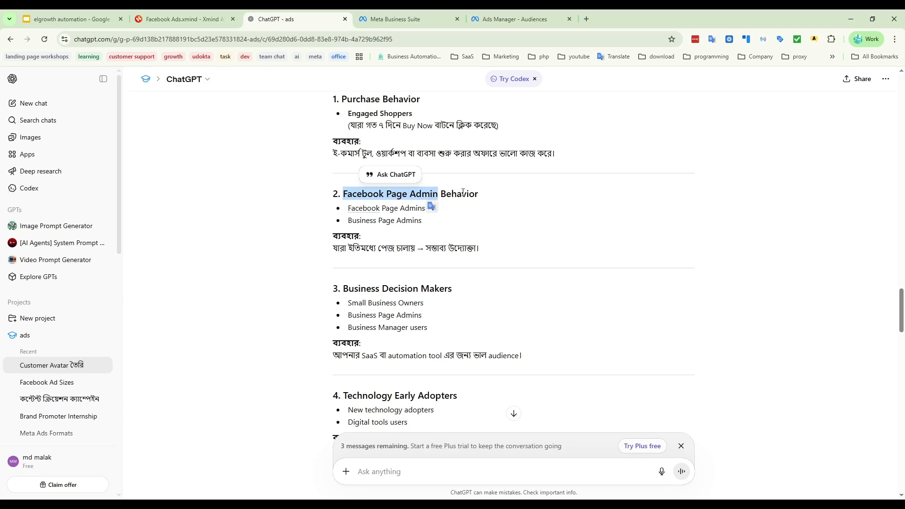
left_click_drag(344, 193, 482, 194)
left_click(569, 222)
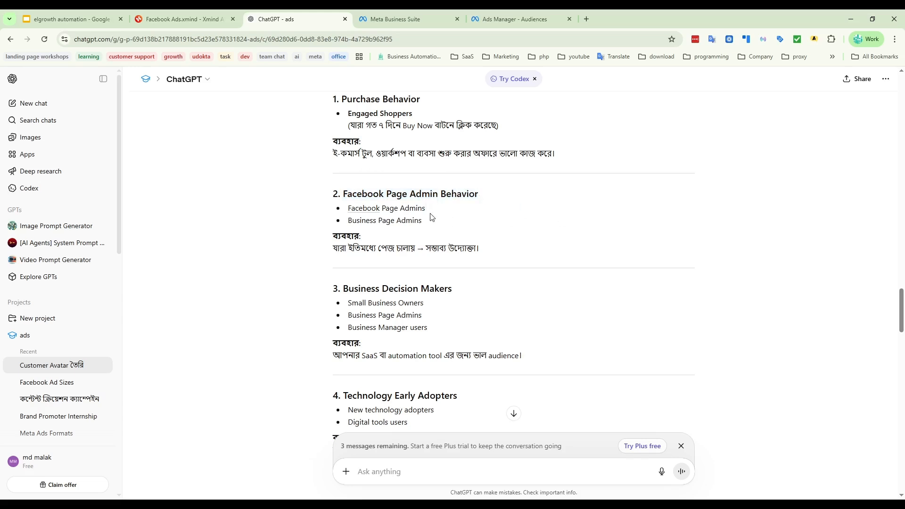
left_click_drag(427, 210, 349, 210)
left_click_drag(426, 222, 349, 220)
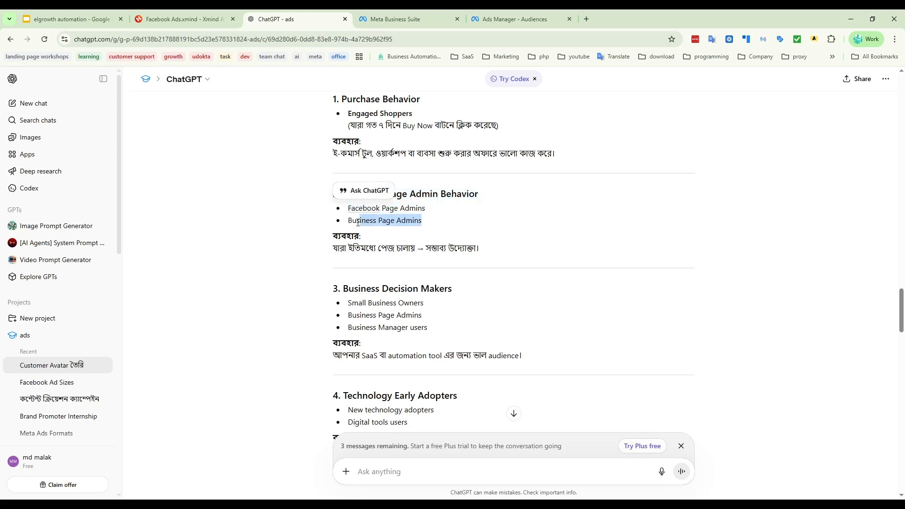
Switch to the Ads Manager audiences and open the saved E-Commerce & Online Business Interest audience for editing
left_click(448, 222)
left_click(525, 20)
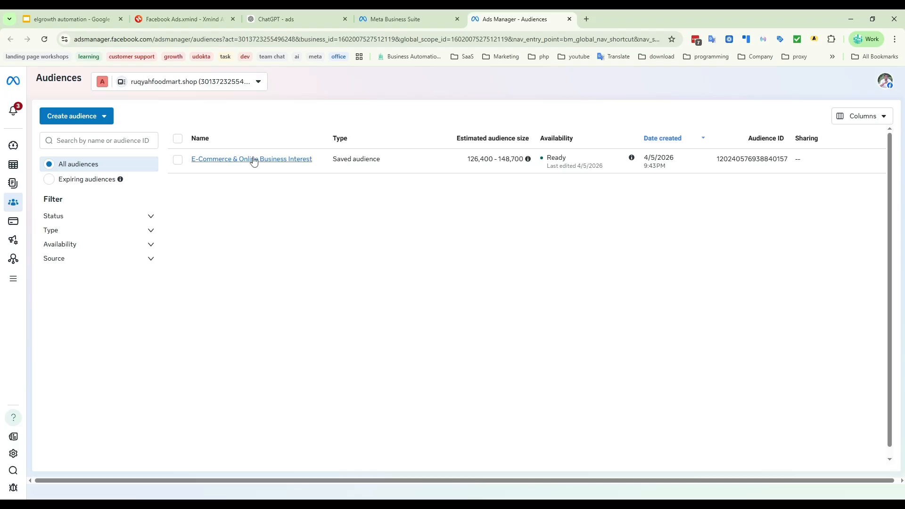
mouse_move(240, 162)
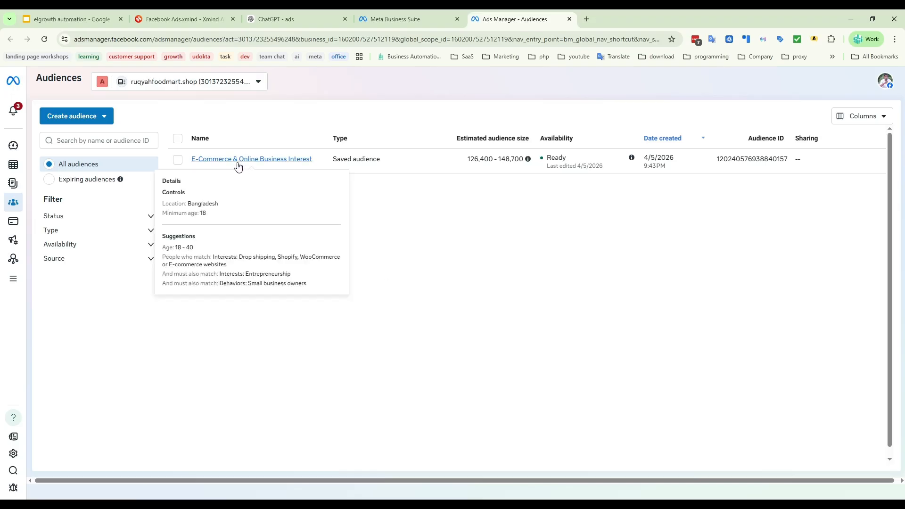
left_click(238, 165)
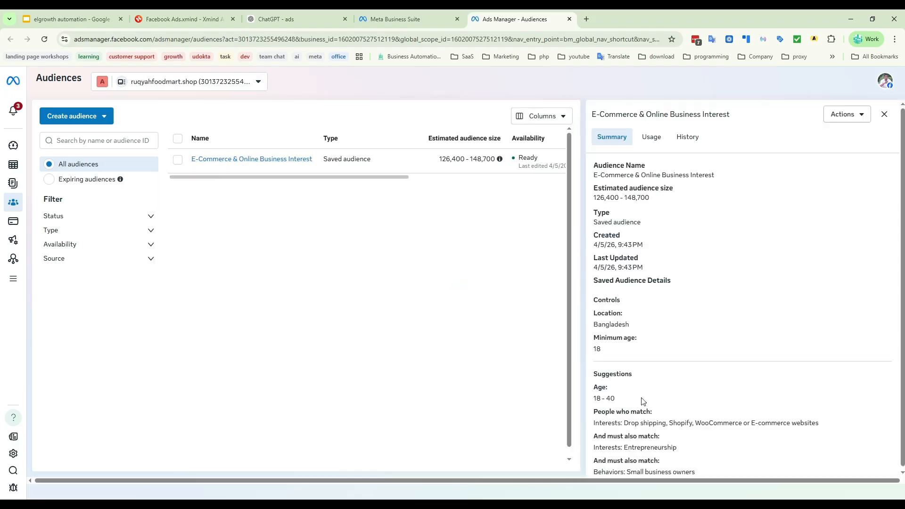
scroll(629, 302, "down", 1)
scroll(629, 302, "down", 1)
left_click(607, 472)
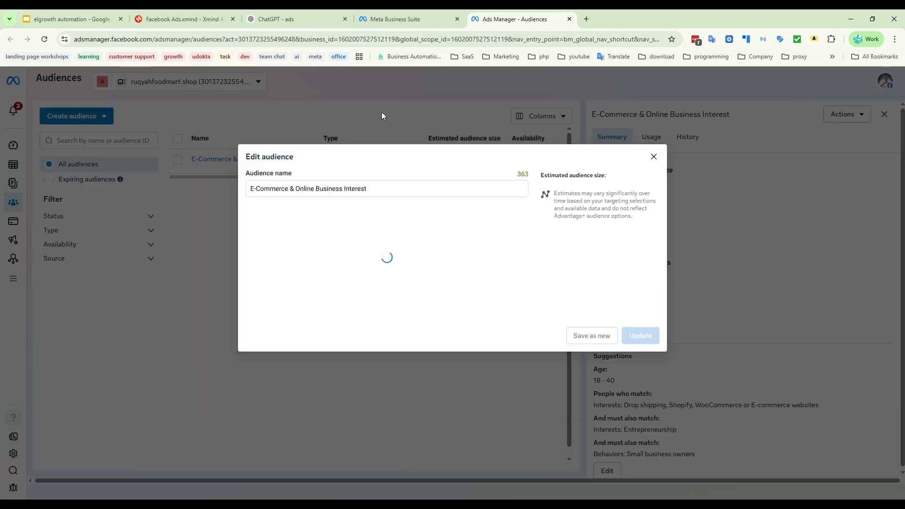
Move the Small business owners behavior from the last "and must also match" condition into the condition containing Entrepreneurship
scroll(378, 281, "down", 10)
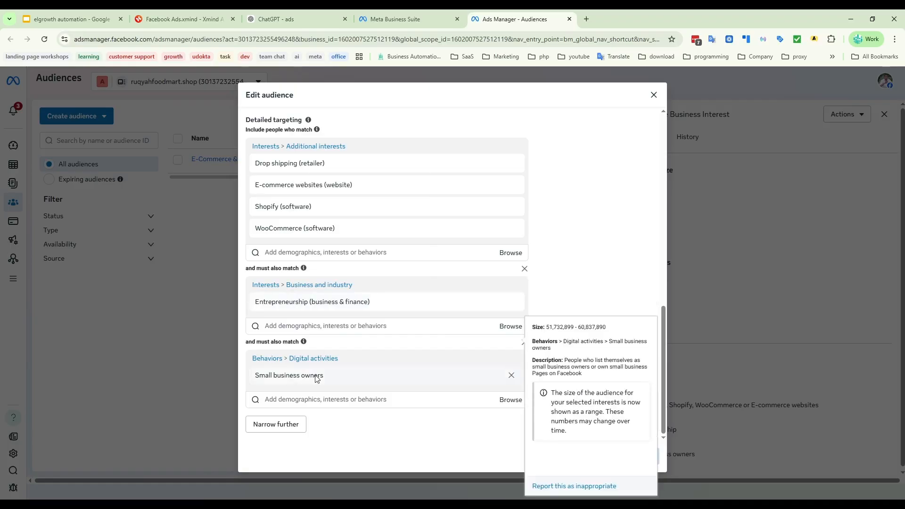
left_click_drag(326, 375, 252, 376)
key("ctrl+c")
left_click(326, 326)
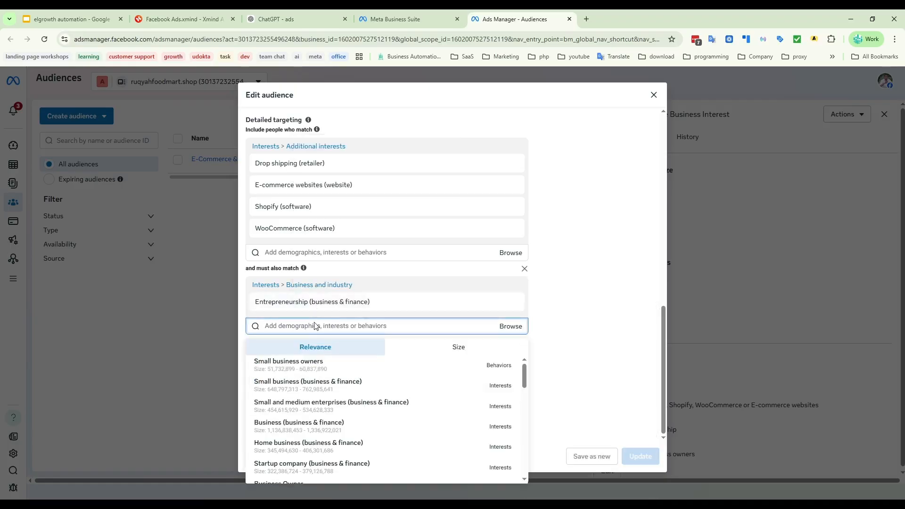
key("ctrl+v")
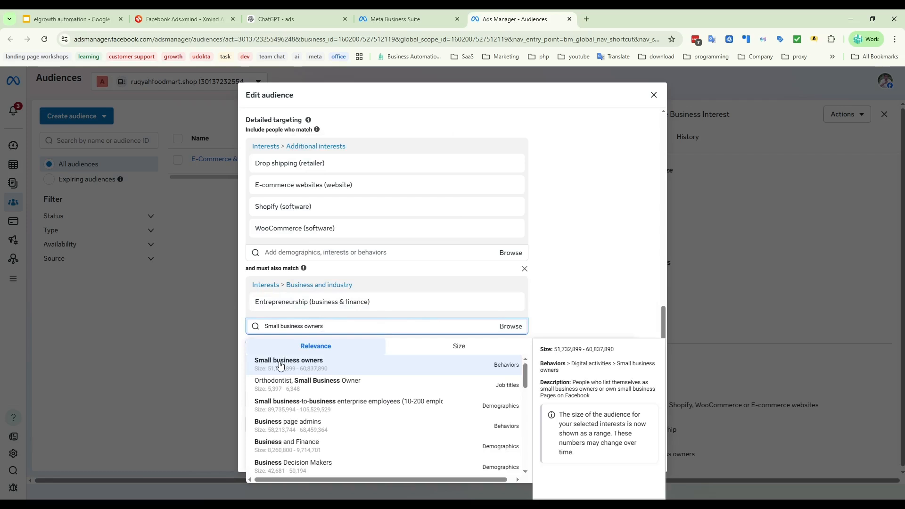
left_click(278, 363)
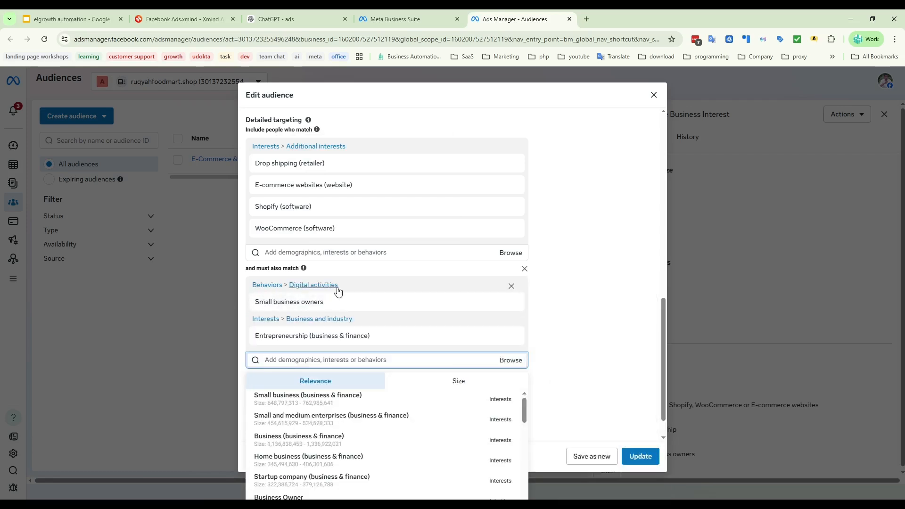
scroll(344, 290, "down", 1)
left_click(570, 328)
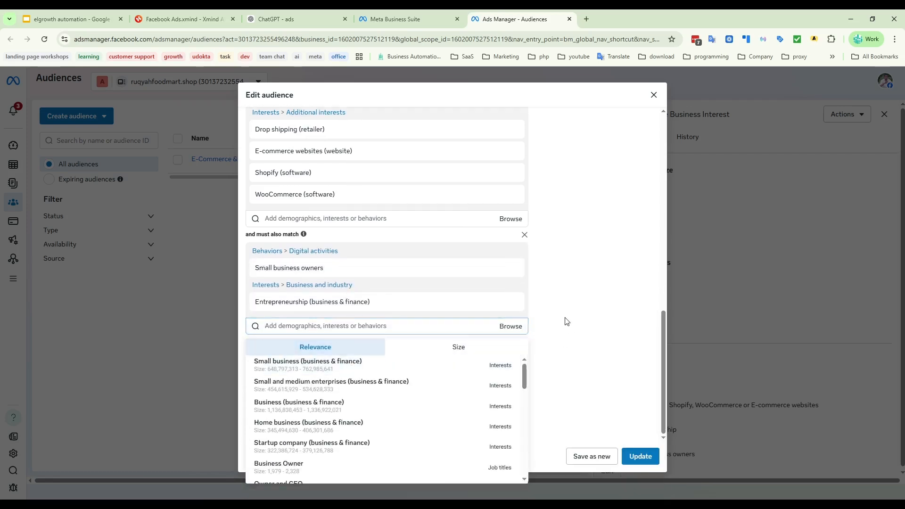
left_click(512, 359)
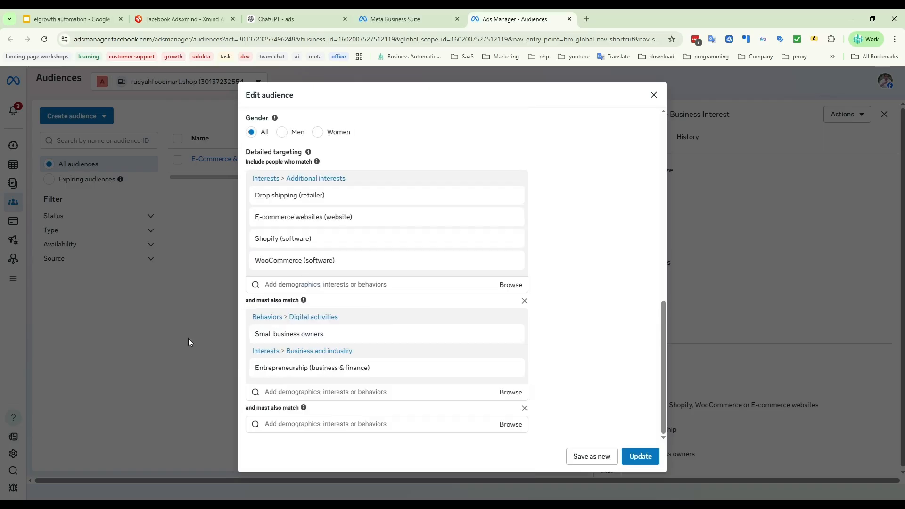
Switch to the ChatGPT behavior targeting answer and examine the Business Decision Makers group, including Business Page Admins and Business Manager users
left_click(308, 15)
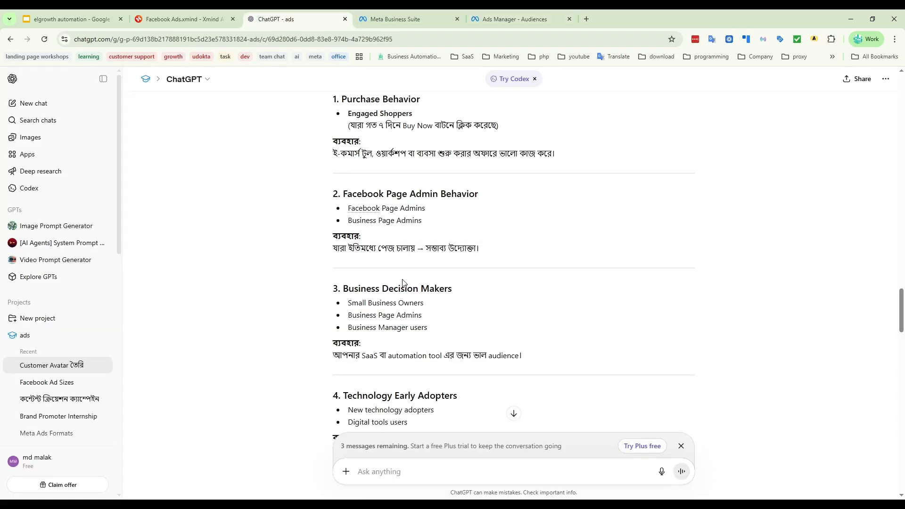
scroll(481, 322, "down", 1)
scroll(483, 316, "up", 1)
scroll(451, 273, "up", 1)
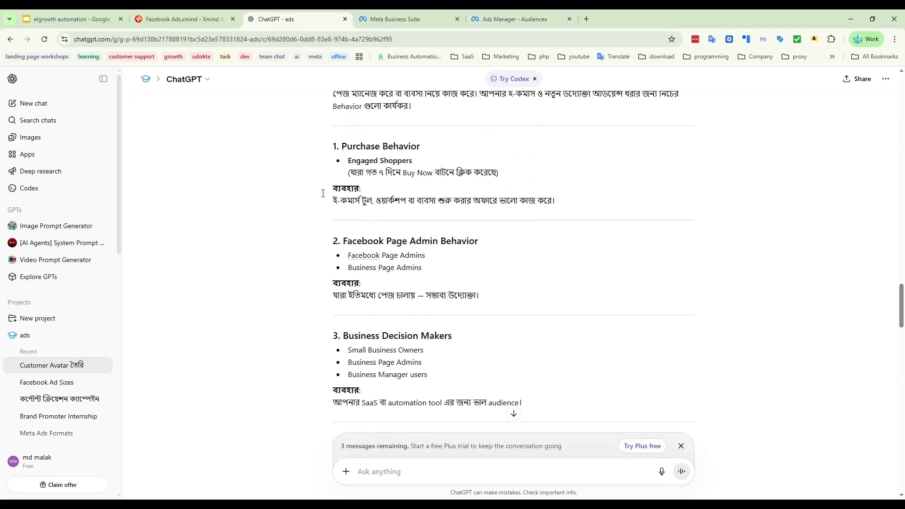
scroll(479, 268, "down", 1)
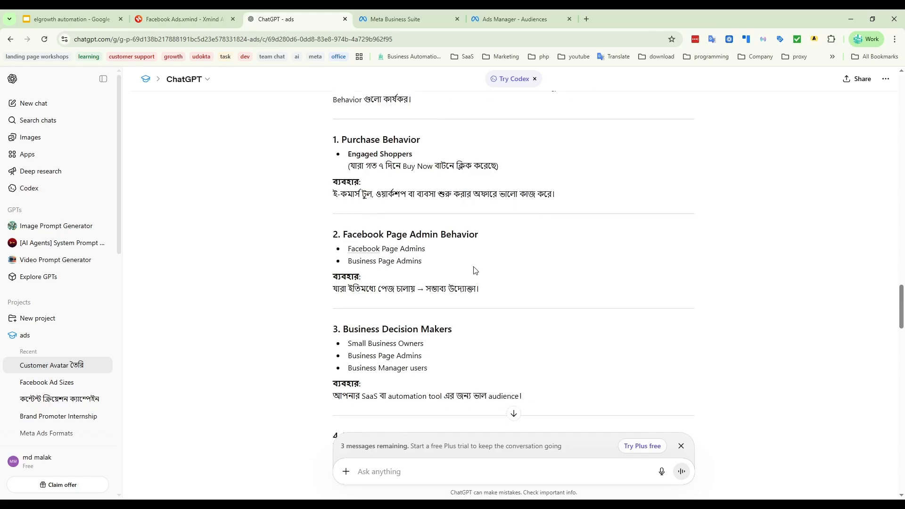
double_click(352, 288)
left_click_drag(352, 287, 526, 296)
left_click(526, 295)
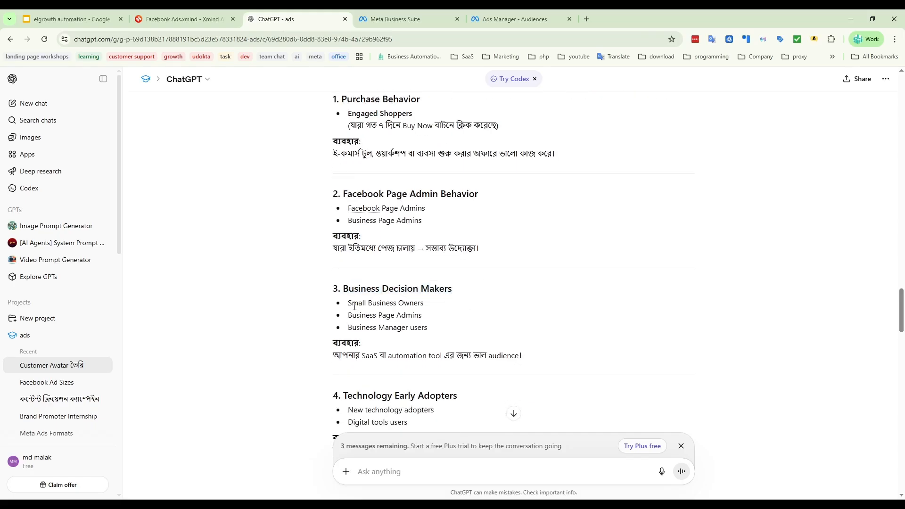
left_click_drag(355, 312, 432, 316)
left_click(501, 315)
left_click_drag(348, 327, 431, 333)
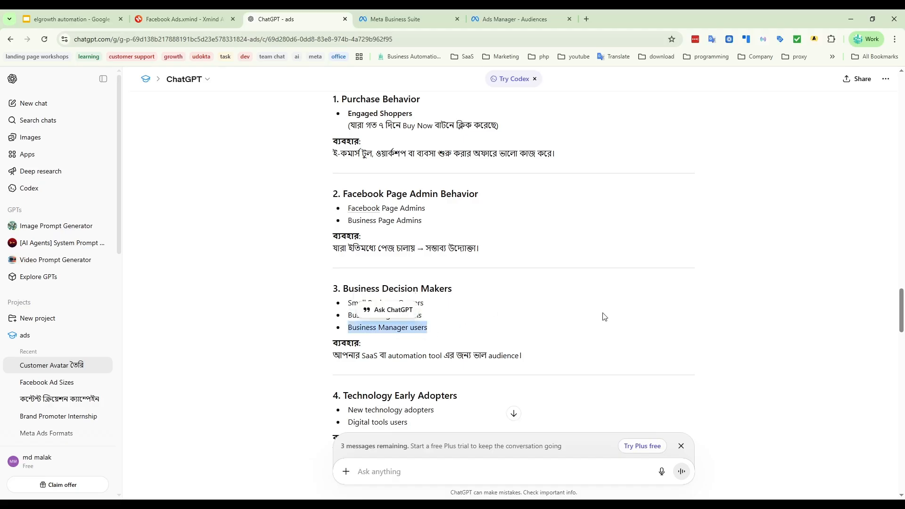
left_click(491, 331)
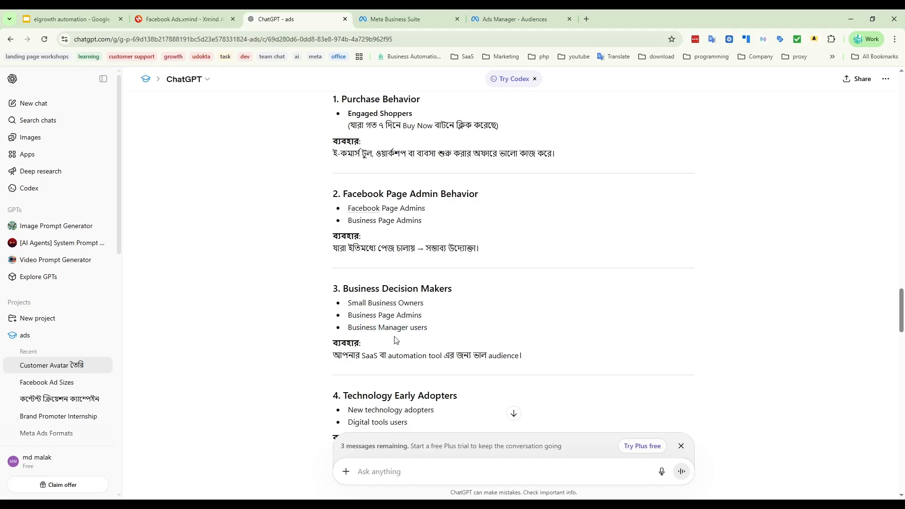
Compare the page admin suggestions in the Facebook Page Admin Behavior group with the Business Decision Makers entries
triple_click(355, 327)
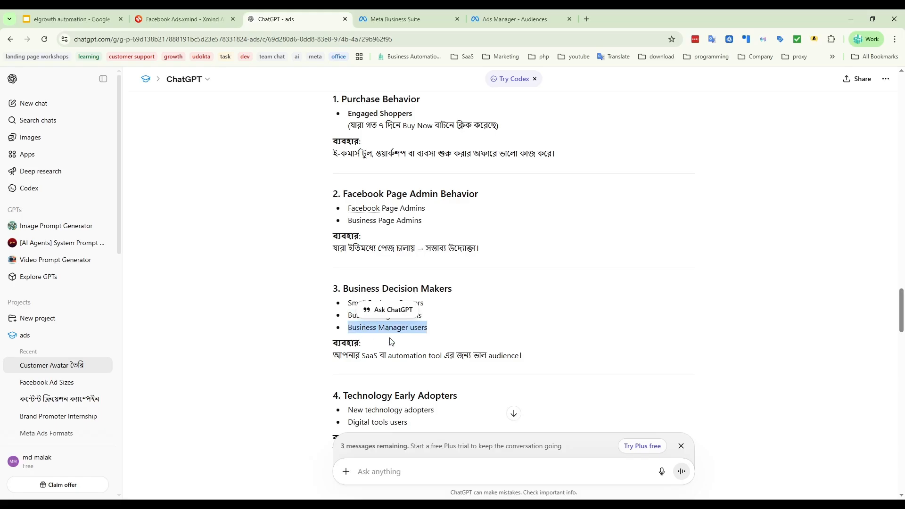
left_click(475, 321)
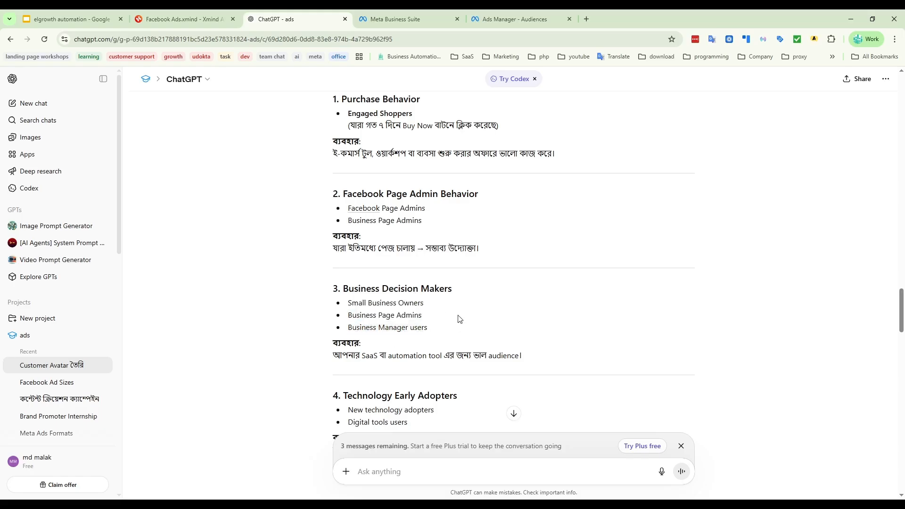
double_click(363, 313)
left_click_drag(363, 314, 416, 315)
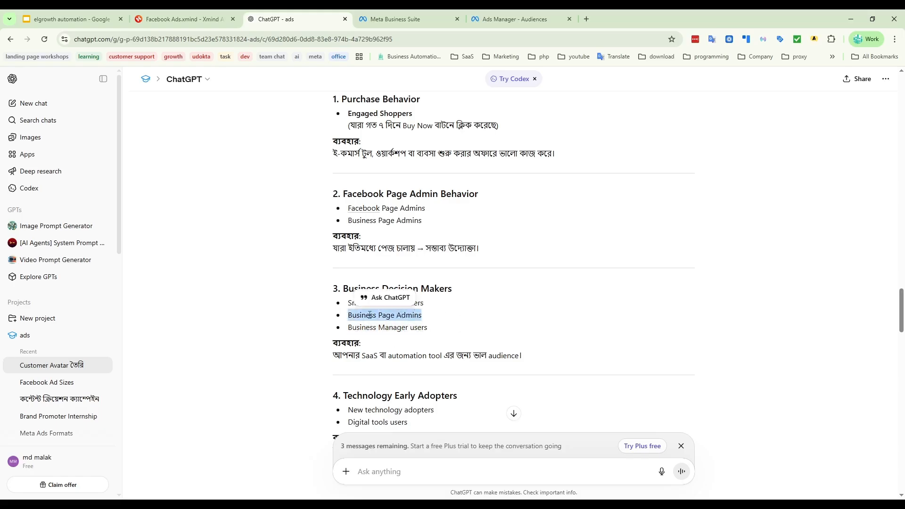
left_click(448, 322)
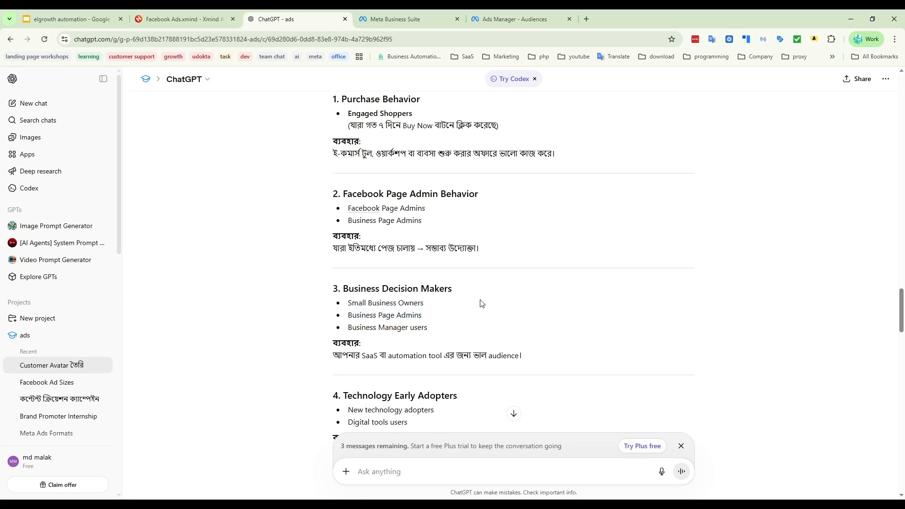
left_click_drag(428, 208, 340, 191)
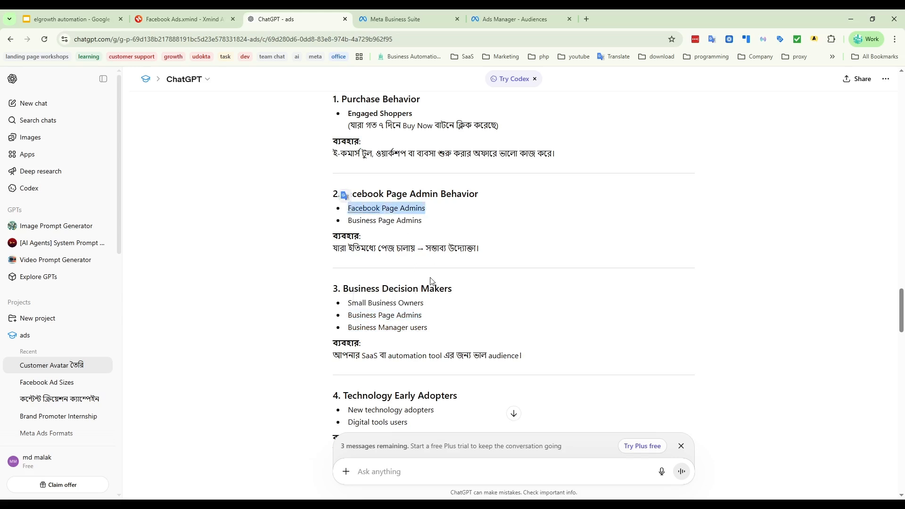
left_click_drag(429, 304, 347, 304)
left_click(464, 310)
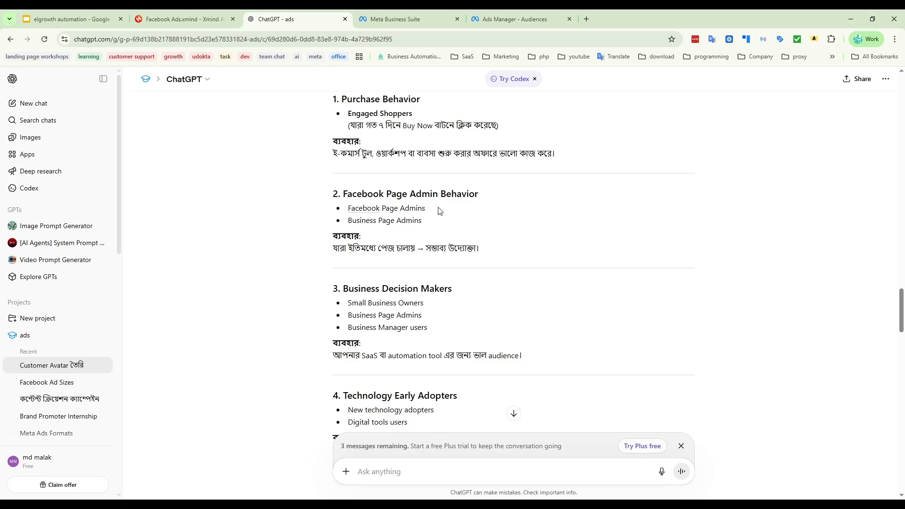
left_click_drag(425, 215, 347, 216)
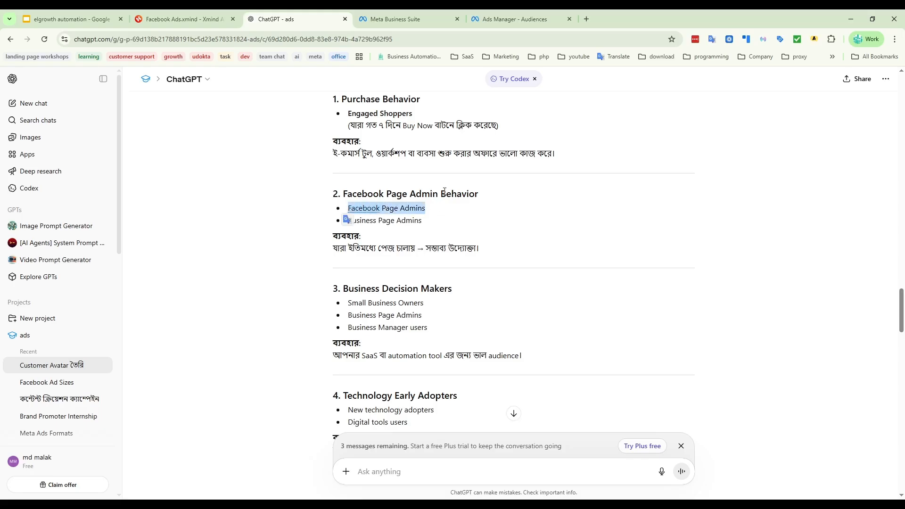
left_click(445, 209)
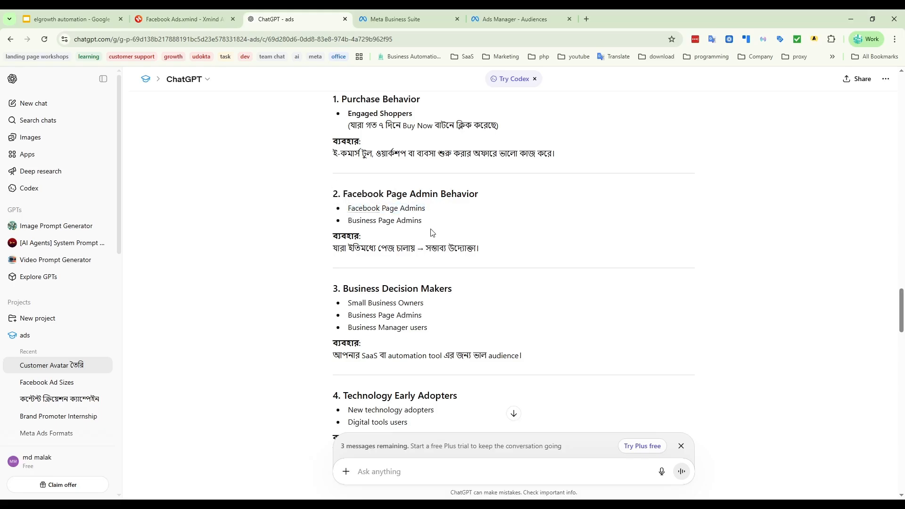
left_click_drag(431, 229, 347, 226)
left_click(473, 228)
Copy Facebook Page Admins from ChatGPT, search for it in the audience's empty "and must also match" condition, and add Retail page admins
left_click_drag(426, 210, 347, 209)
key("ctrl+c")
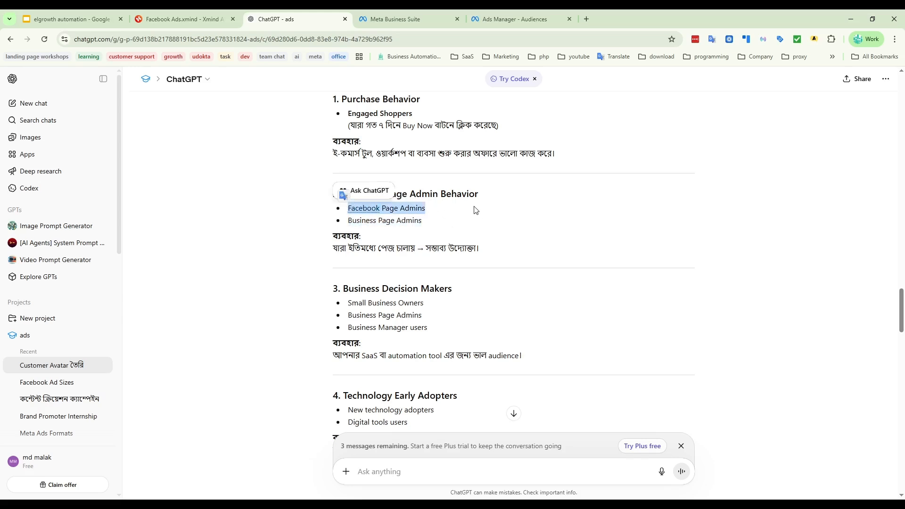
left_click(509, 20)
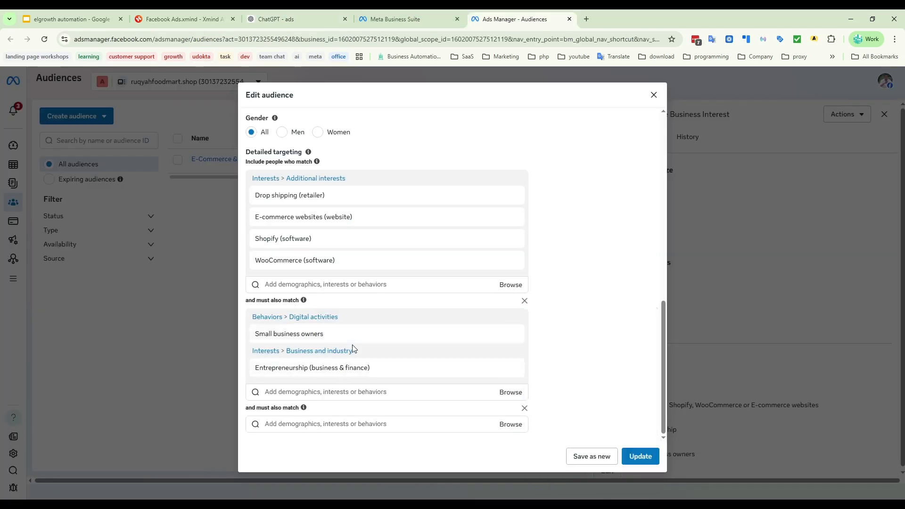
left_click(293, 424)
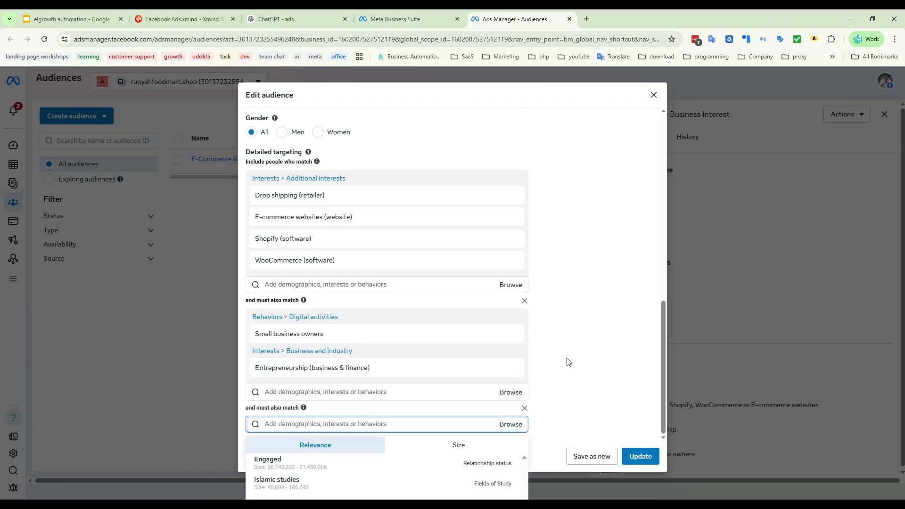
key("ctrl+v")
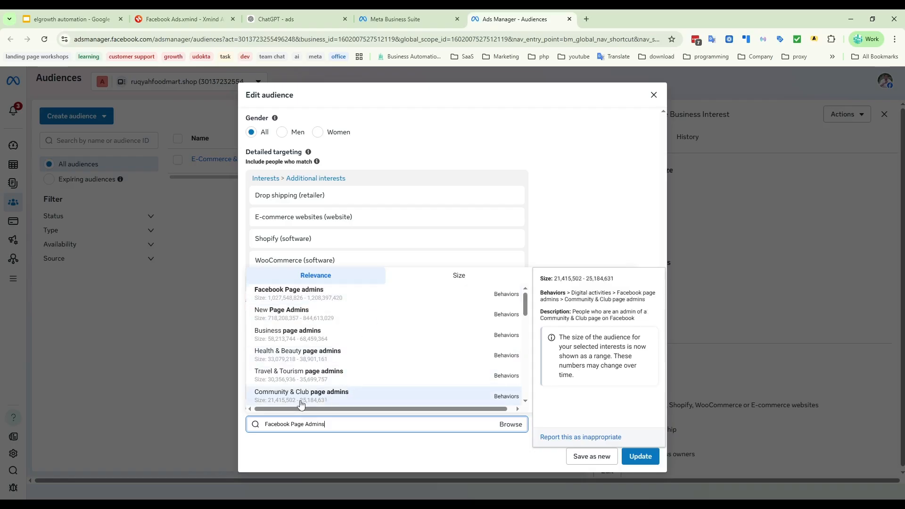
scroll(388, 397, "down", 4)
scroll(320, 340, "up", 1)
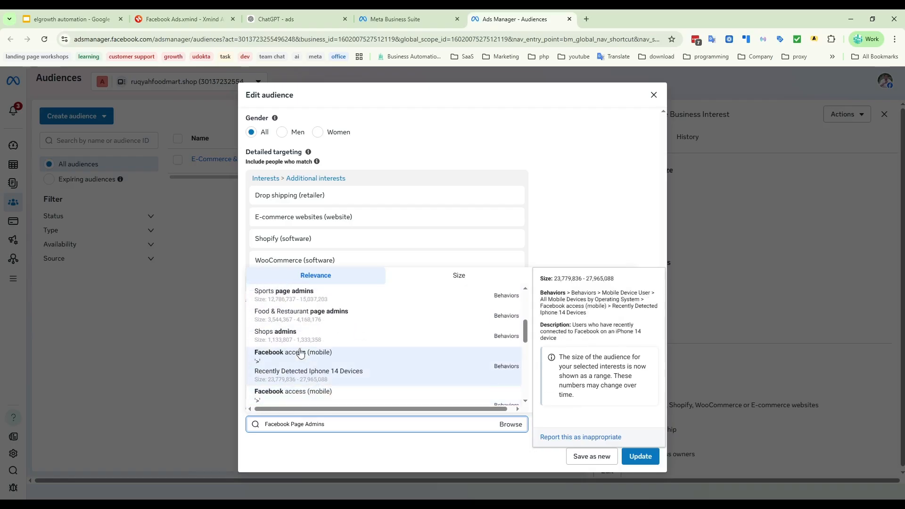
scroll(376, 329, "up", 1)
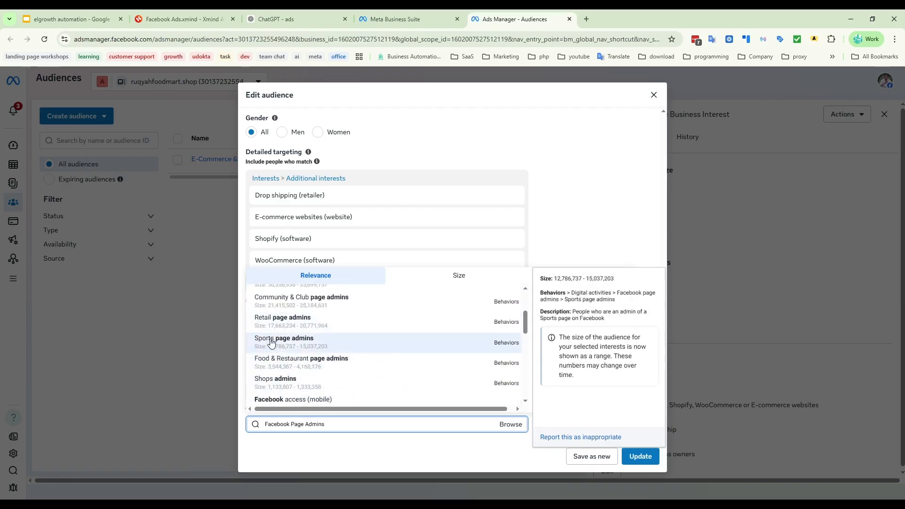
left_click(400, 331)
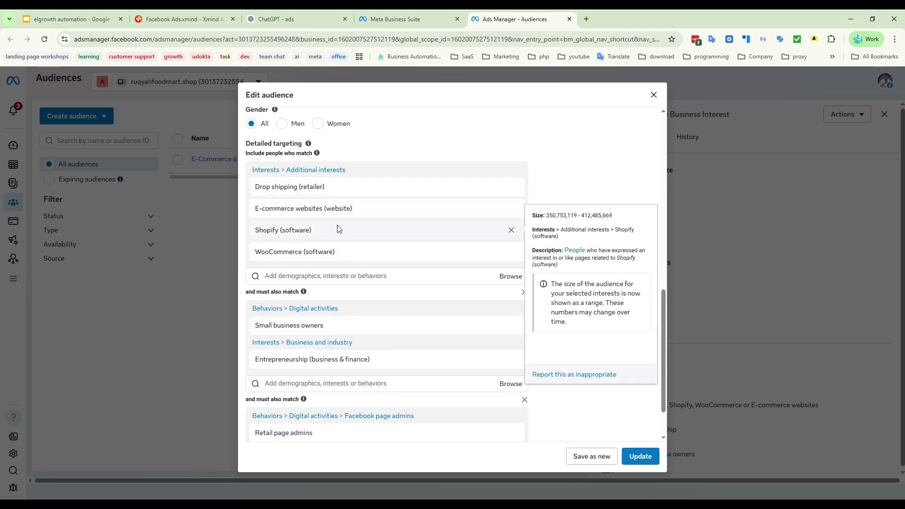
Review the detailed targeting conditions and save the update to the E-Commerce & Online Business Interest audience
scroll(373, 330, "down", 2)
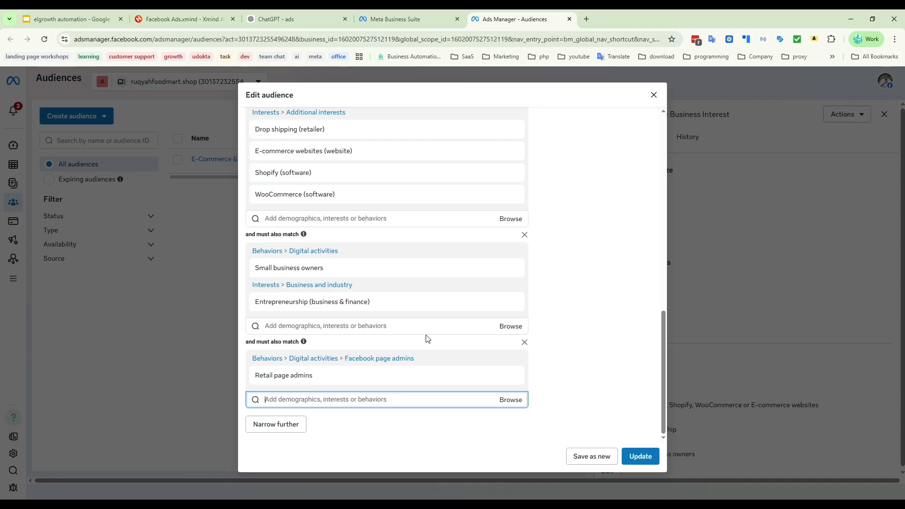
scroll(415, 325, "up", 3)
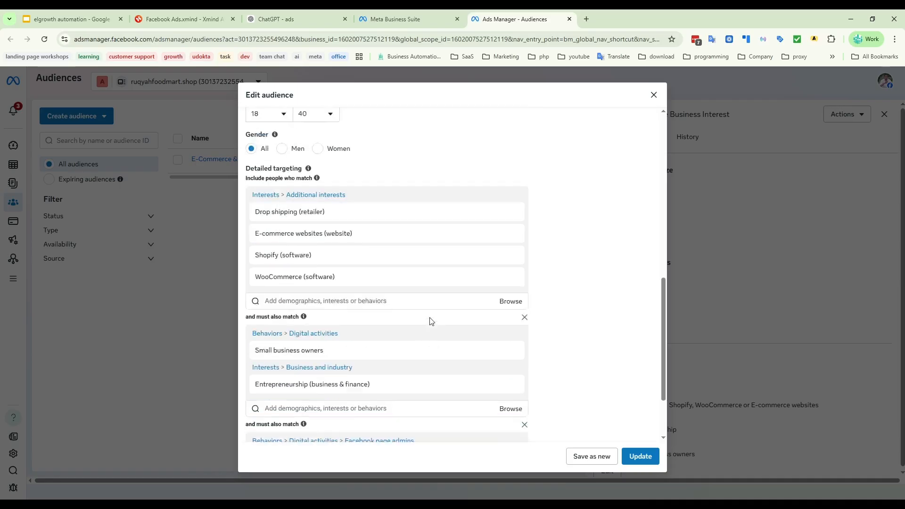
scroll(551, 259, "down", 3)
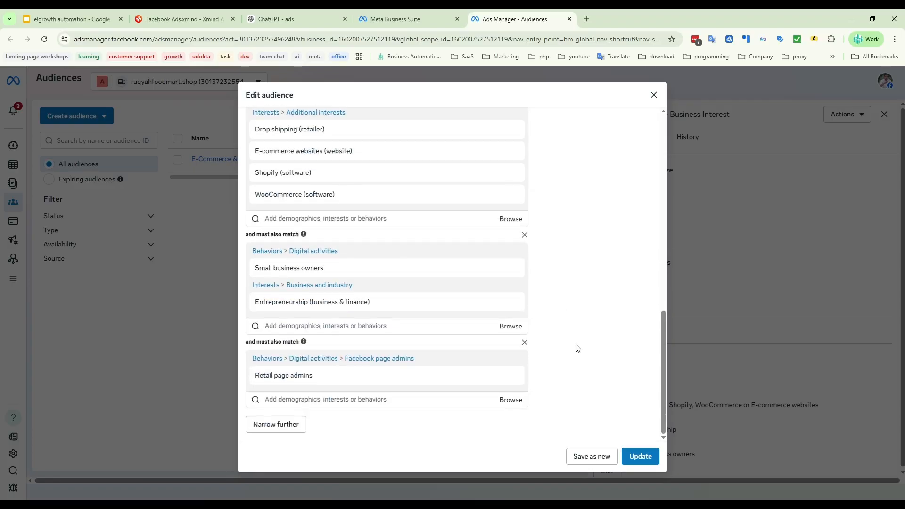
left_click(636, 457)
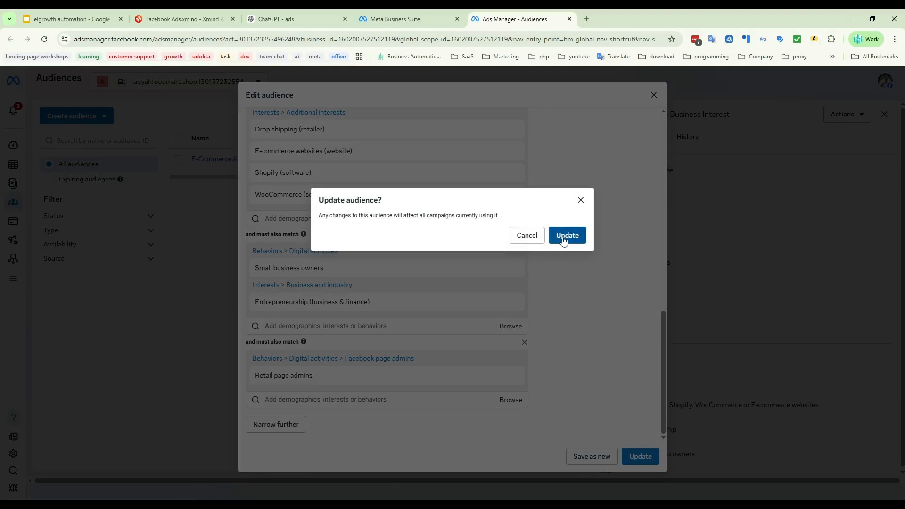
left_click(566, 236)
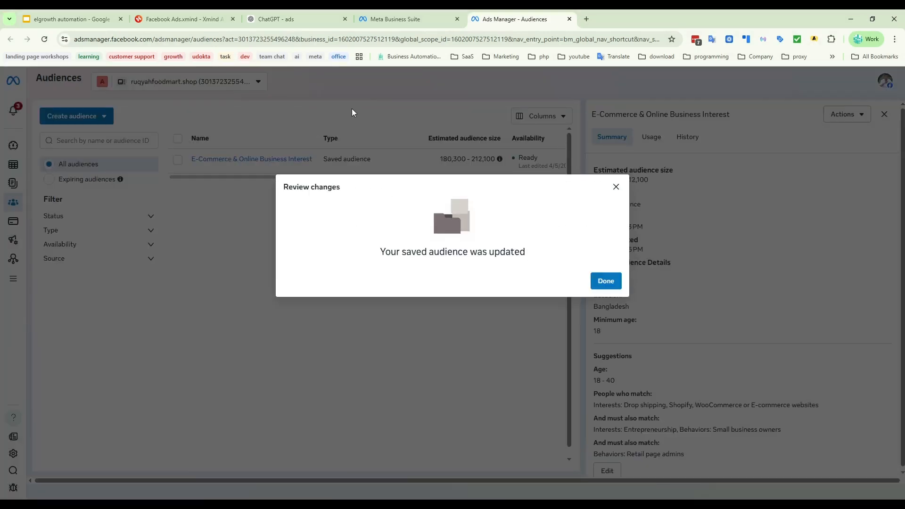
left_click(606, 286)
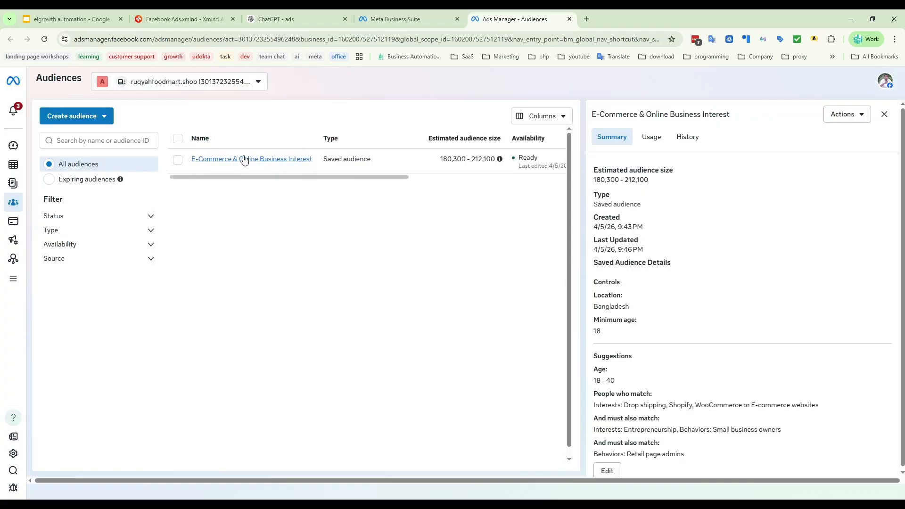
Check the saved audience's estimated size and compare its page admin targeting with Business Page Admins in the ChatGPT answer
left_click_drag(650, 180, 611, 181)
left_click(661, 187)
left_click(289, 17)
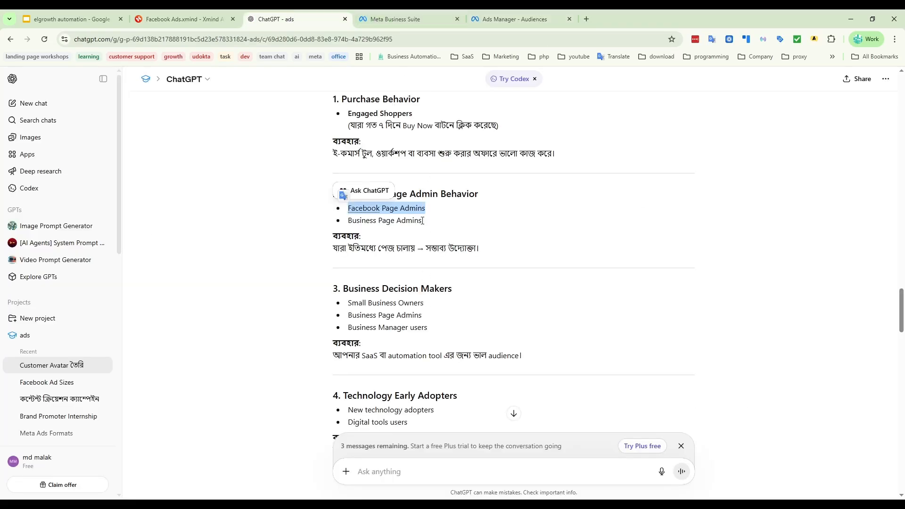
left_click_drag(423, 221, 352, 221)
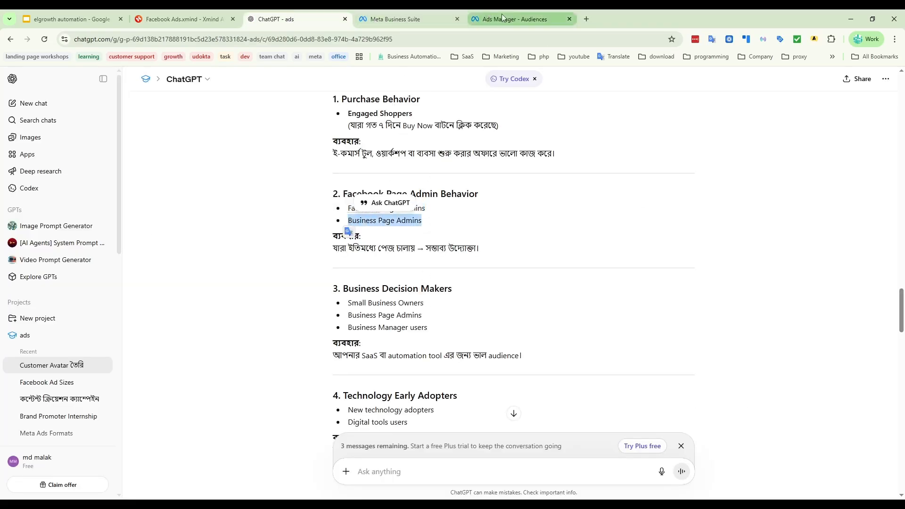
left_click(516, 19)
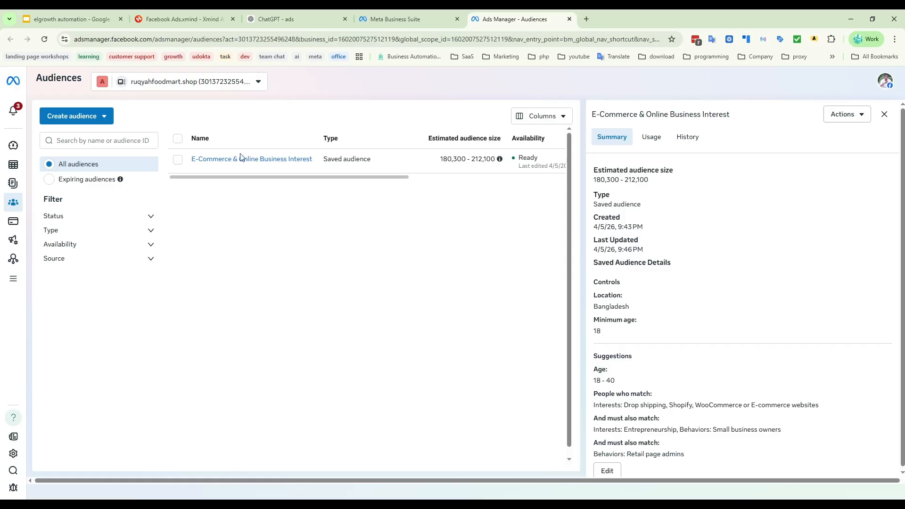
Switch to ChatGPT and examine the remaining behavior groups, the Example Targeting Setup and the Strategic Insight about combining Behavior and Interest
left_click(284, 19)
scroll(330, 281, "down", 4)
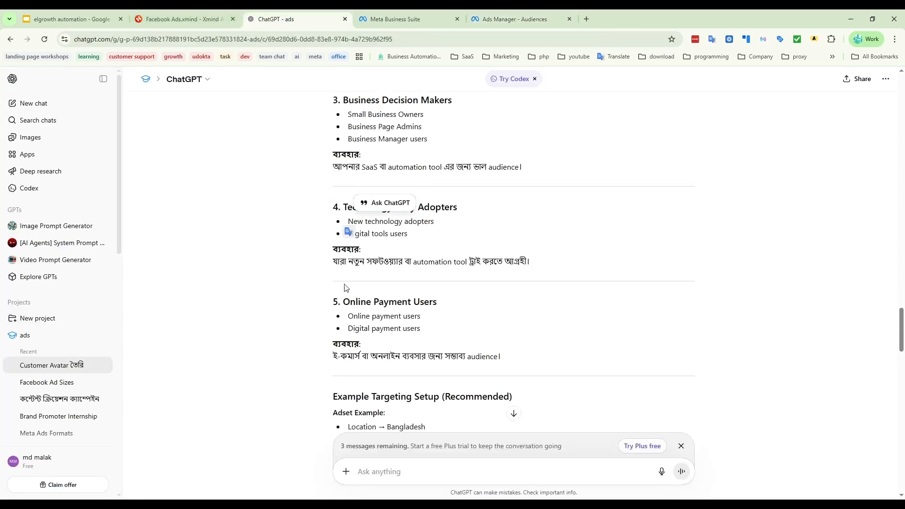
left_click(490, 307)
scroll(476, 330, "down", 4)
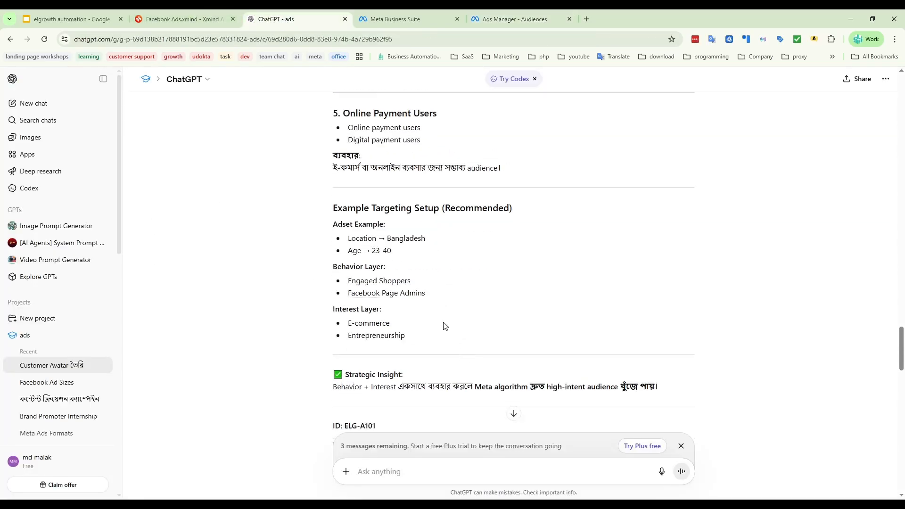
scroll(445, 323, "down", 4)
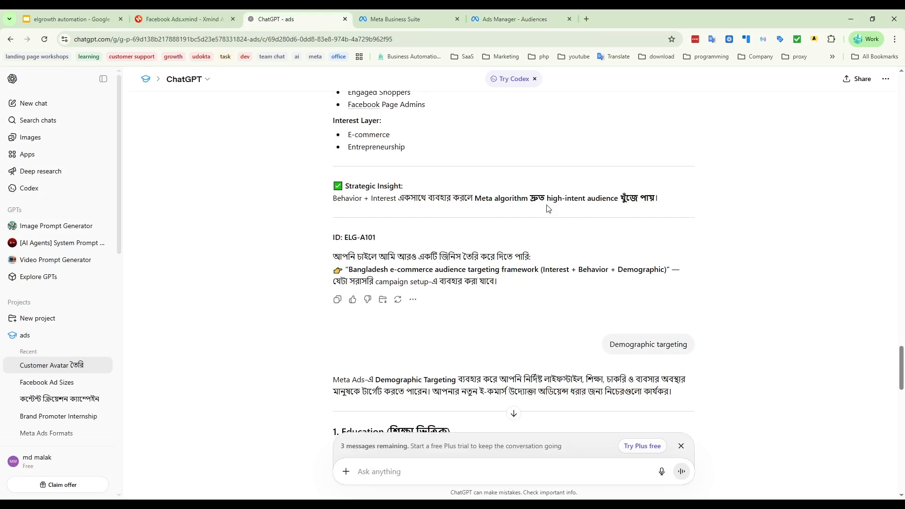
left_click_drag(553, 198, 590, 199)
left_click(658, 216)
left_click_drag(347, 185, 401, 187)
scroll(453, 222, "up", 2)
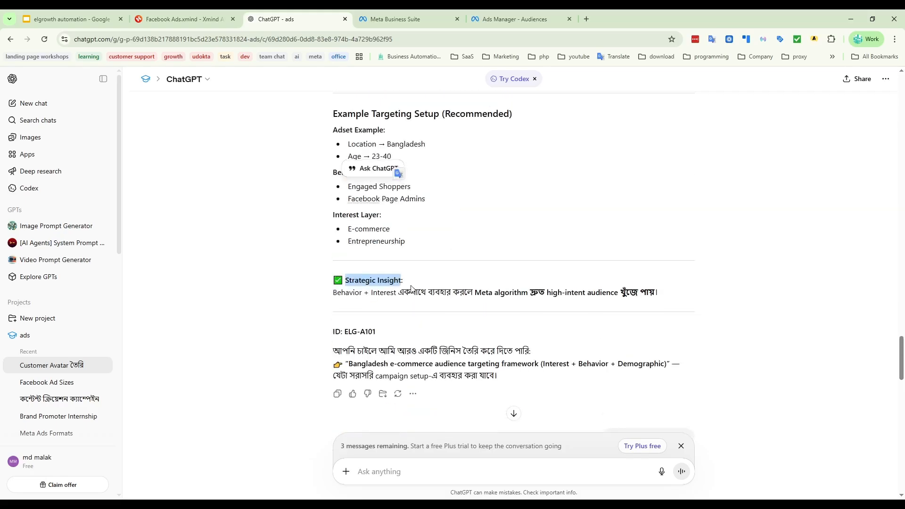
double_click(343, 293)
double_click(381, 293)
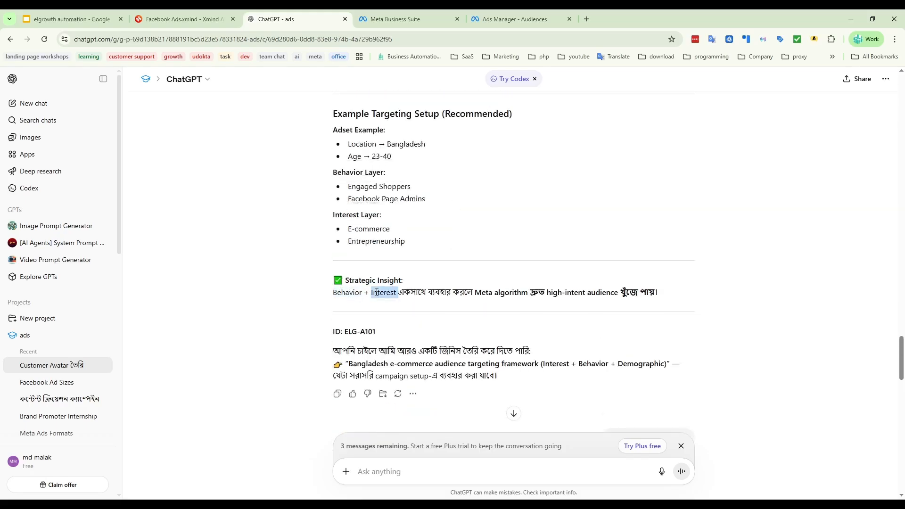
left_click_drag(380, 293, 336, 293)
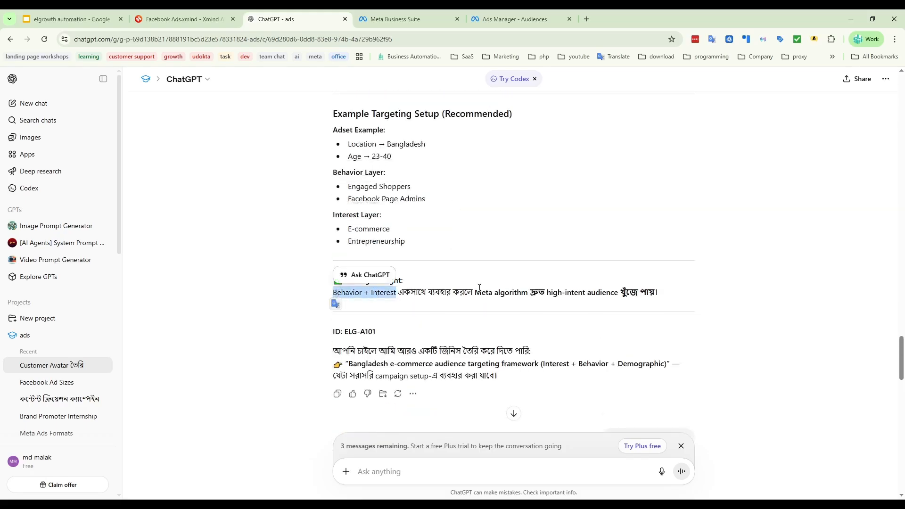
Switch to Ads Manager, reopen the saved audience for editing and review its two "and must also match" conditions
left_click(516, 18)
mouse_move(222, 162)
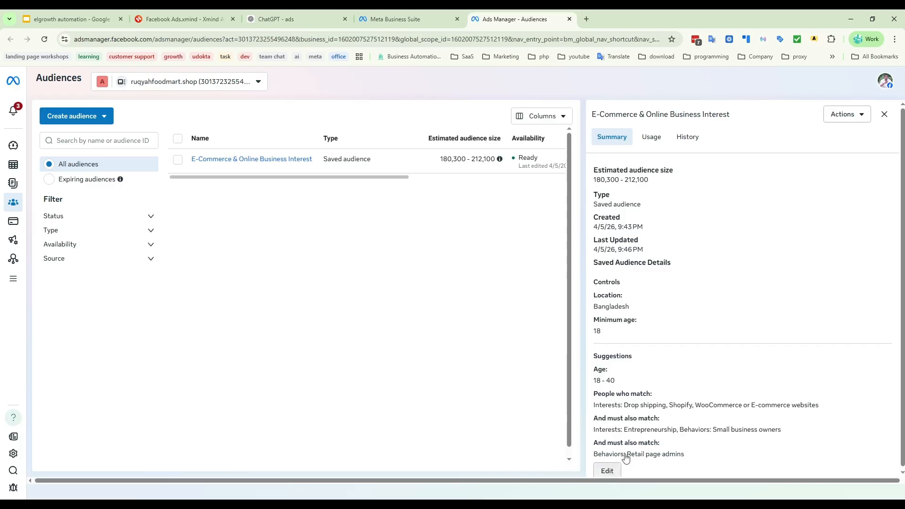
left_click(608, 471)
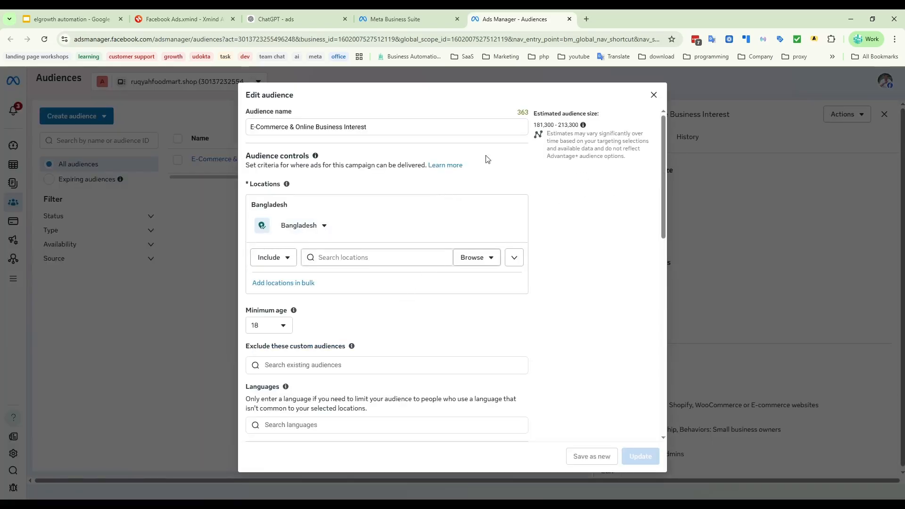
scroll(390, 383, "down", 15)
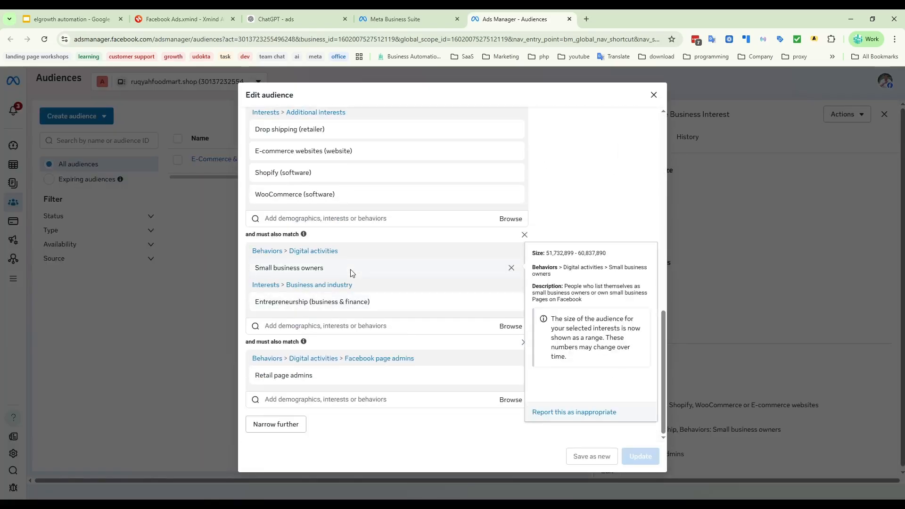
left_click_drag(282, 234, 245, 234)
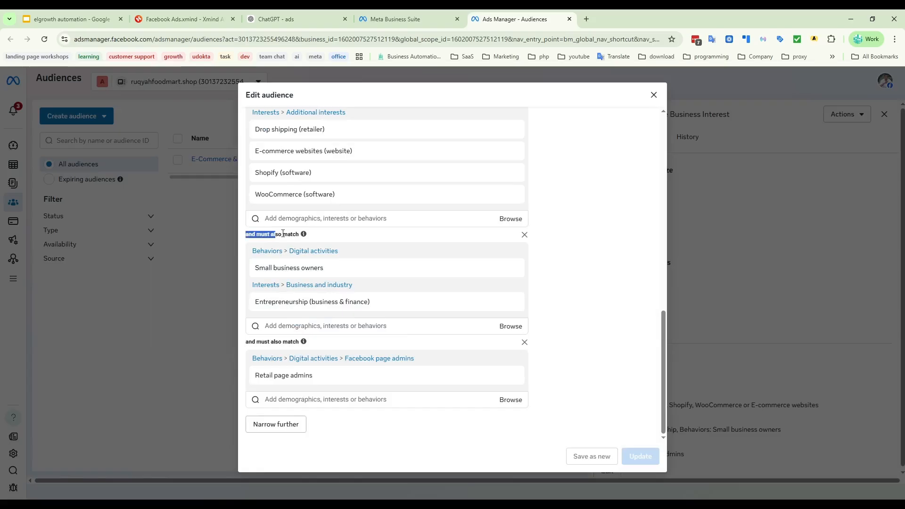
left_click_drag(249, 341, 299, 342)
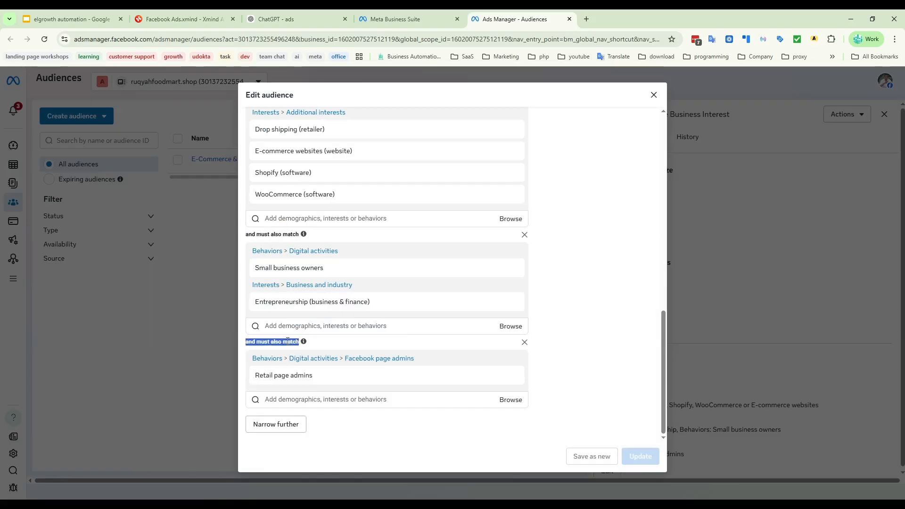
Try adding another narrowing condition, and remove both the Retail page admins condition and the empty one
left_click(266, 425)
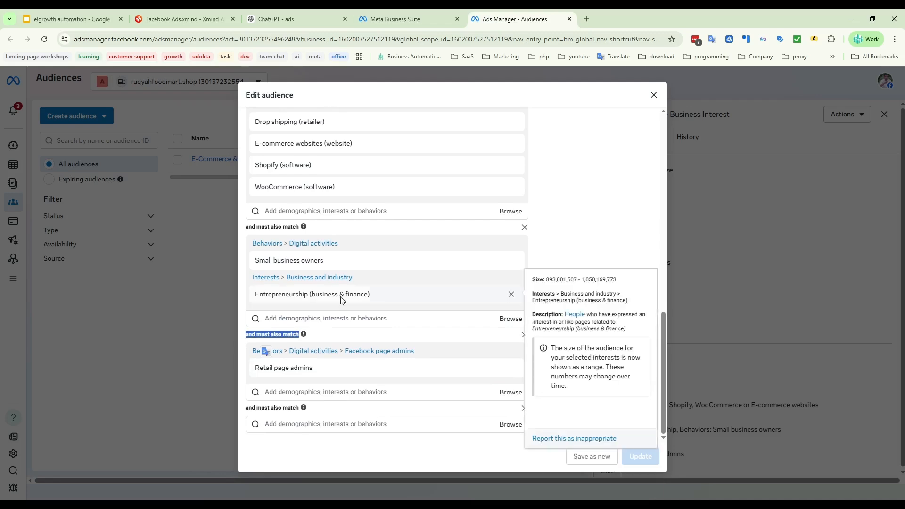
scroll(349, 307, "up", 3)
scroll(344, 307, "down", 3)
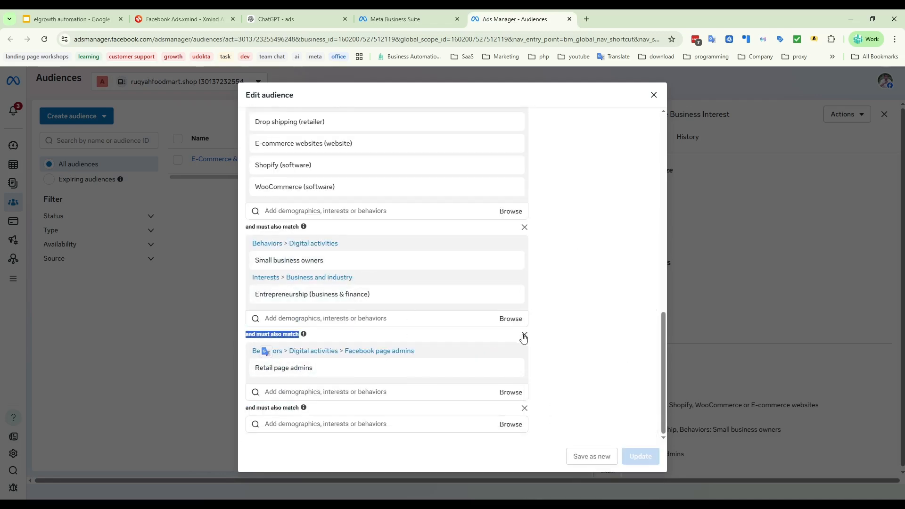
left_click(524, 335)
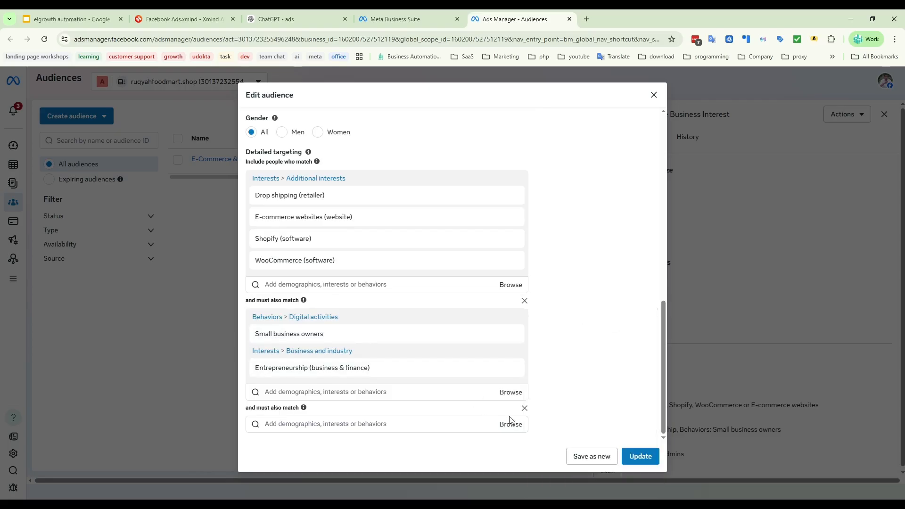
left_click(524, 408)
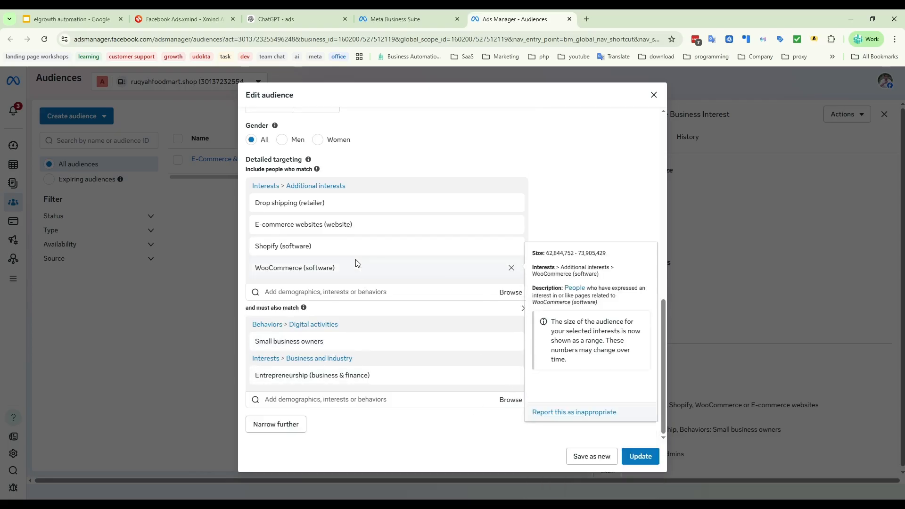
Check the estimated audience size and update the saved audience with the reduced targeting conditions
scroll(581, 145, "up", 10)
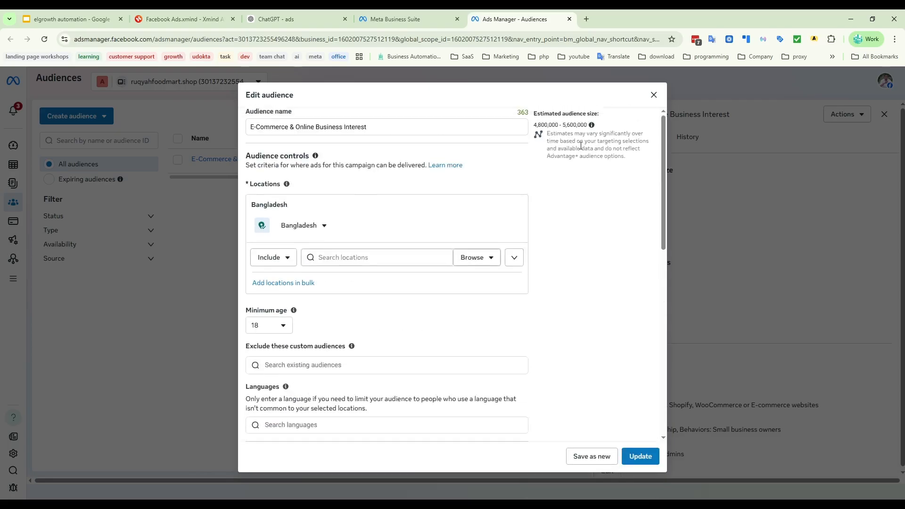
left_click(640, 456)
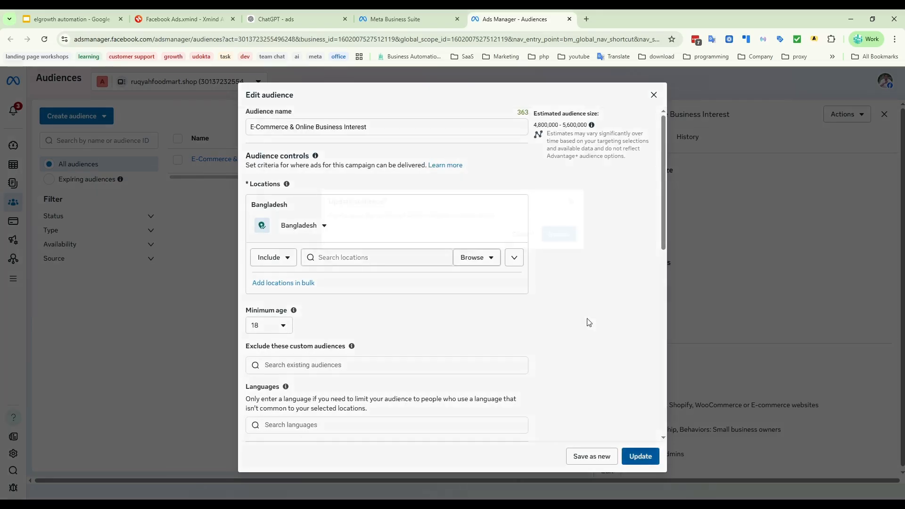
left_click(560, 236)
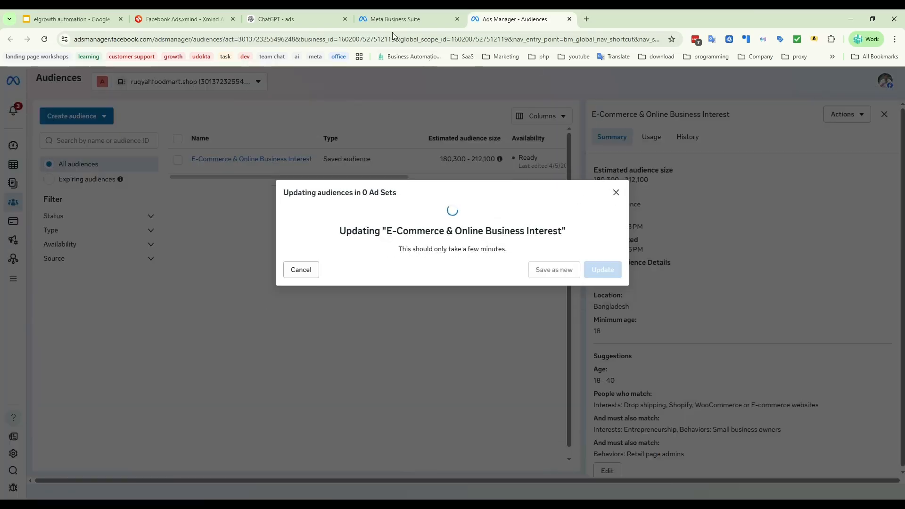
Switch to ChatGPT and examine the suggested Bangladesh e-commerce targeting framework combining Interest, Behavior and Demographic
left_click(297, 18)
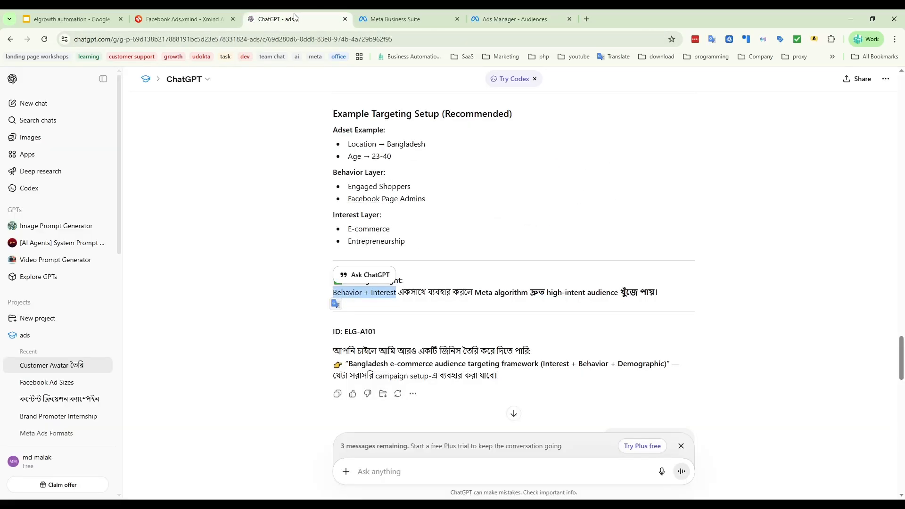
left_click(439, 302)
scroll(439, 303, "down", 3)
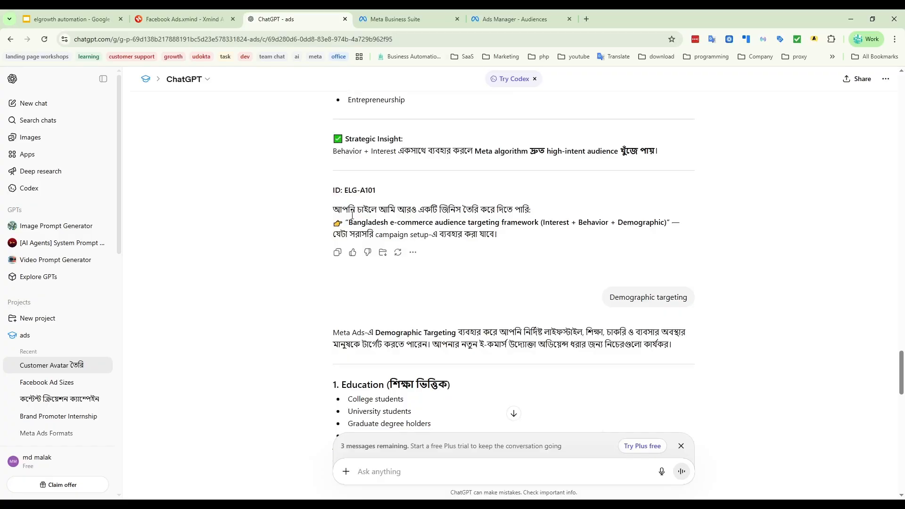
left_click_drag(335, 207, 569, 218)
left_click(425, 224)
scroll(484, 242, "down", 3)
scroll(579, 283, "up", 1)
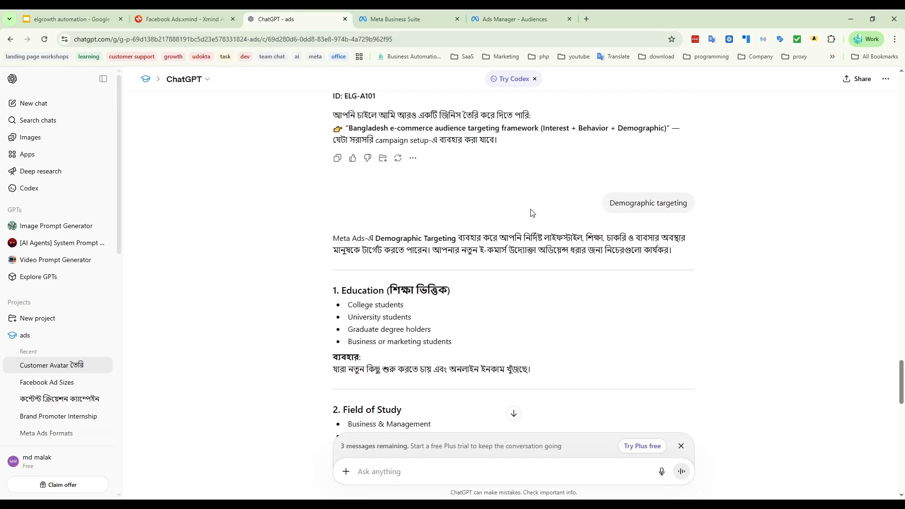
double_click(556, 129)
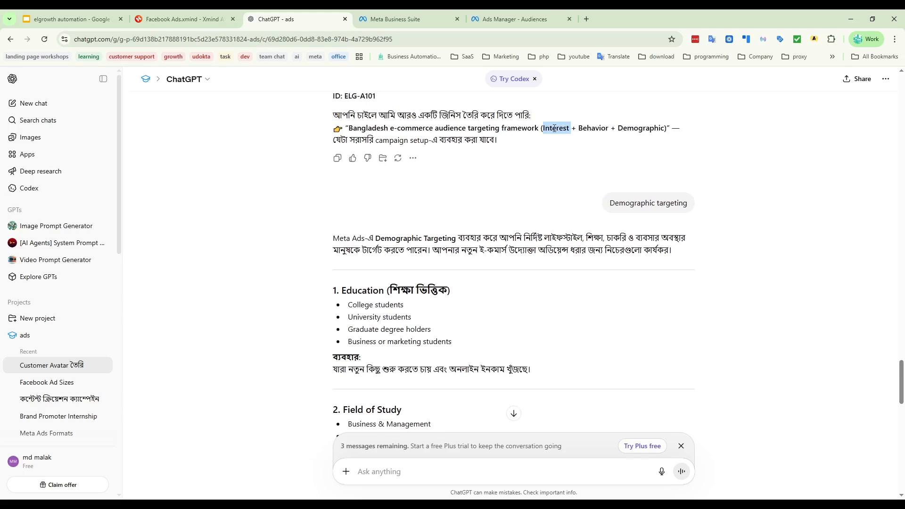
double_click(594, 128)
double_click(637, 130)
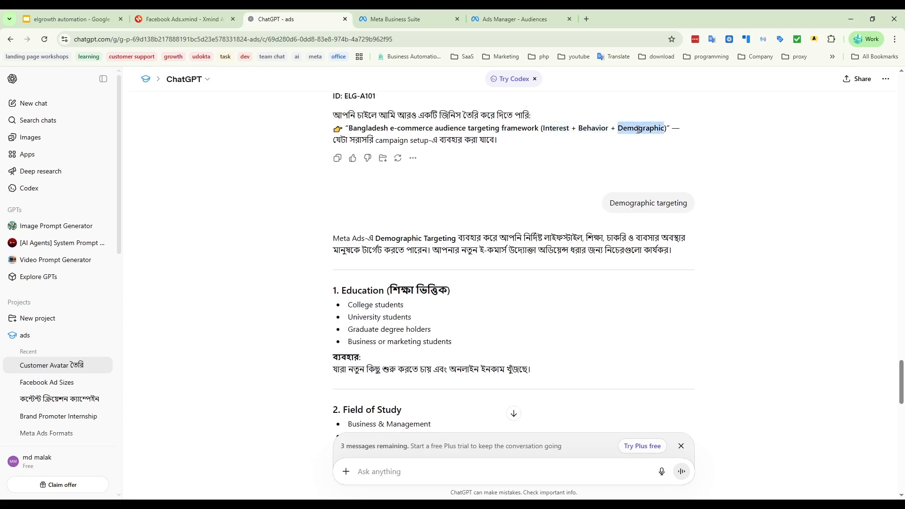
Read through ChatGPT's demographic targeting suggestions and check the Class 6 audience topics in the Xmind mind map
left_click(506, 204)
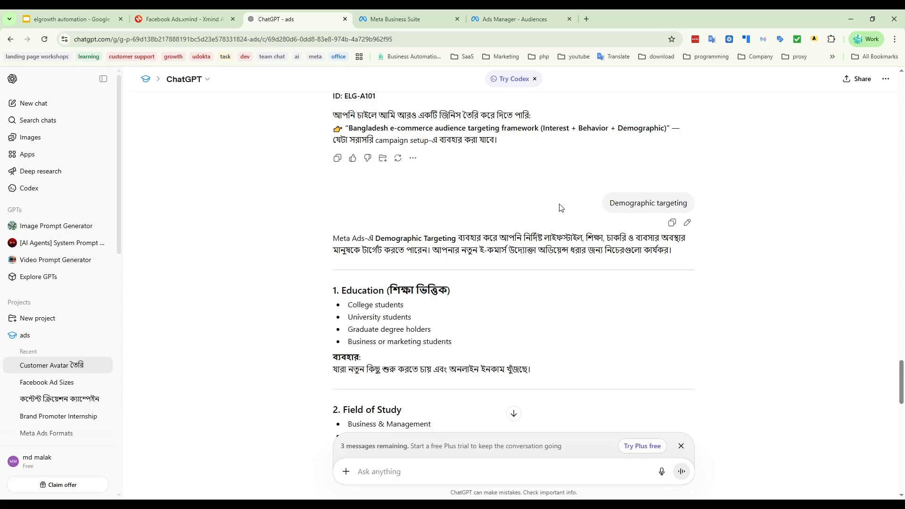
scroll(534, 317, "down", 3)
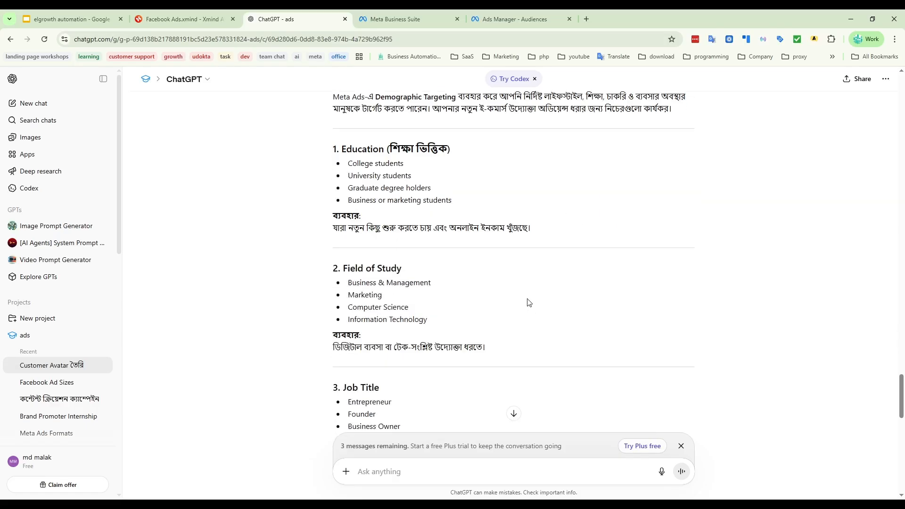
scroll(526, 290, "down", 4)
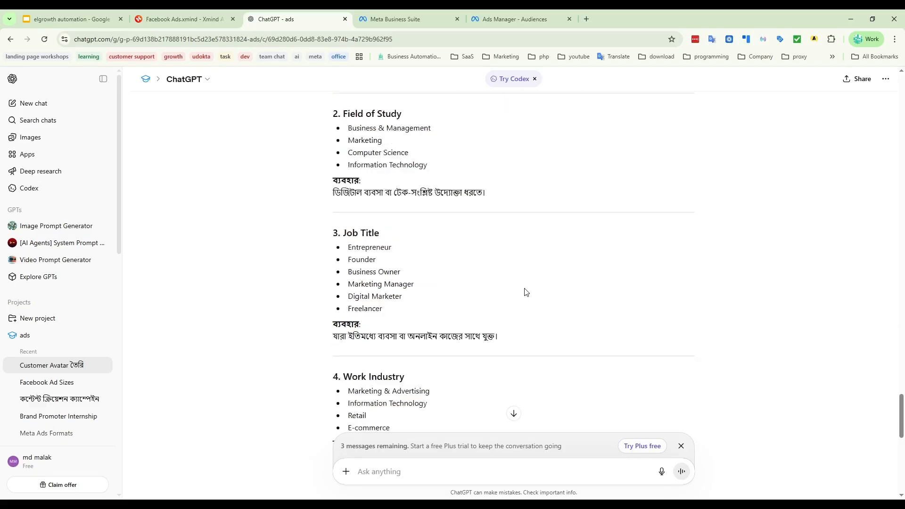
scroll(509, 310, "down", 2)
scroll(509, 310, "down", 9)
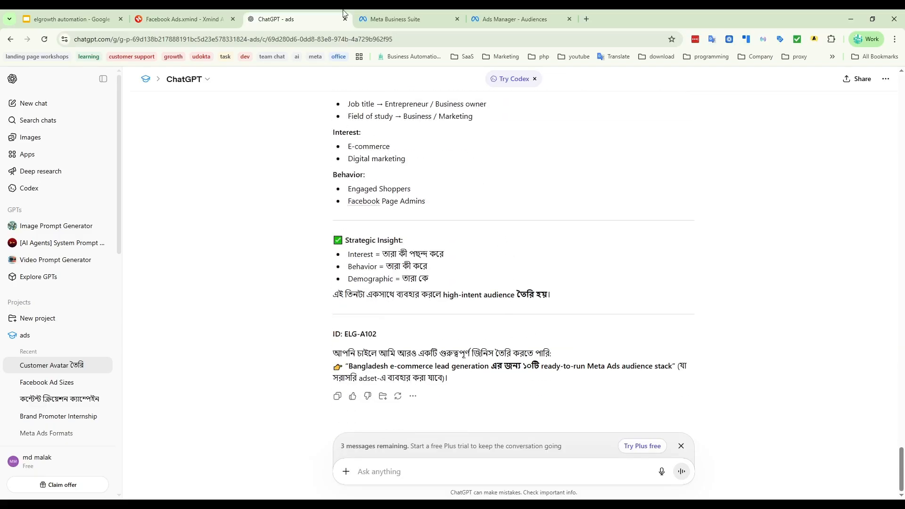
left_click(197, 21)
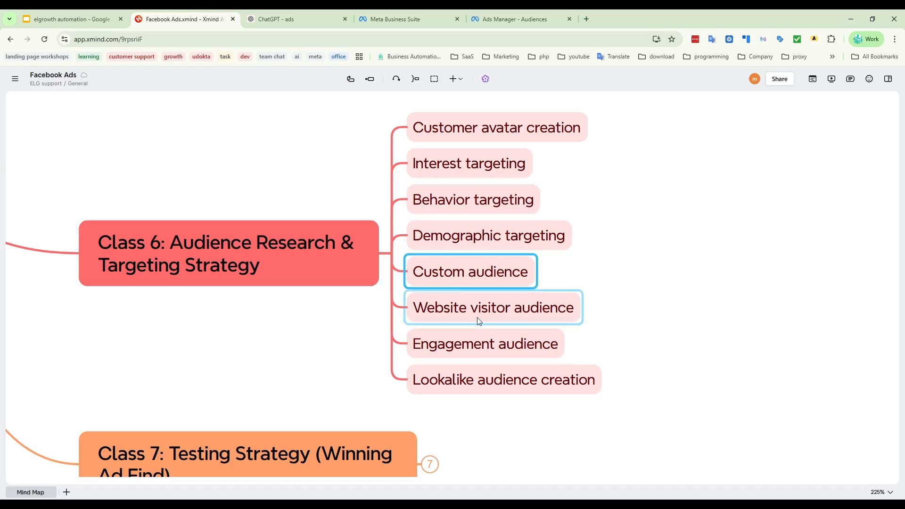
Switch to Ads Manager, close the finished saved-audience update and start a custom audience with Website as its source
left_click(514, 19)
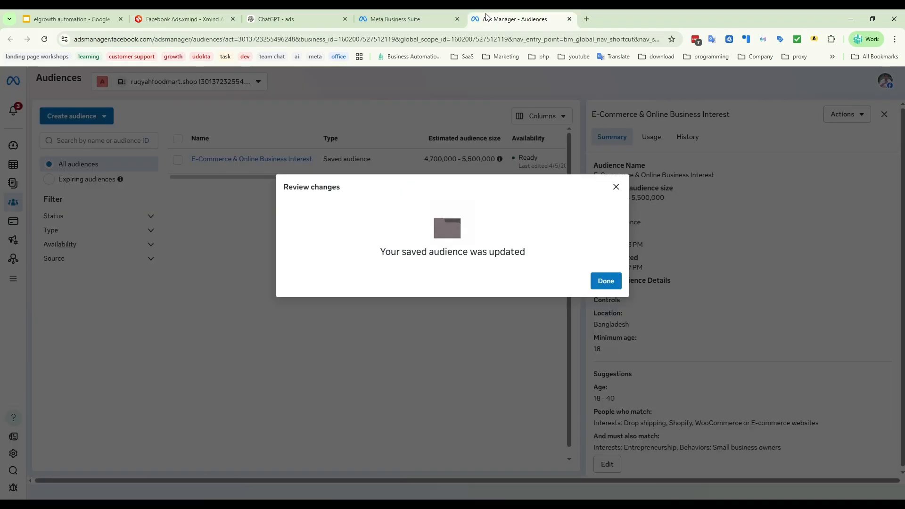
left_click(606, 281)
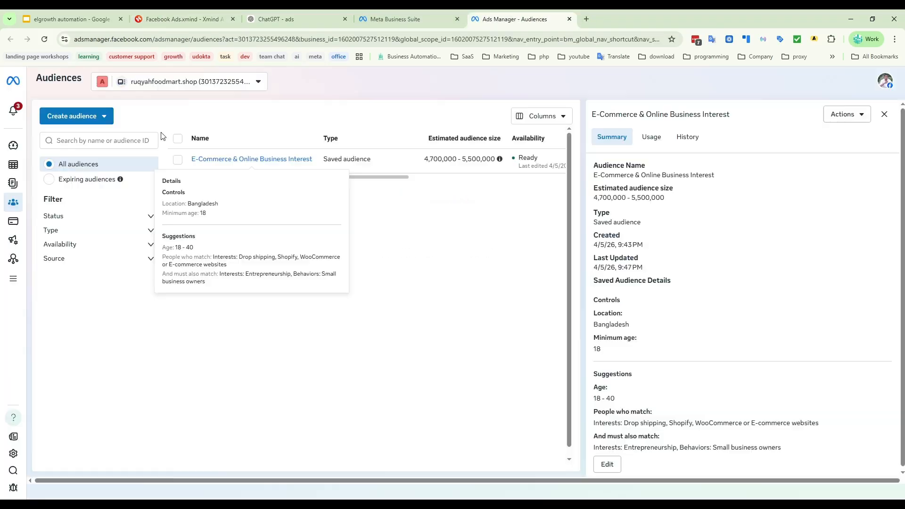
left_click(100, 114)
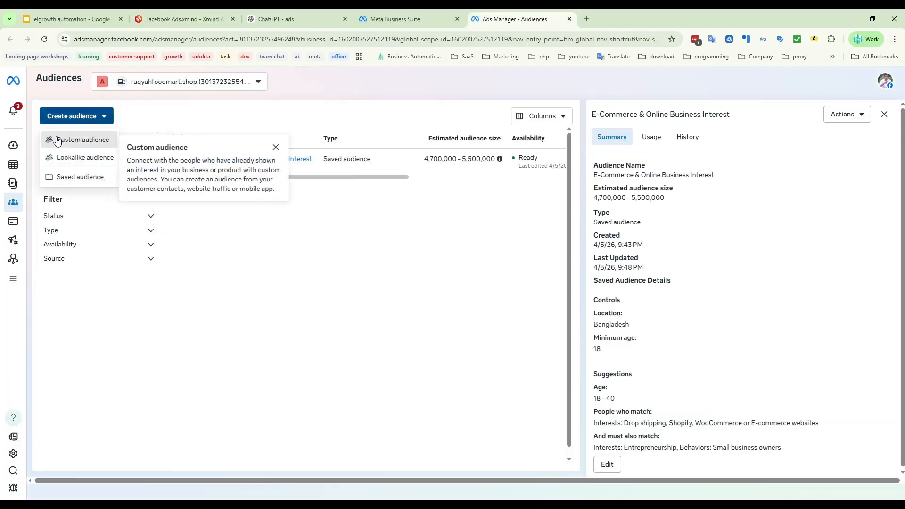
left_click(75, 139)
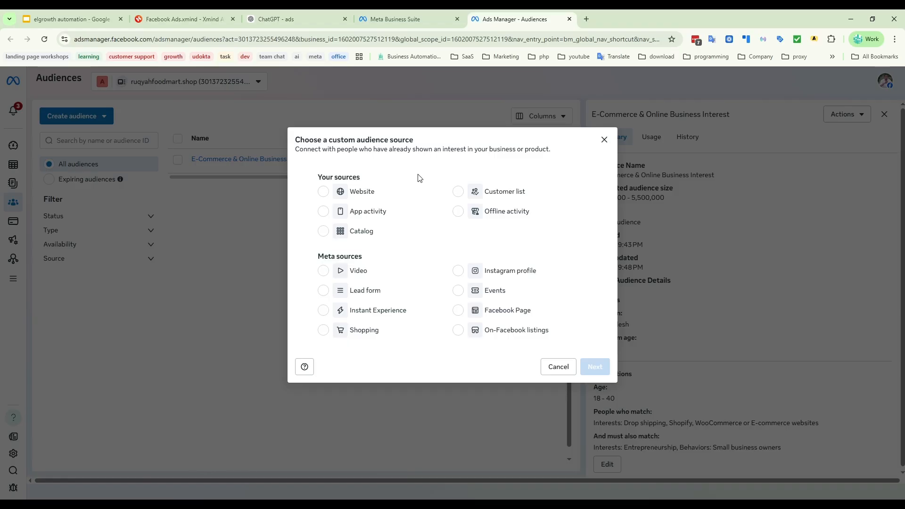
left_click(322, 194)
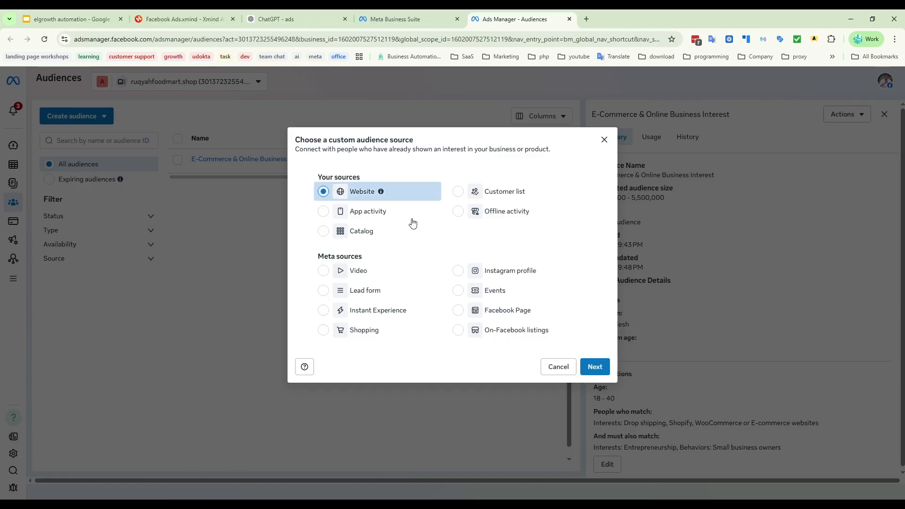
left_click(595, 367)
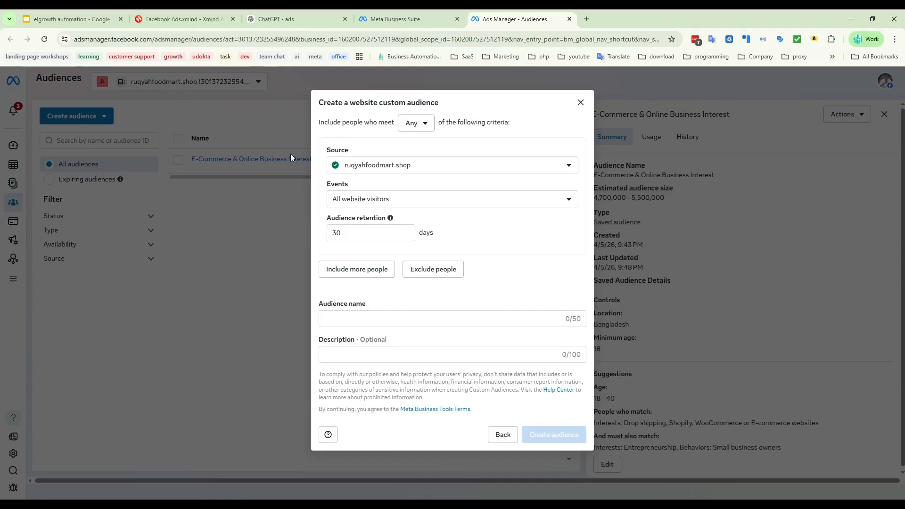
Examine the available sources and event options for the website custom audience
left_click(394, 168)
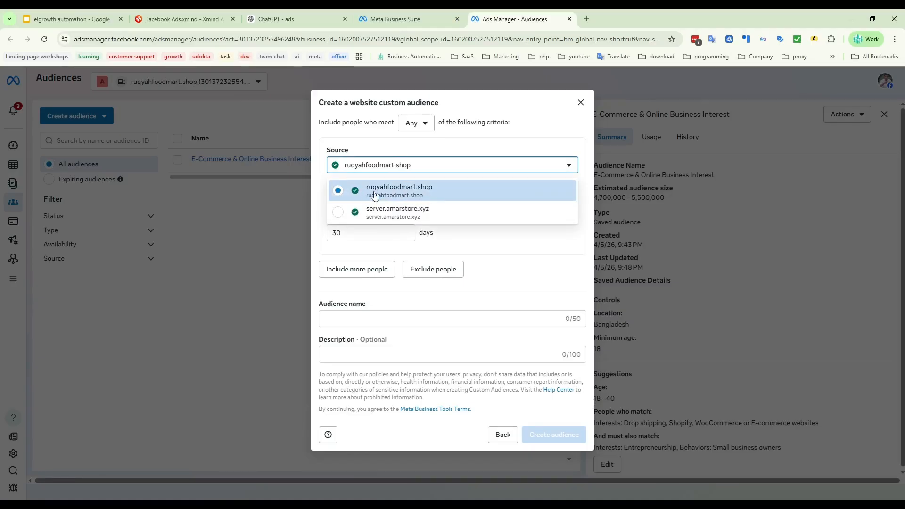
left_click(480, 249)
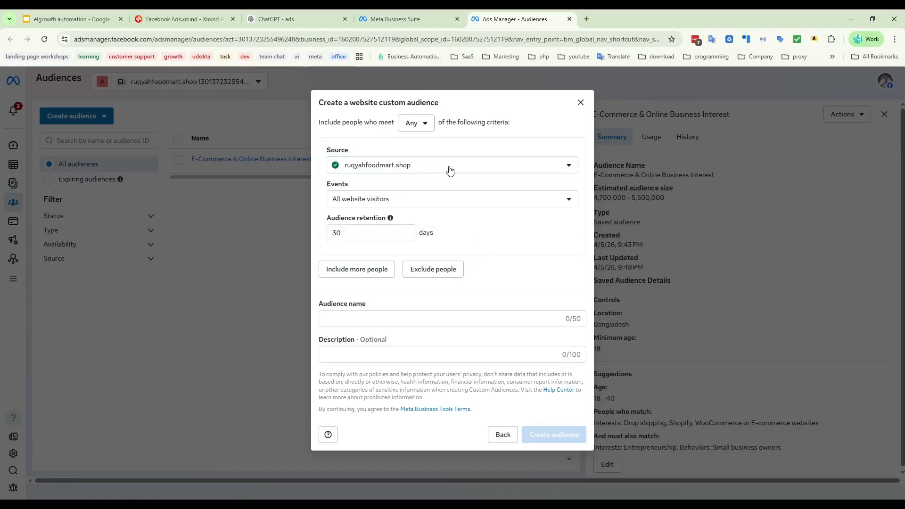
left_click(408, 202)
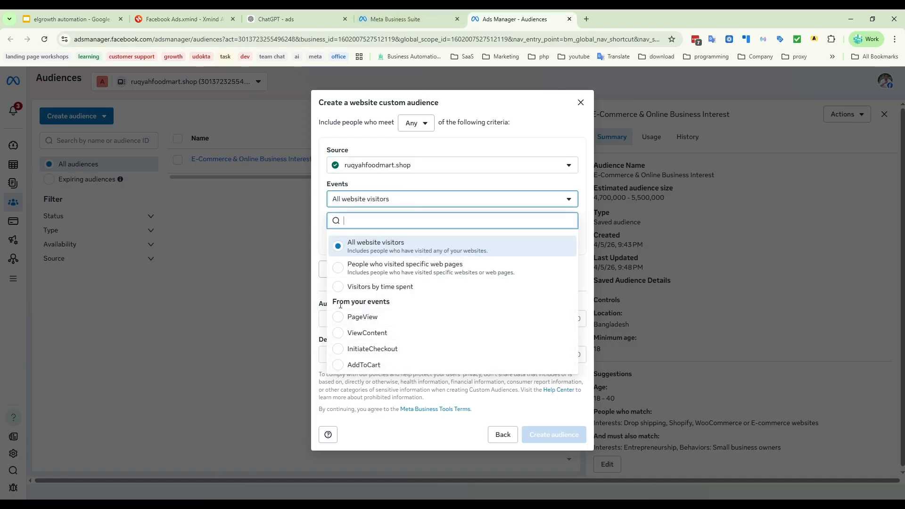
left_click_drag(340, 305, 397, 307)
left_click(422, 307)
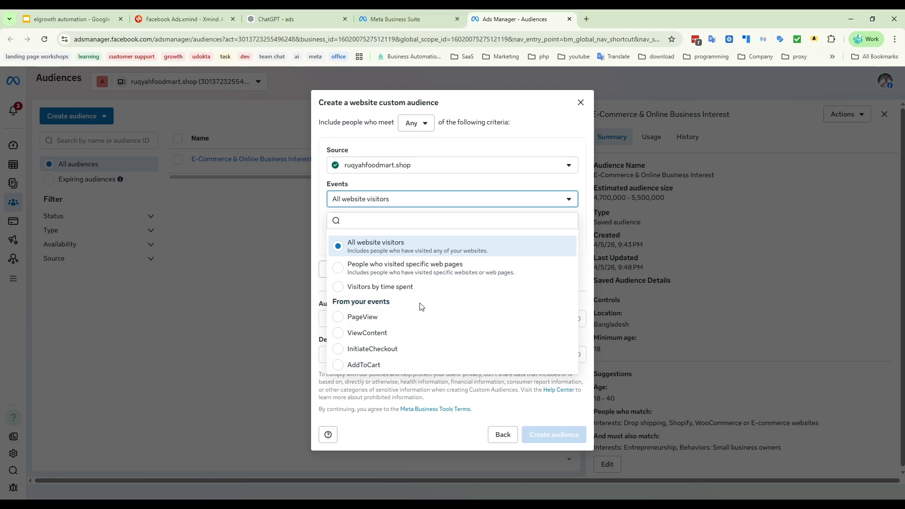
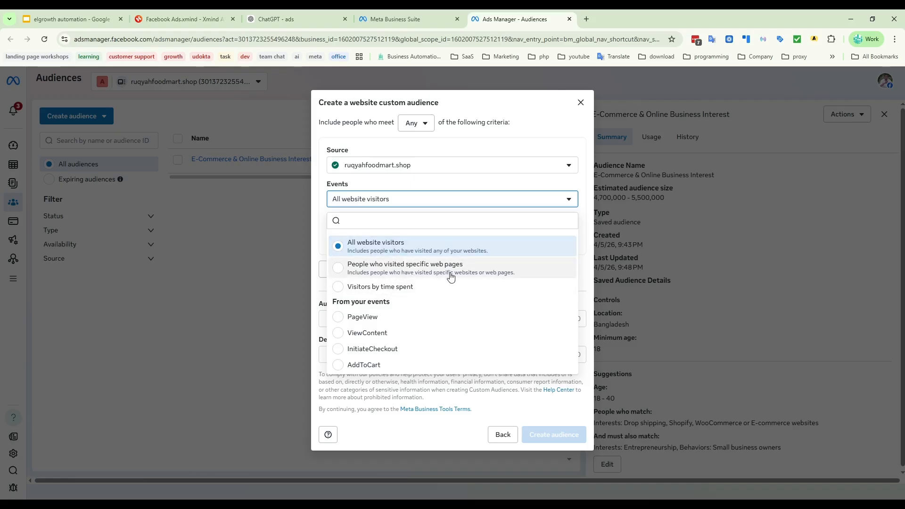
left_click(366, 185)
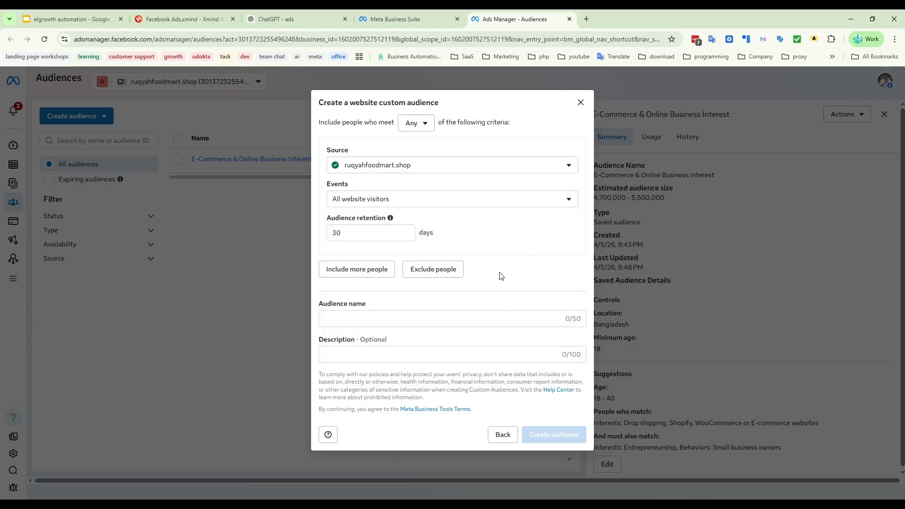
left_click(358, 318)
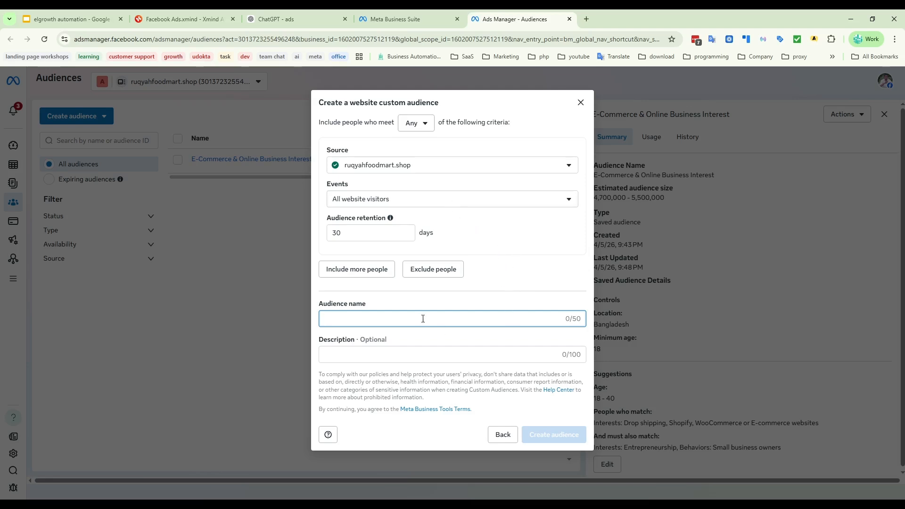
Try the Visitors by time spent event and look through its percentile options
left_click(409, 202)
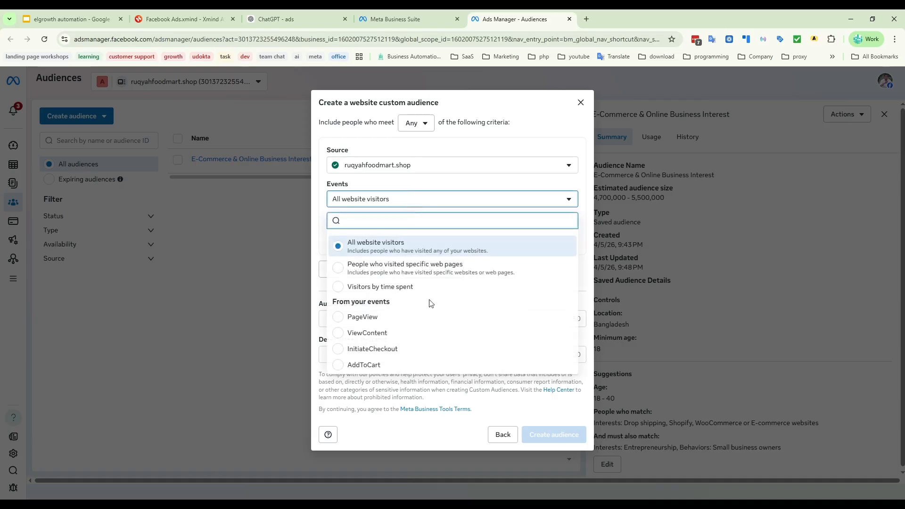
left_click(341, 289)
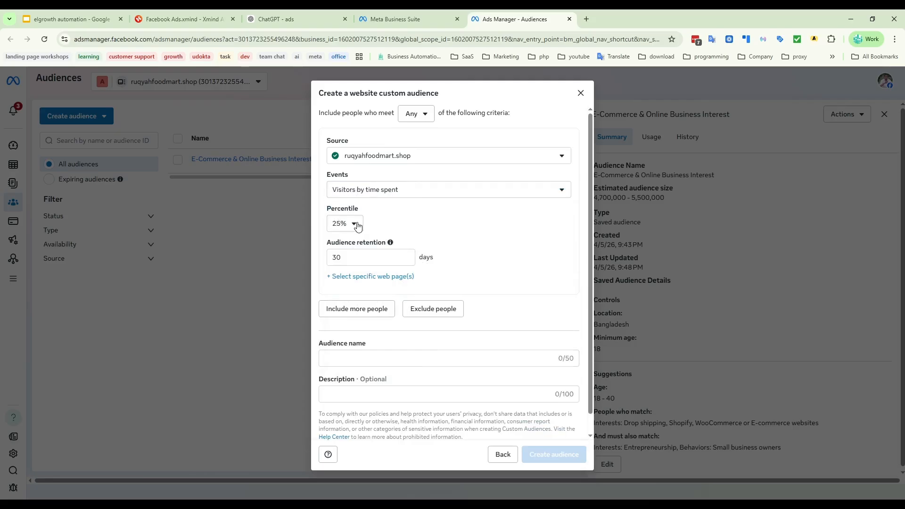
left_click(335, 225)
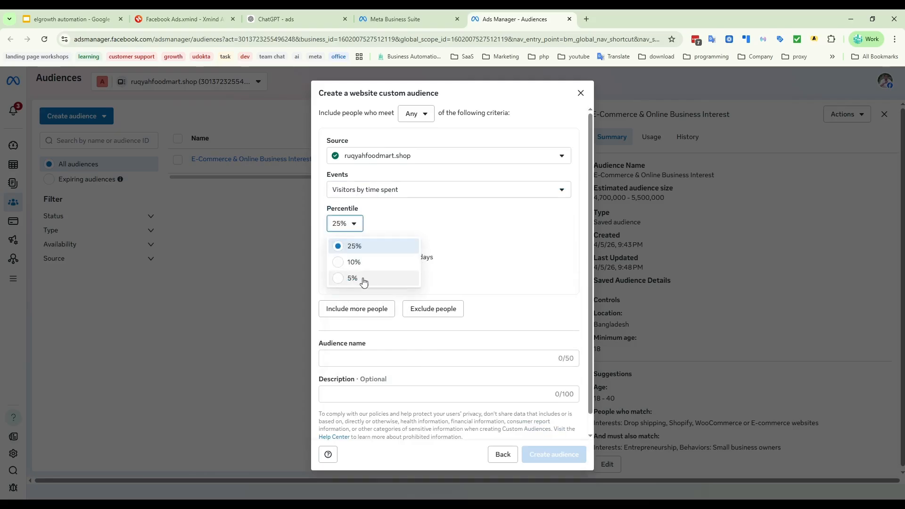
left_click(475, 227)
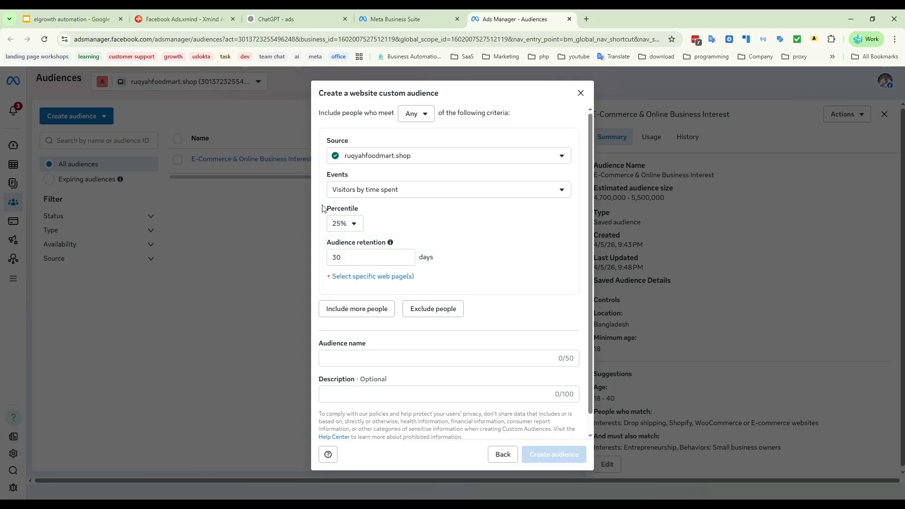
Set the custom audience's event to People who visited specific web pages
left_click(359, 191)
left_click(487, 377)
left_click(409, 191)
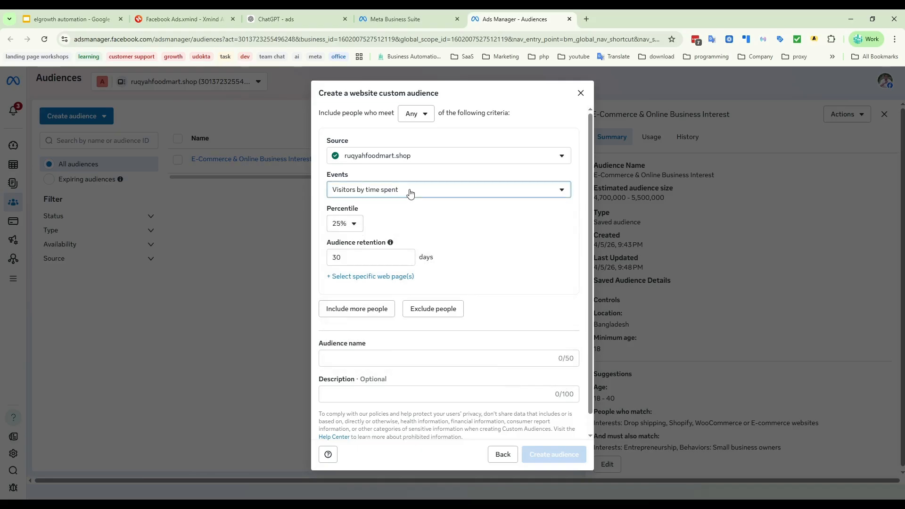
left_click(443, 261)
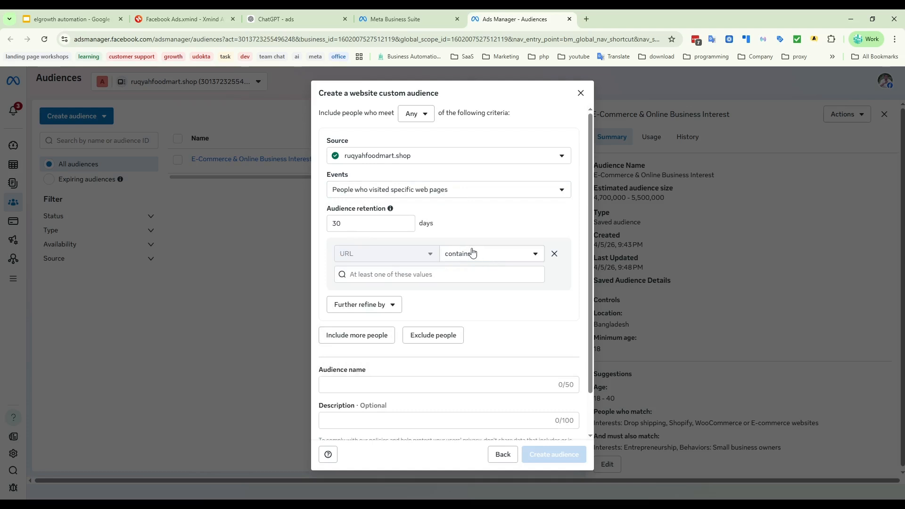
Copy "adsmanager/audiences" from the current page's address and add it as the value of the URL contains rule
left_click(400, 274)
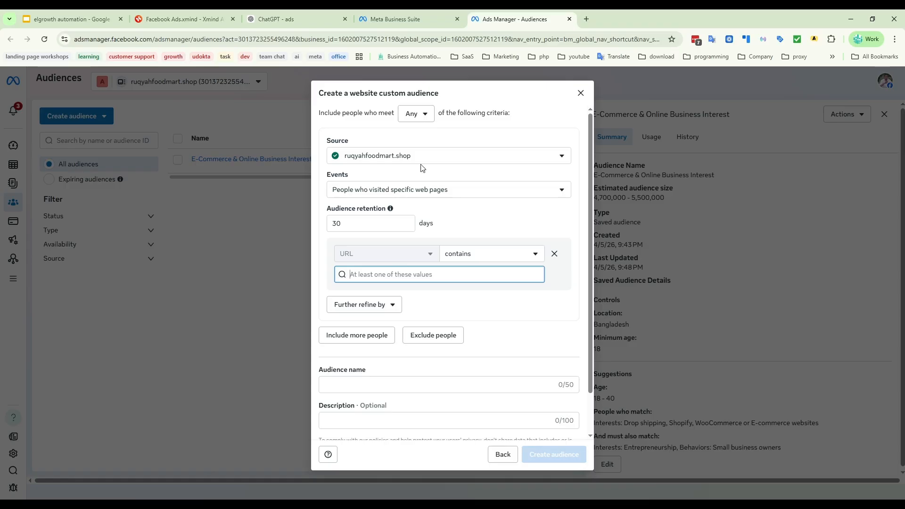
left_click(259, 43)
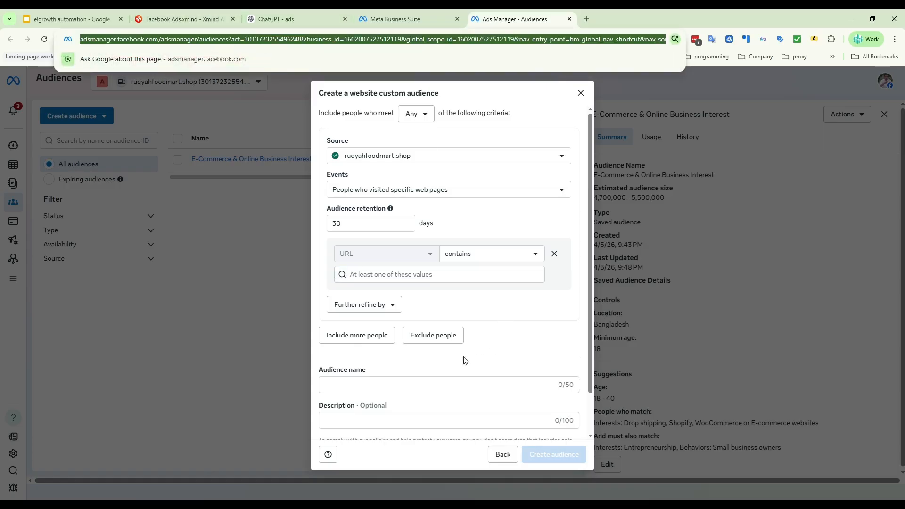
left_click(415, 278)
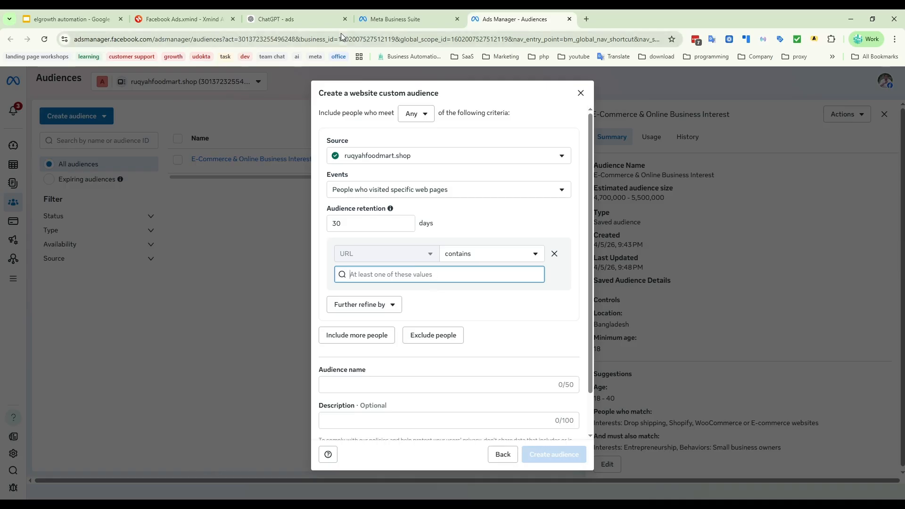
left_click_drag(186, 40, 571, 39)
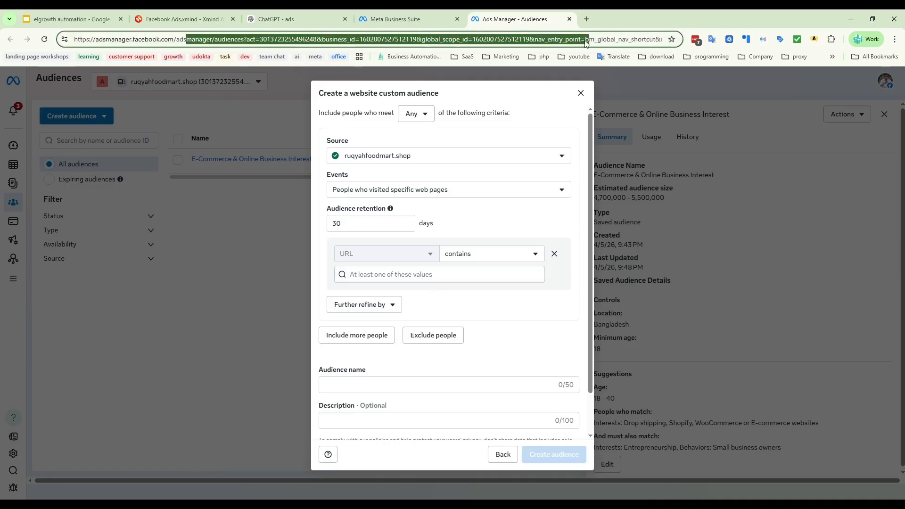
left_click(586, 40)
left_click_drag(185, 40, 241, 42)
key("ctrl+c")
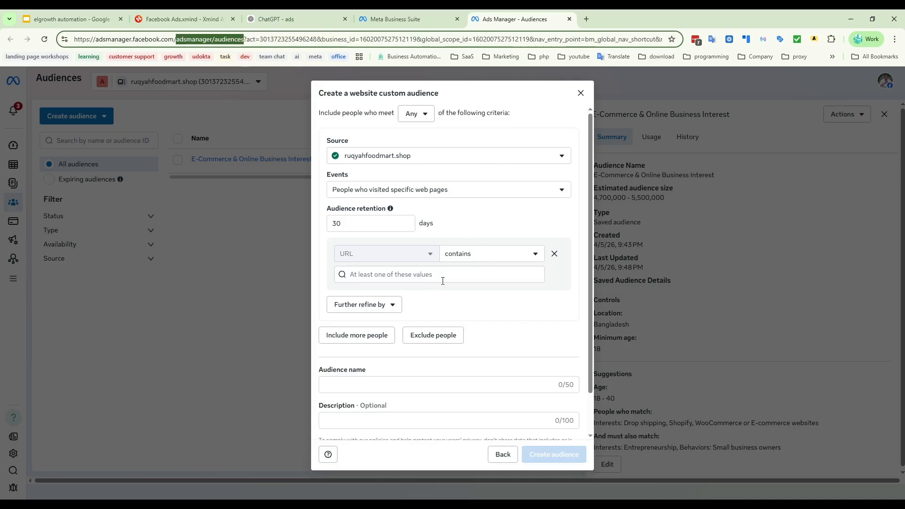
left_click(378, 275)
key("ctrl+v")
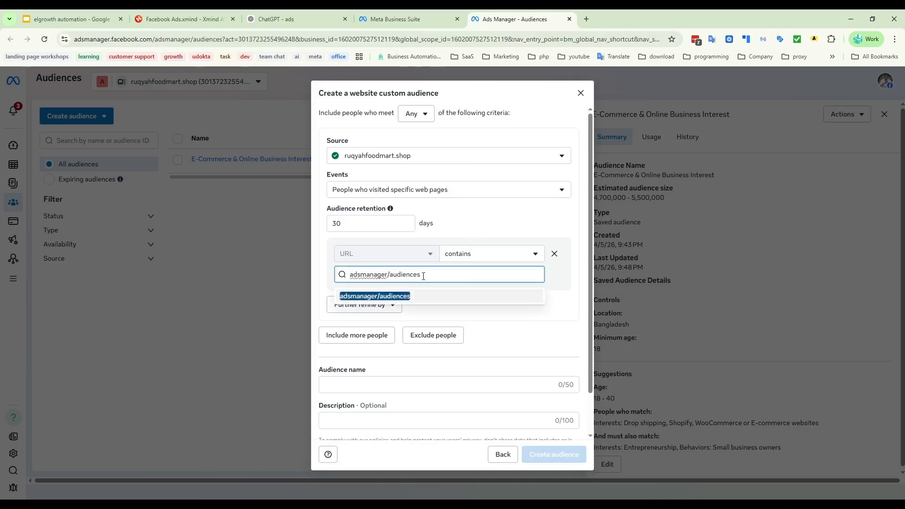
key("Return")
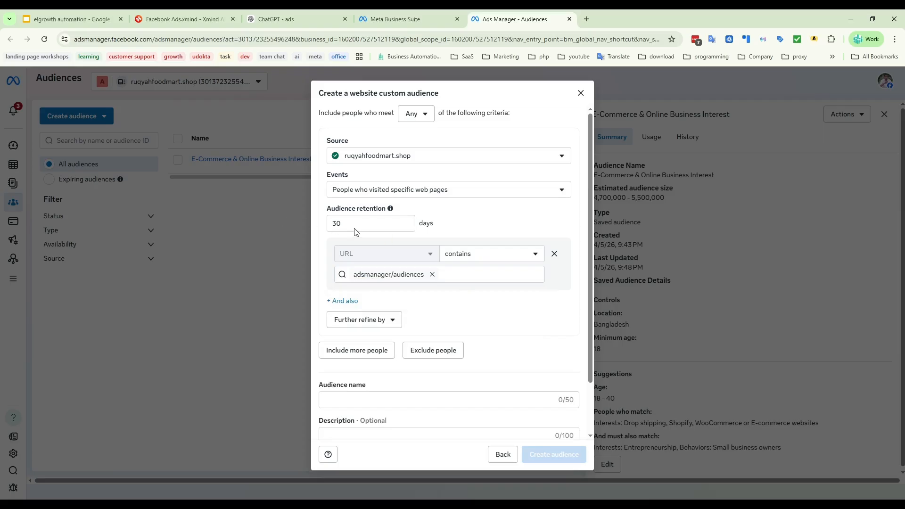
Review the audience retention and audience name fields, and add a group of criteria for excluding people
left_click_drag(360, 224, 324, 227)
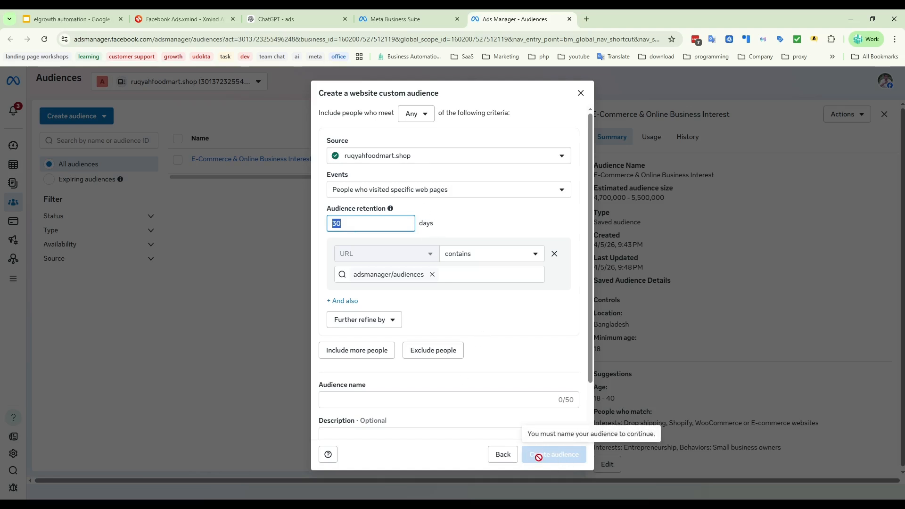
left_click(349, 404)
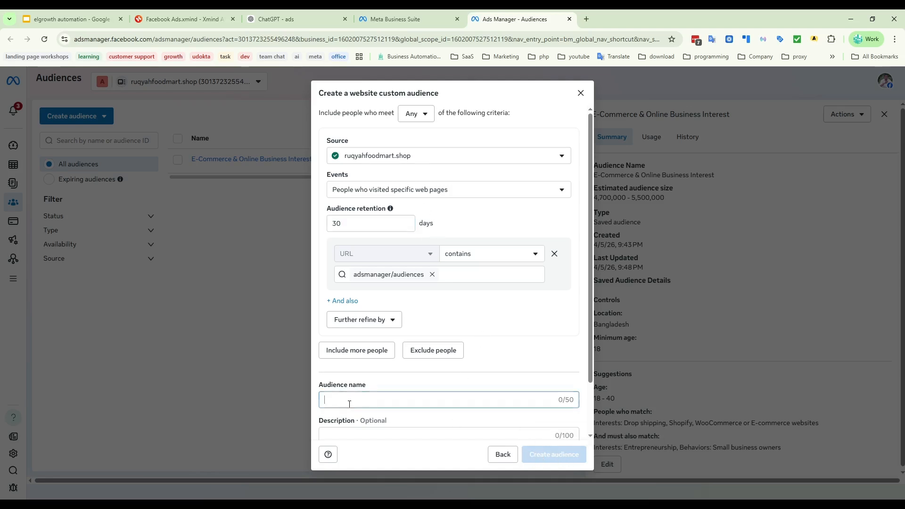
left_click(528, 357)
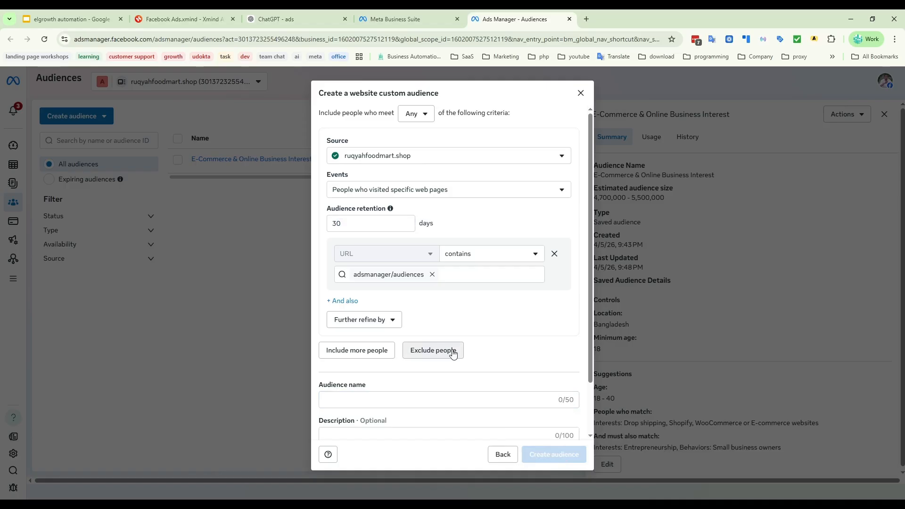
left_click(438, 354)
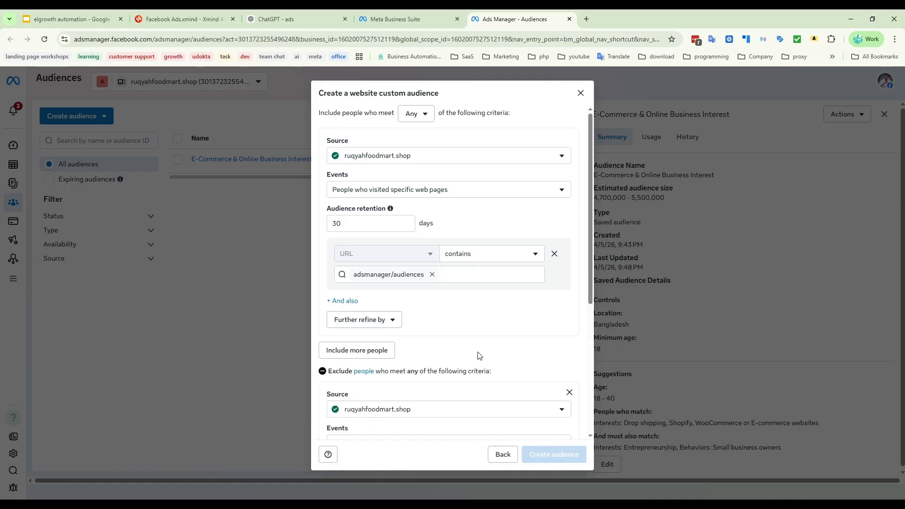
Examine the exclusion group's source options and compare its criteria with those of the inclusion group
scroll(476, 354, "down", 4)
left_click(402, 221)
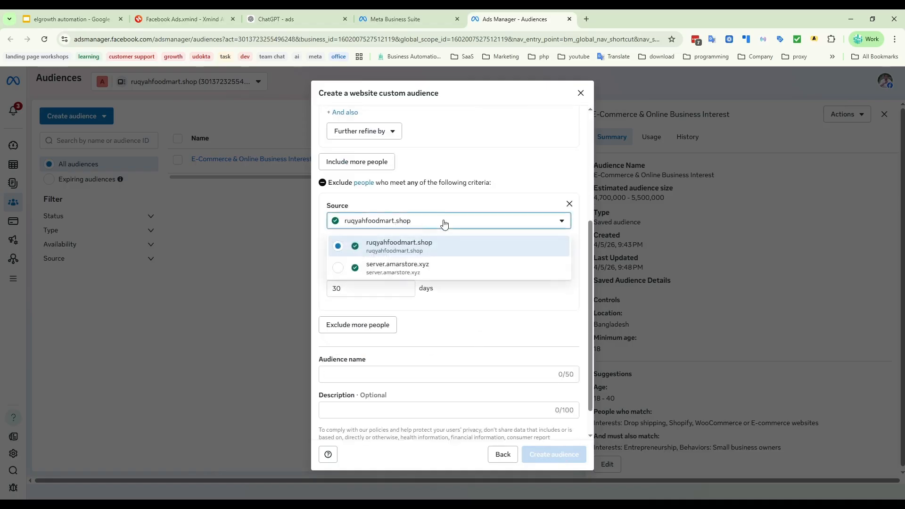
left_click(440, 221)
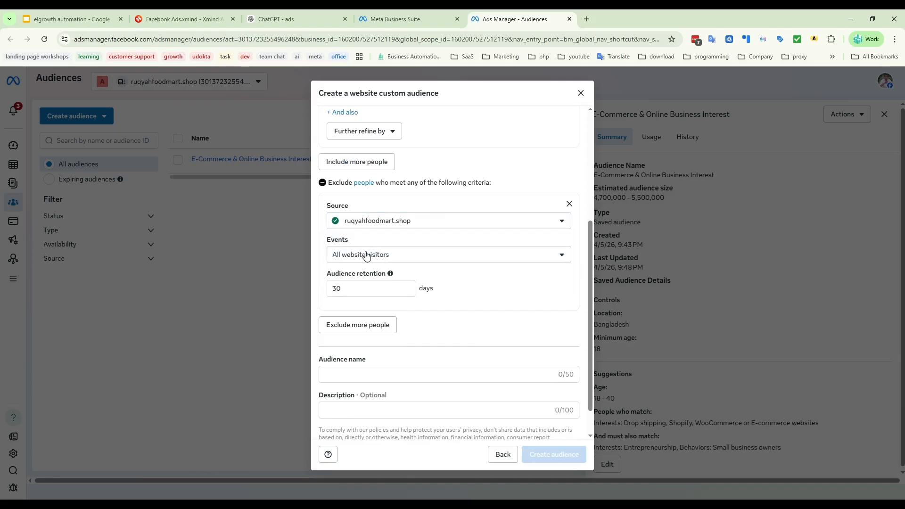
scroll(377, 226, "up", 3)
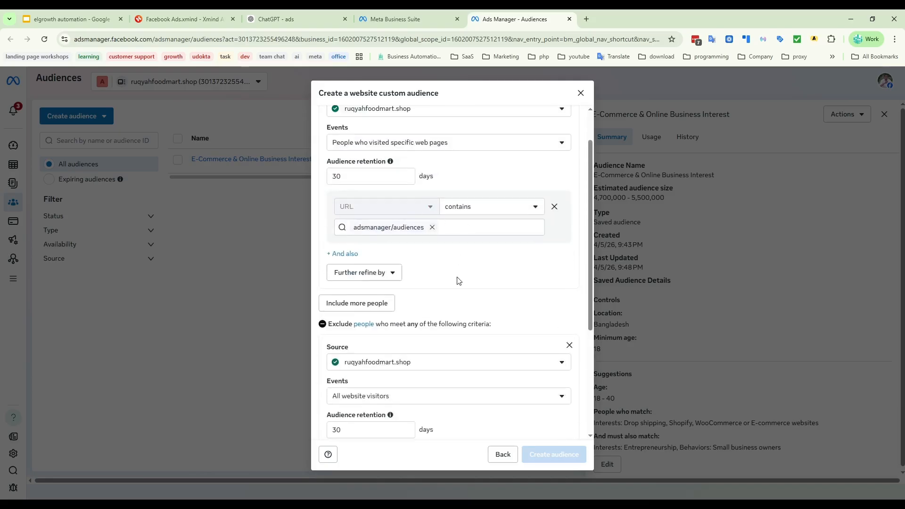
scroll(459, 279, "down", 4)
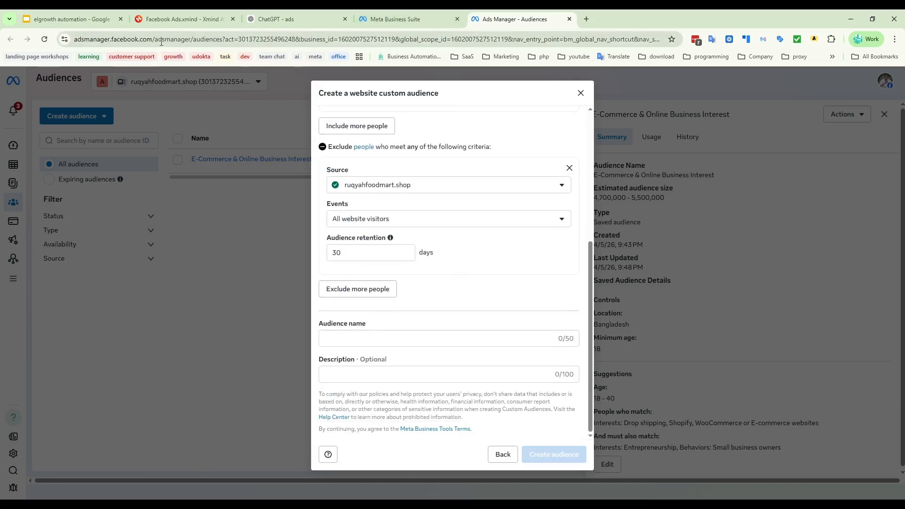
Check the ChatGPT page's address and set the exclusion group to People who visited specific web pages with URL contains "chatgpt"
left_click_drag(156, 40, 215, 40)
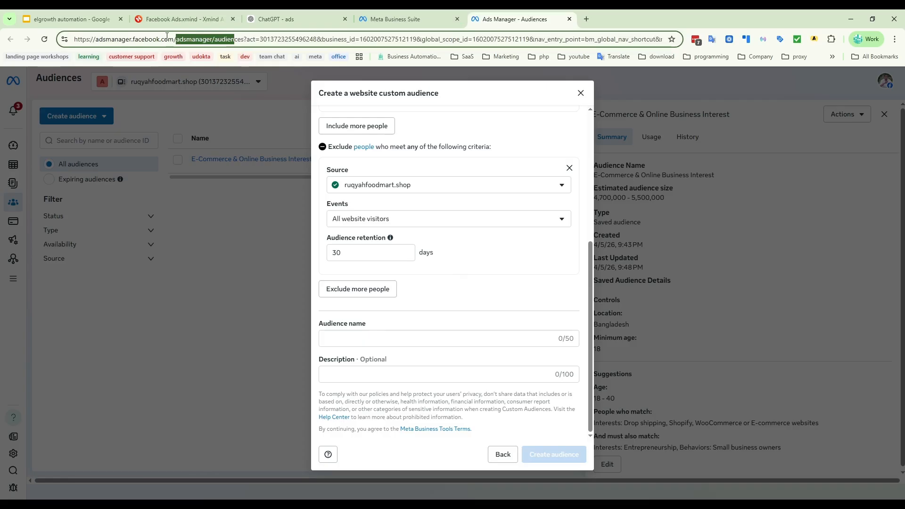
left_click(276, 21)
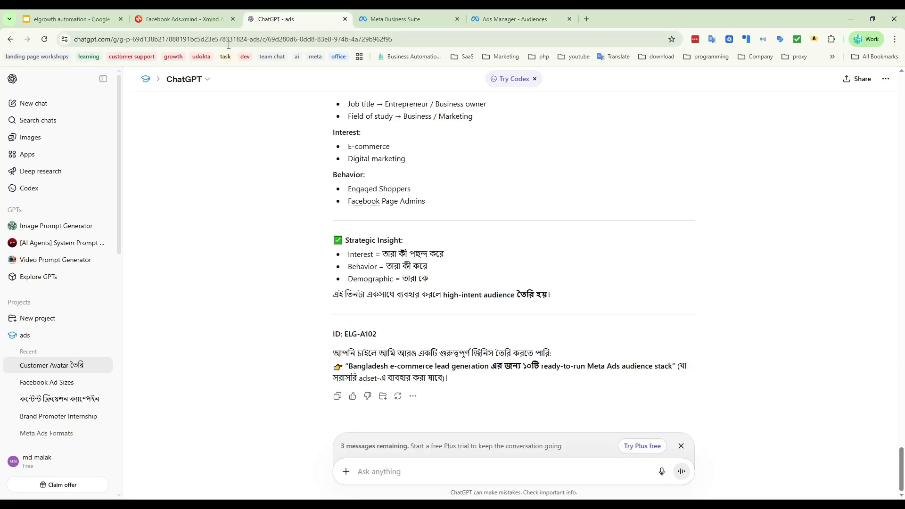
double_click(84, 37)
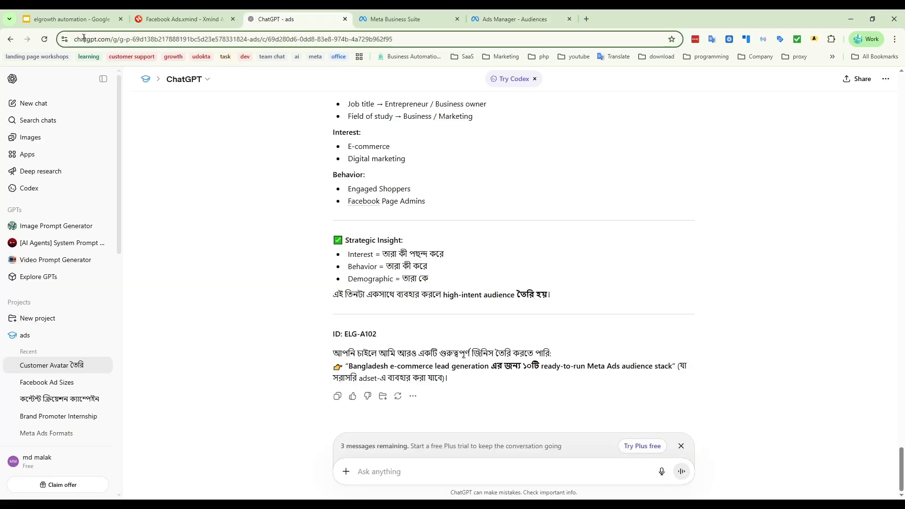
left_click(525, 21)
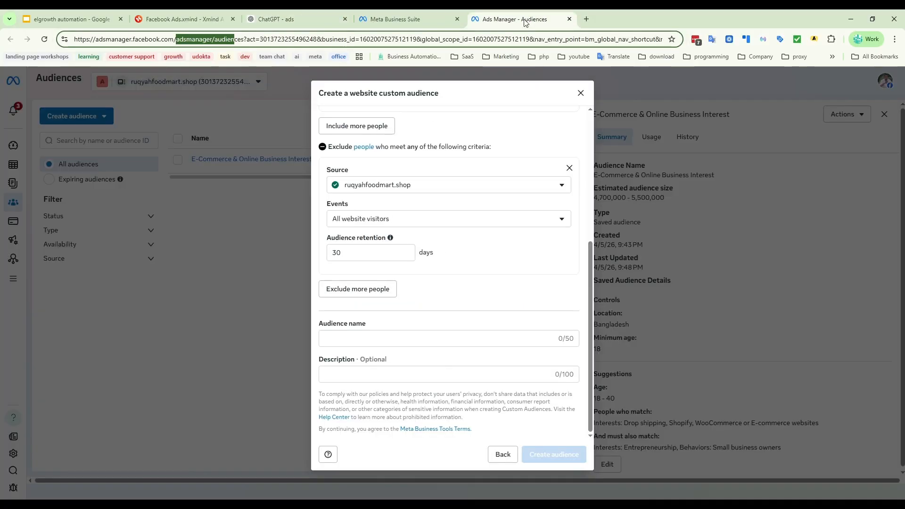
left_click(399, 222)
left_click(389, 290)
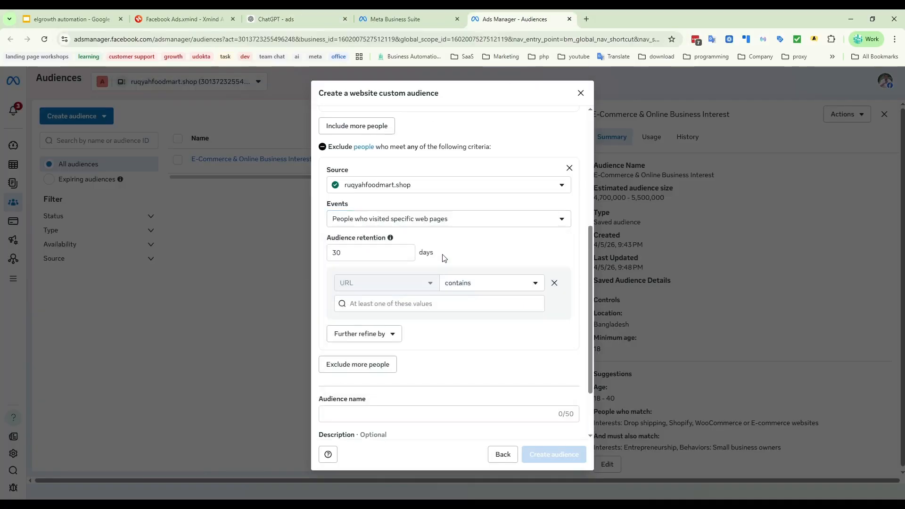
left_click(409, 303)
type("chatgpt")
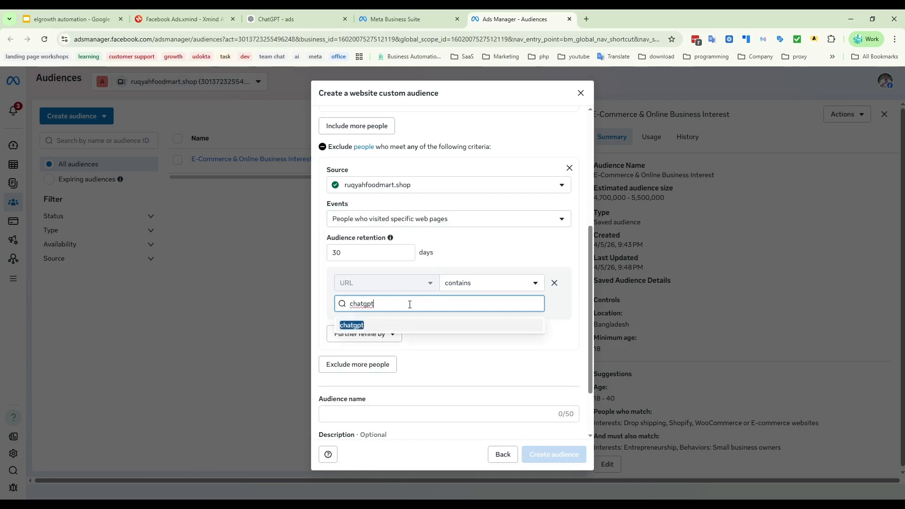
left_click(354, 327)
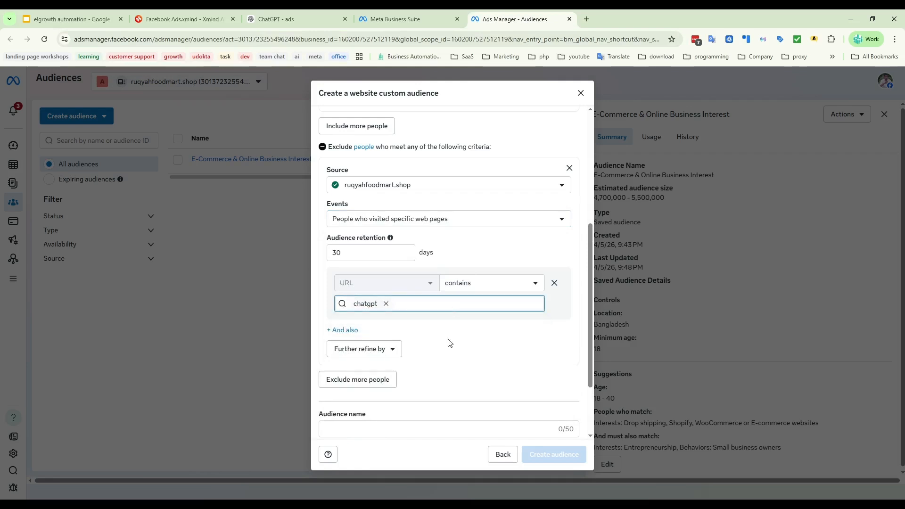
Review the inclusion and exclusion criteria of the custom audience and remove the exclusion group
scroll(448, 337, "up", 2)
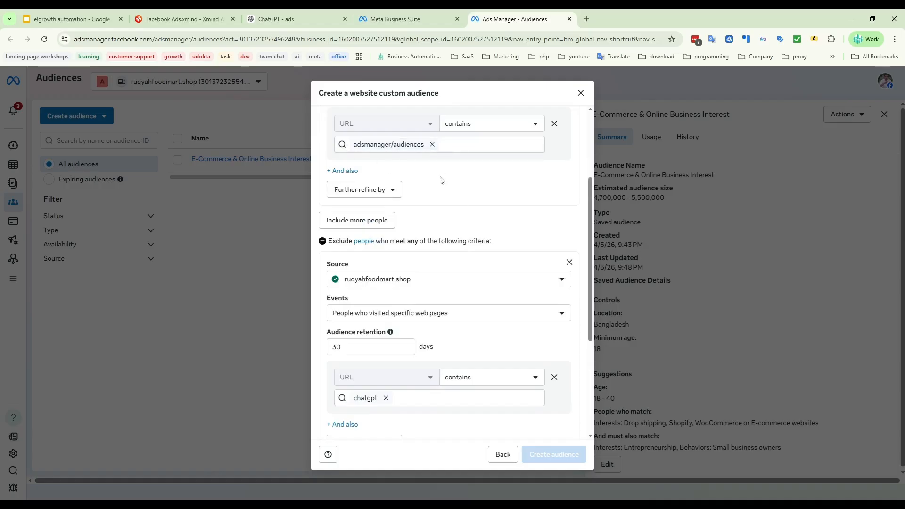
scroll(460, 232, "up", 2)
scroll(476, 277, "down", 2)
left_click_drag(519, 246, 330, 243)
left_click(529, 231)
left_click(569, 263)
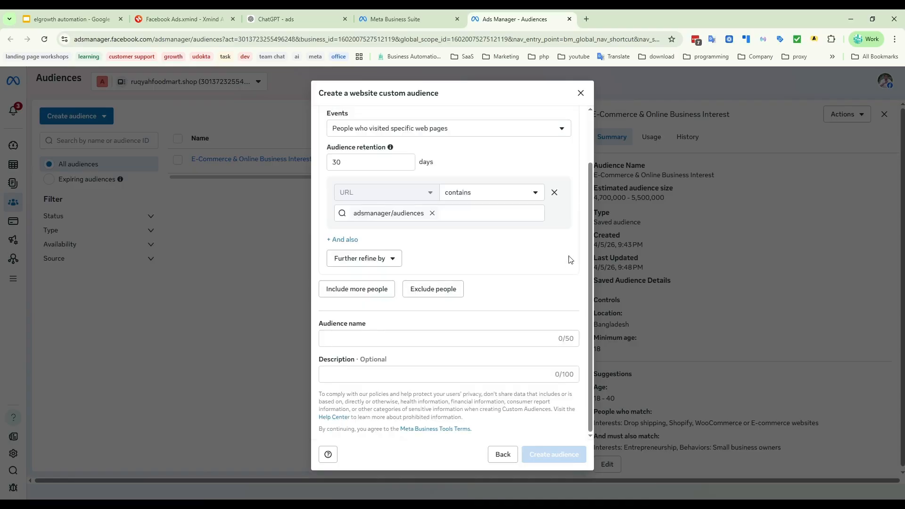
Try a second inclusion group for People who visited specific web pages with URL contains "chatgpt", and remove that group
left_click(357, 289)
scroll(443, 353, "down", 3)
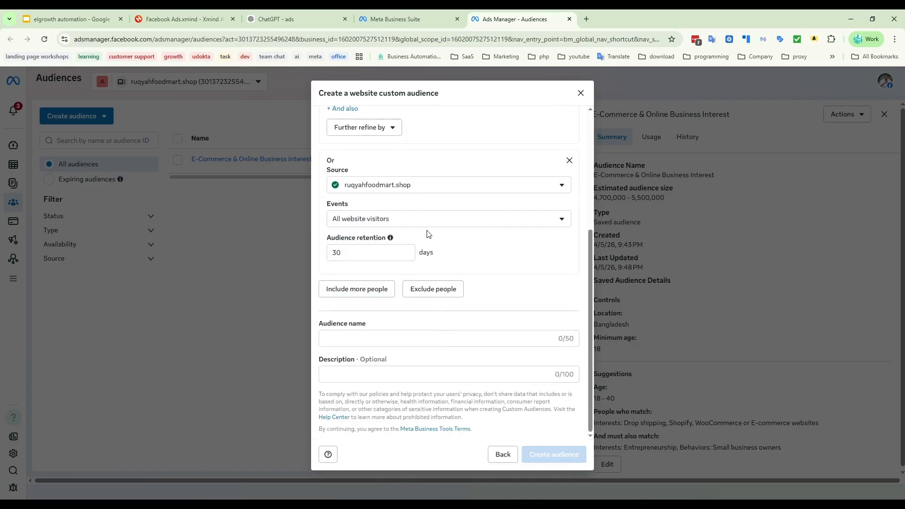
scroll(429, 234, "up", 4)
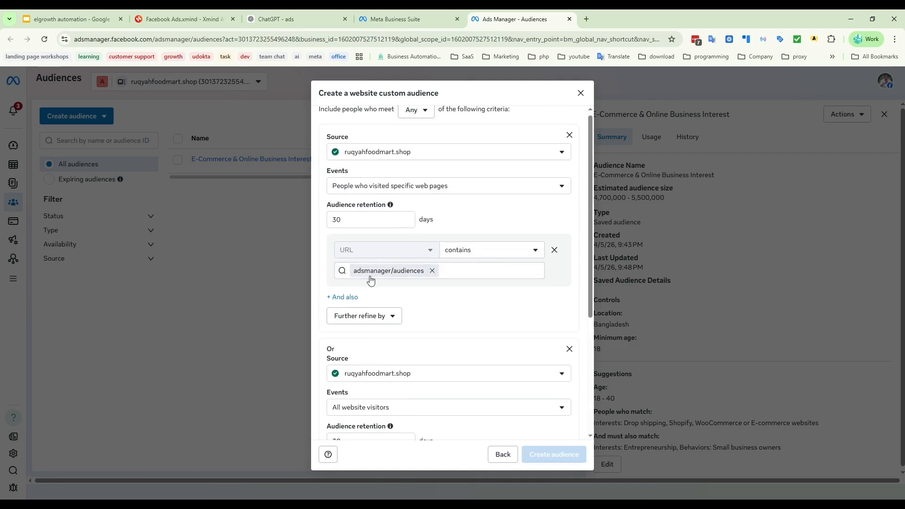
scroll(445, 324, "down", 3)
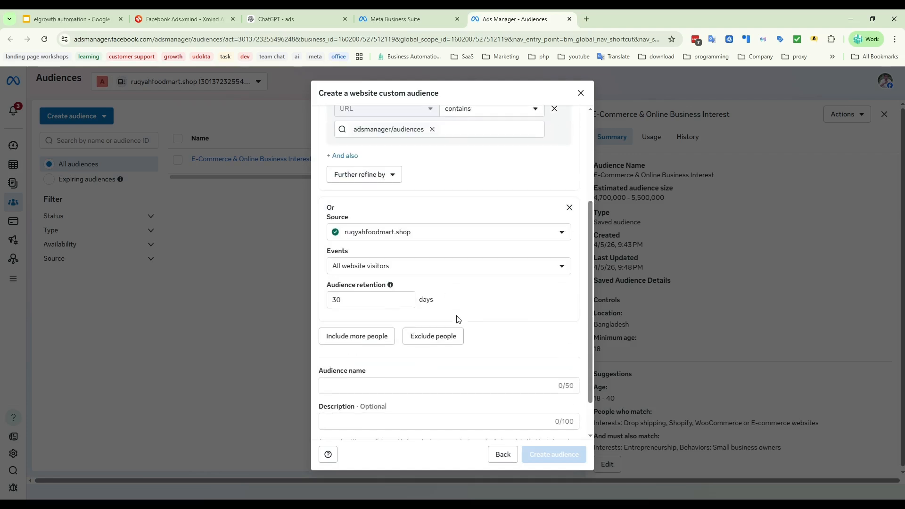
left_click(411, 268)
left_click(402, 330)
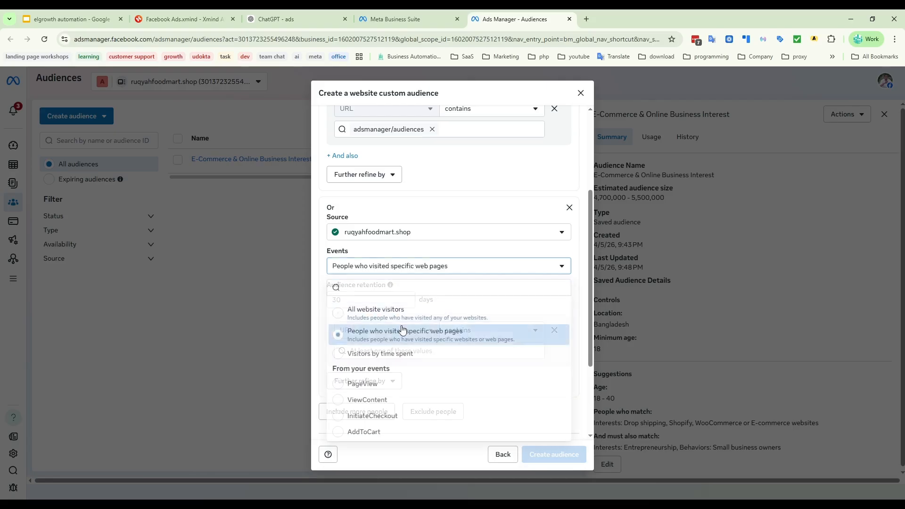
left_click(392, 349)
type("chatgpt")
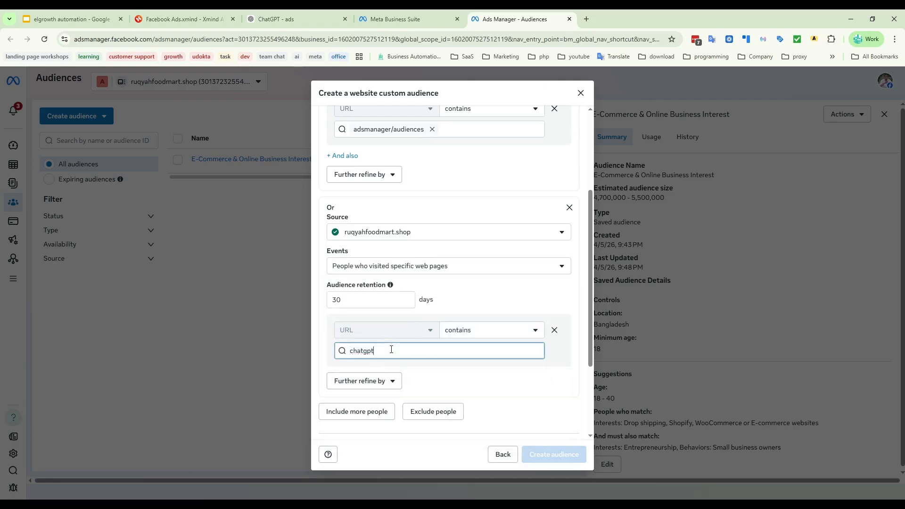
left_click(349, 373)
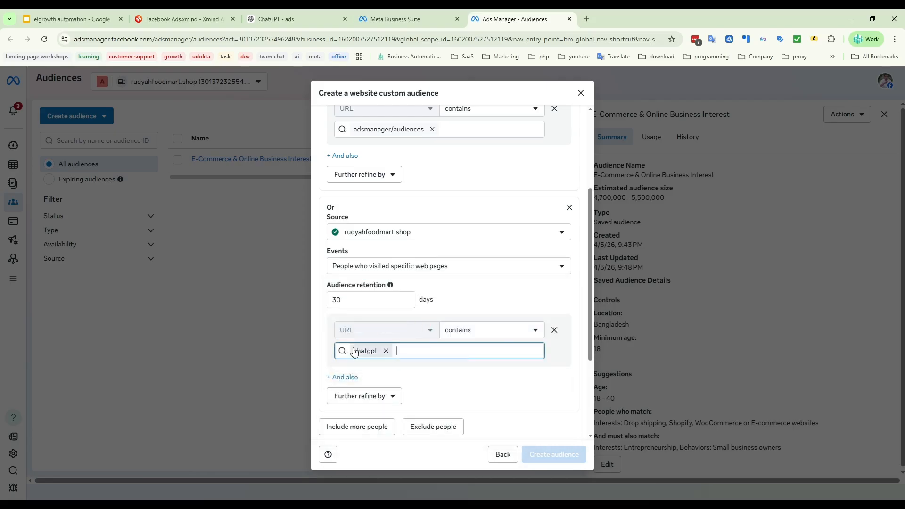
left_click(471, 381)
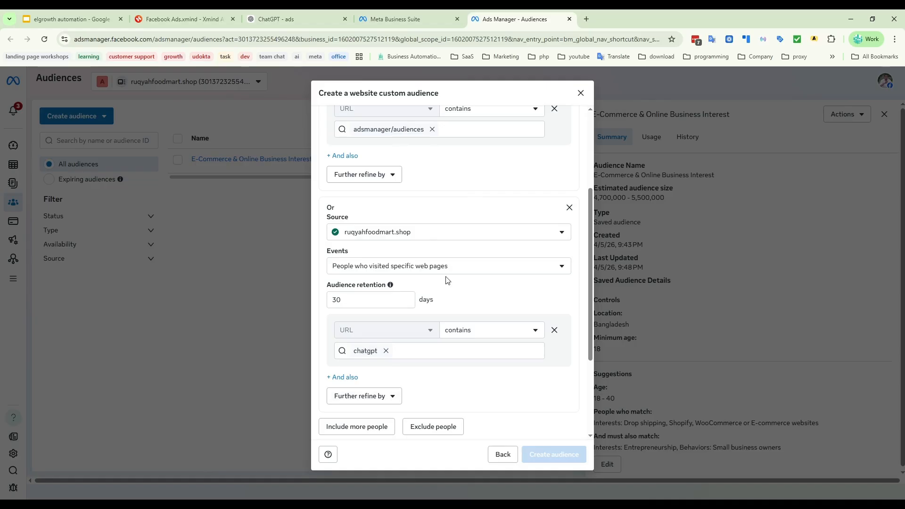
left_click(568, 209)
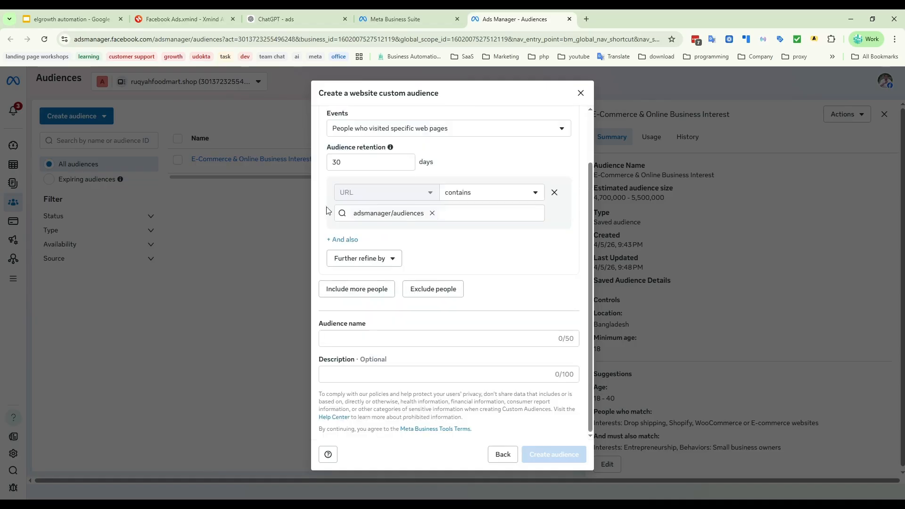
Try the Device refinement on the inclusion group, look through its device options and remove it
left_click(386, 261)
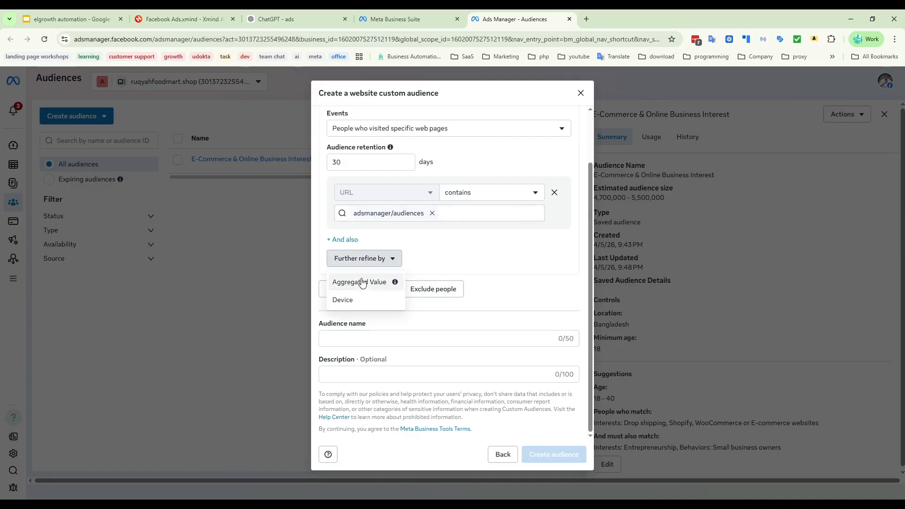
left_click(336, 300)
left_click(380, 278)
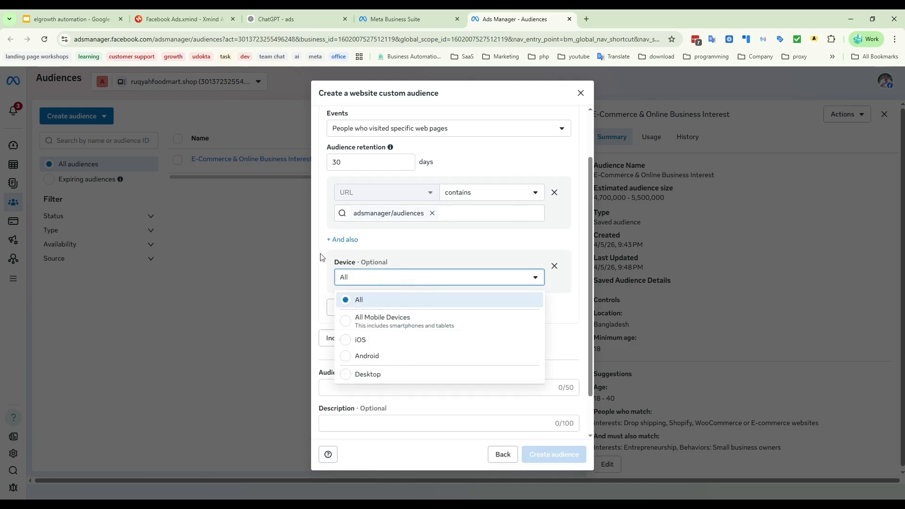
left_click(442, 251)
left_click(398, 277)
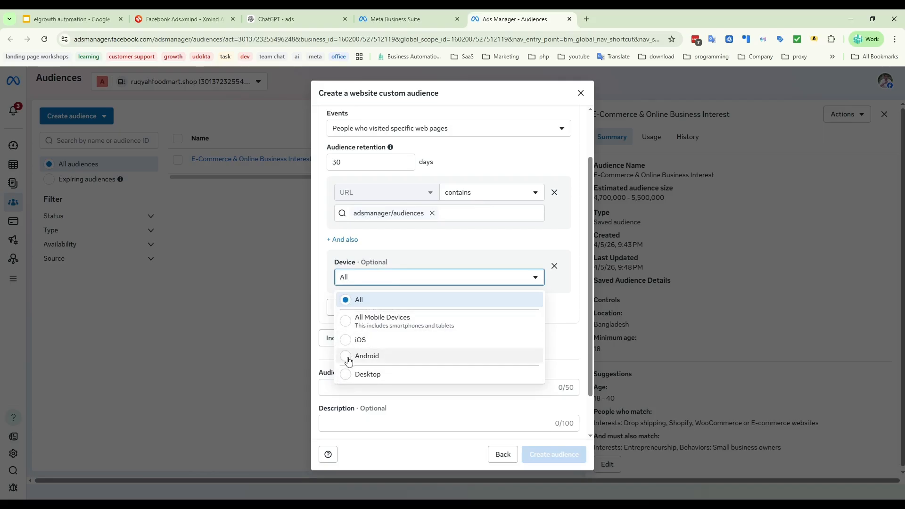
left_click(554, 266)
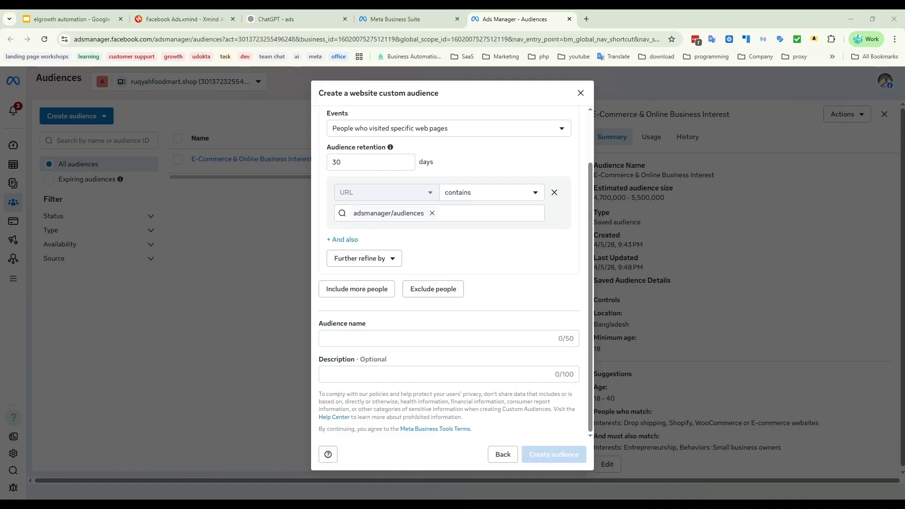
Name the website custom audience "chatgpt+admanger"
left_click(309, 453)
left_click(368, 339)
type("chatgpt")
left_click_drag(382, 339, 320, 343)
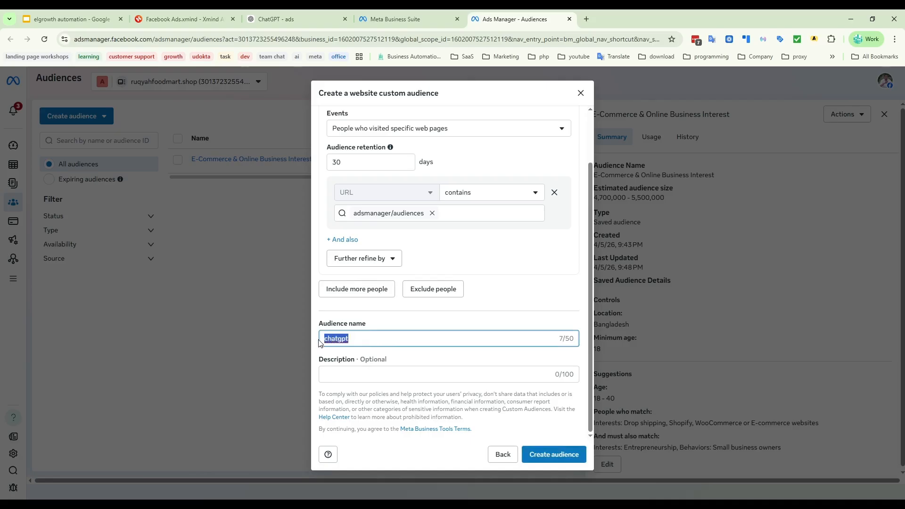
left_click(391, 339)
type("+admanger")
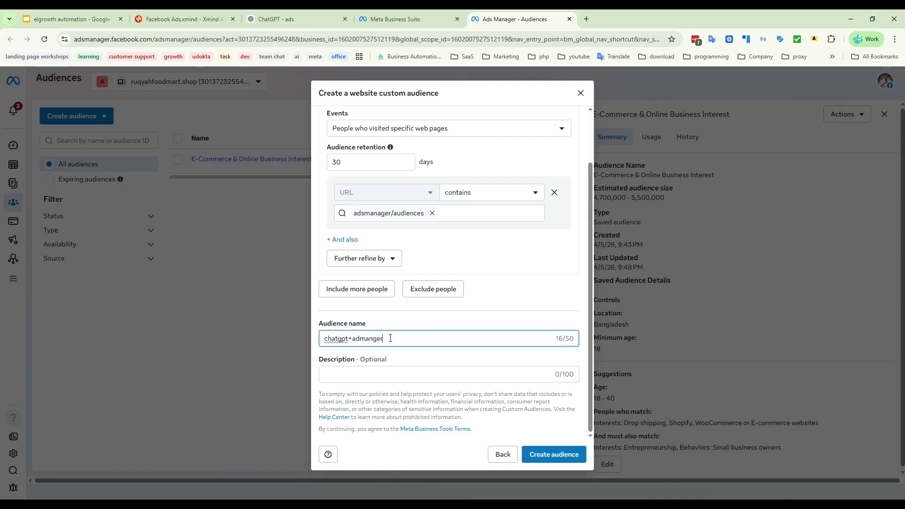
Create the website custom audience without a description and dismiss the suggested next steps
left_click(355, 373)
left_click(551, 455)
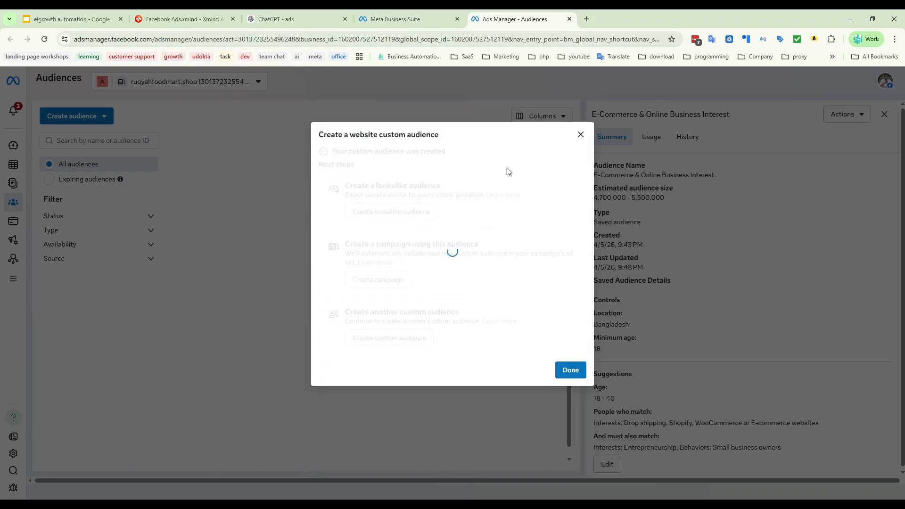
left_click(581, 135)
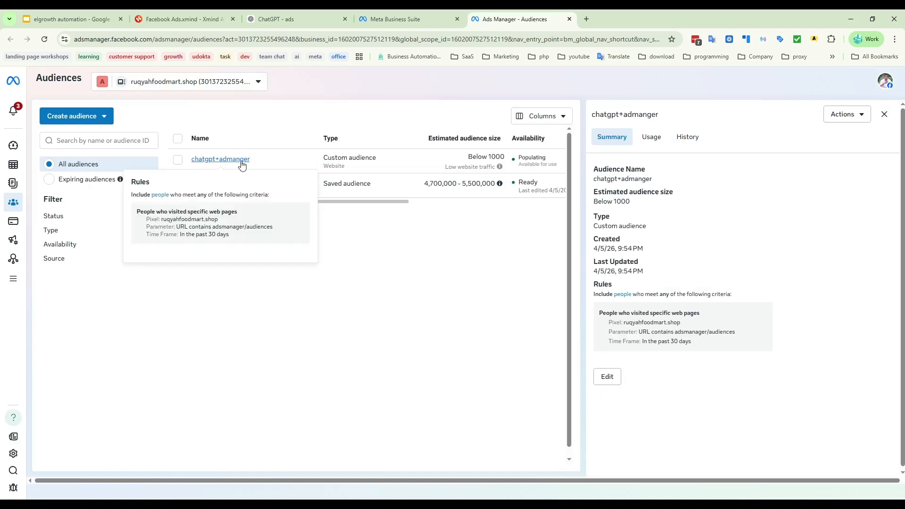
Examine the new custom audience's rules, availability and the remaining columns in the audience list
mouse_move(237, 168)
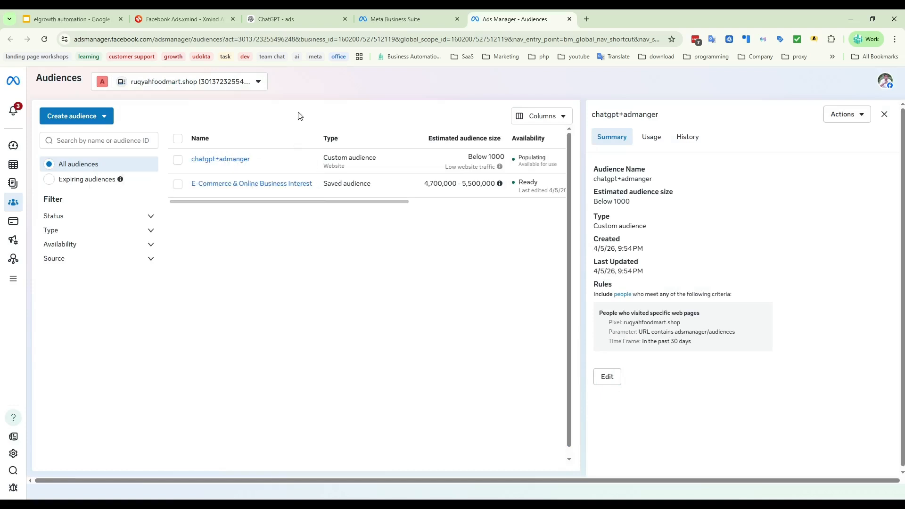
double_click(527, 157)
left_click_drag(396, 201, 461, 203)
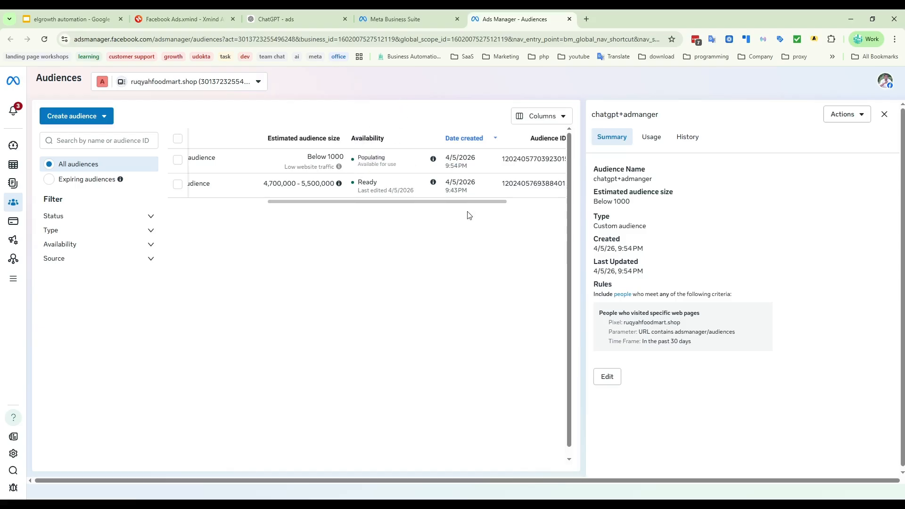
left_click_drag(465, 203, 172, 205)
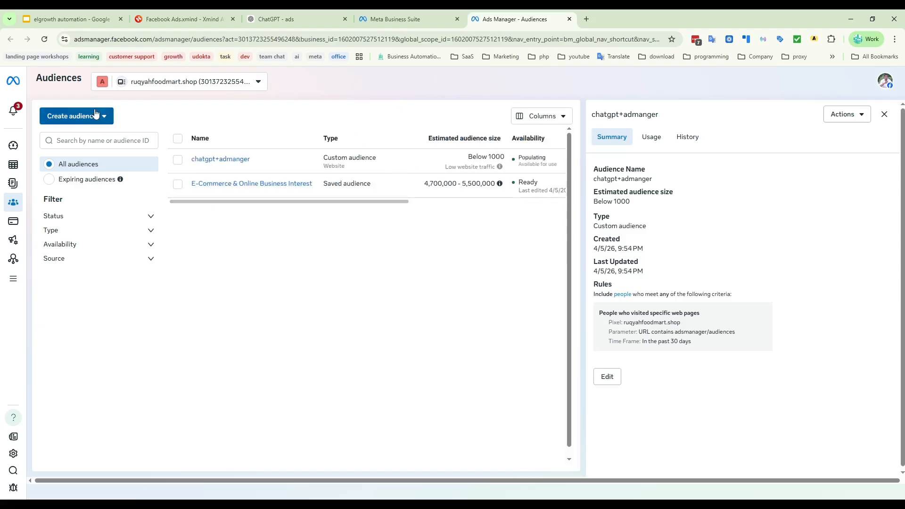
Start a new lookalike audience and look through the value-based and other lookalike sources
left_click(72, 116)
left_click(66, 158)
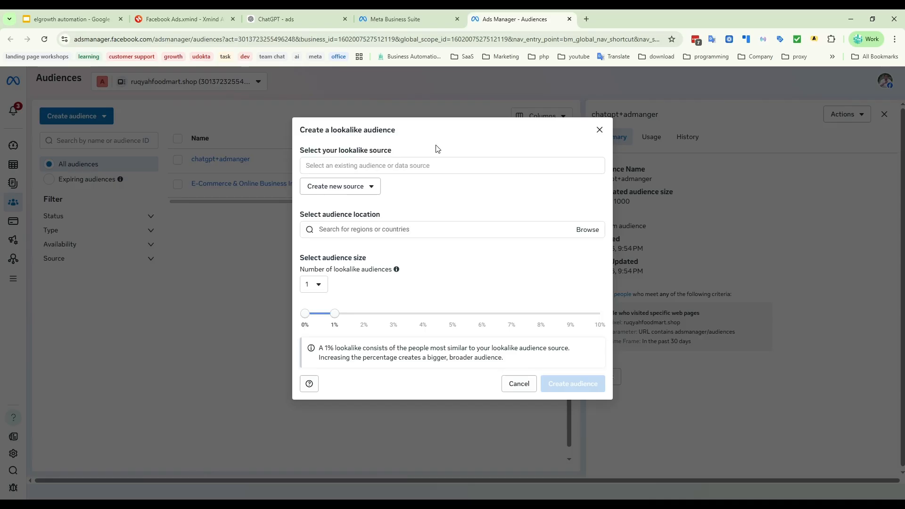
left_click(415, 159)
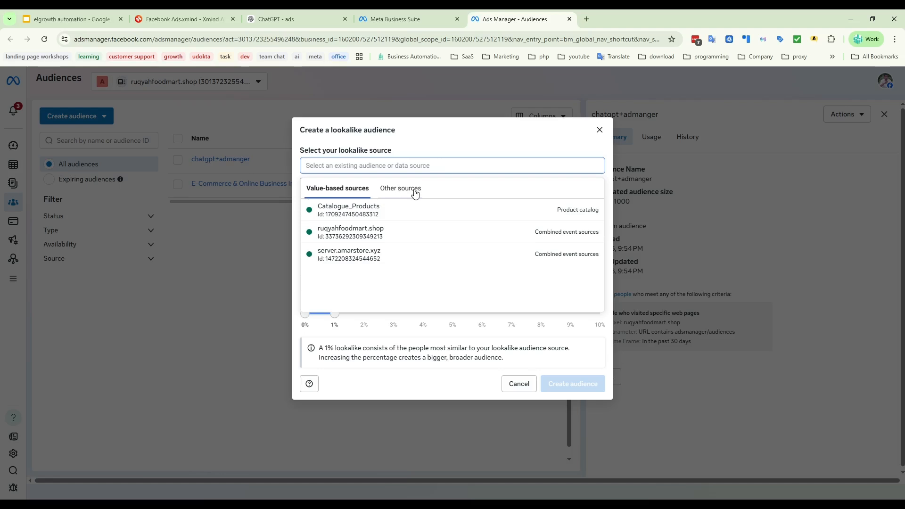
mouse_move(317, 240)
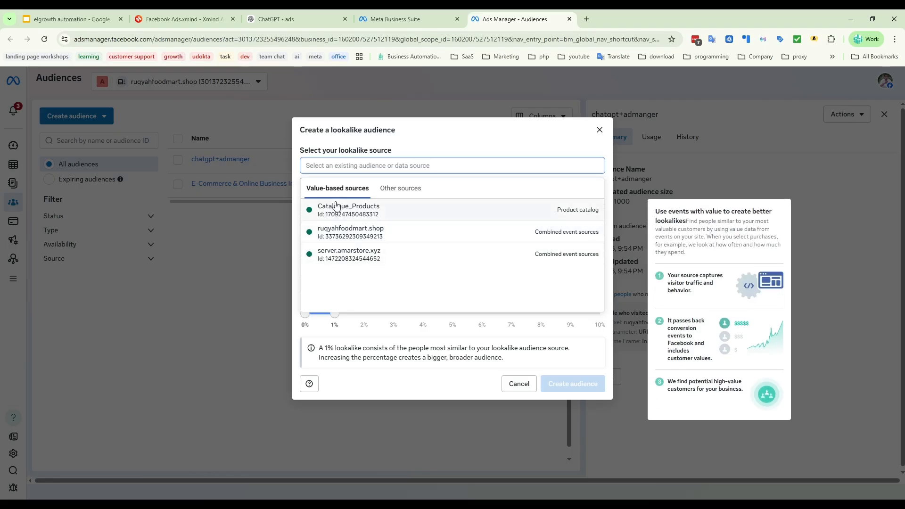
left_click(392, 191)
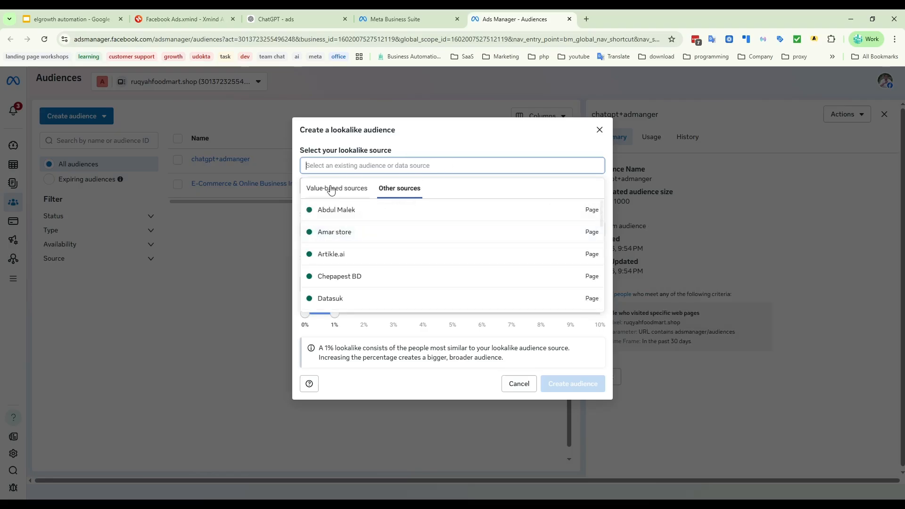
scroll(361, 271, "down", 6)
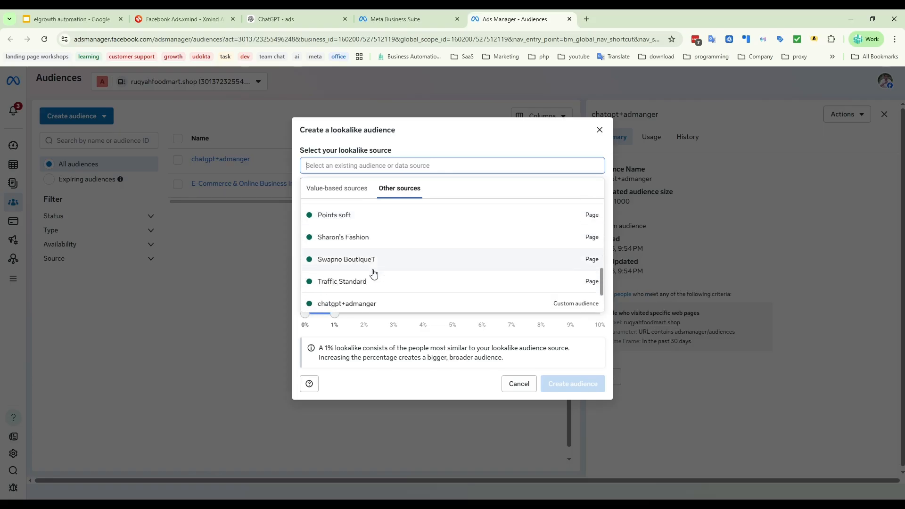
scroll(365, 269, "down", 2)
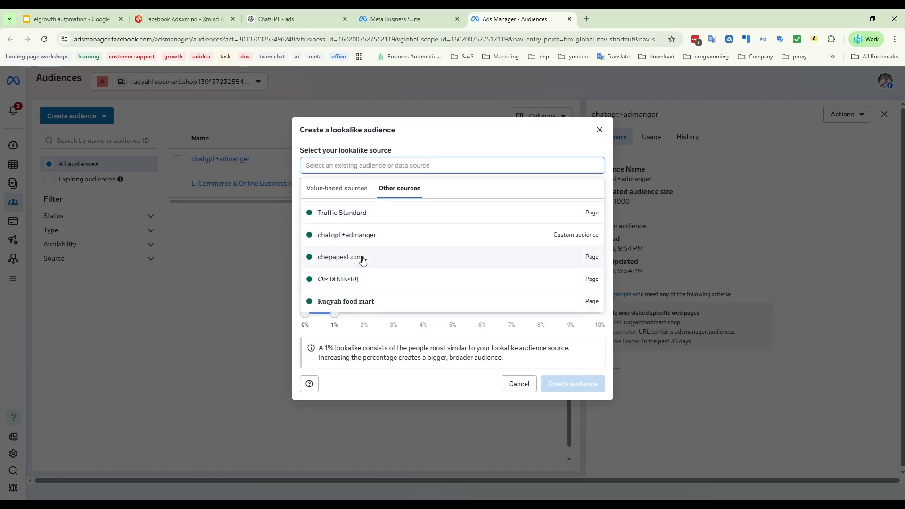
scroll(363, 270, "up", 3)
scroll(362, 274, "down", 3)
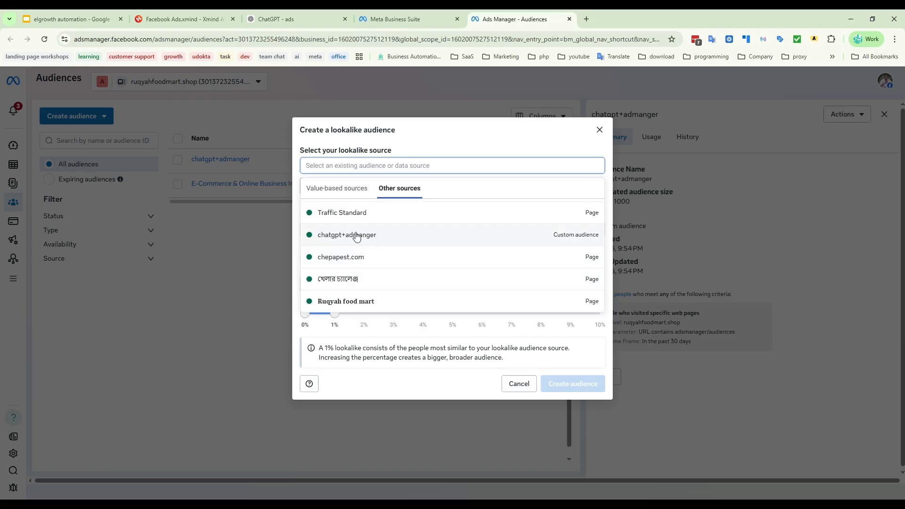
scroll(378, 236, "up", 5)
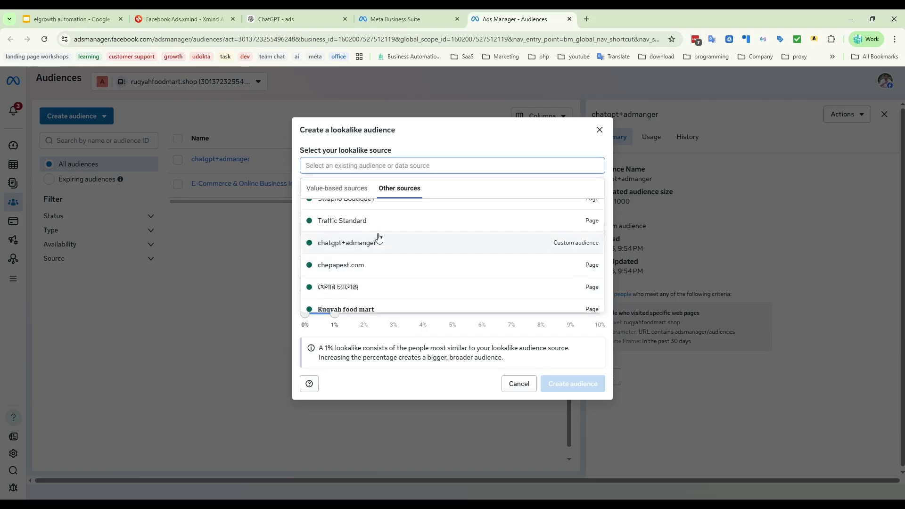
Choose the value-based source ruqyahfoodmart.shop as the lookalike source and look over its event and audience settings
left_click(331, 190)
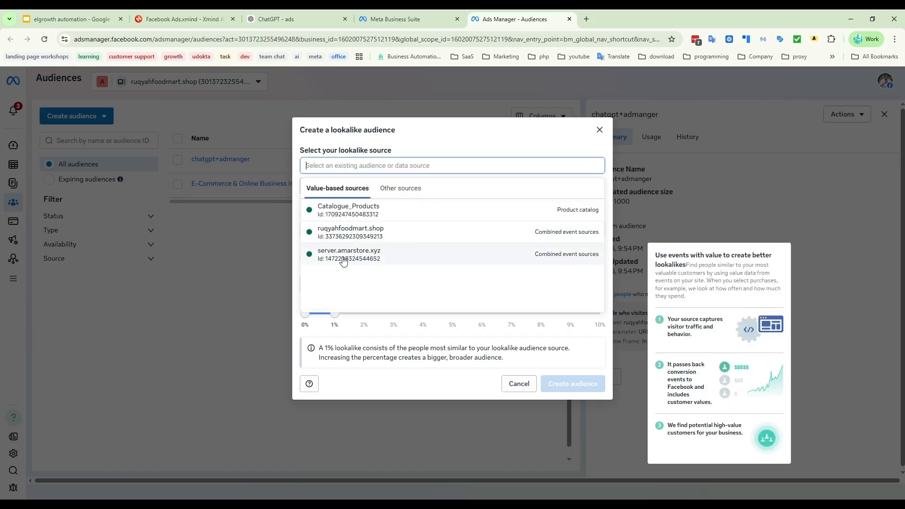
left_click(338, 234)
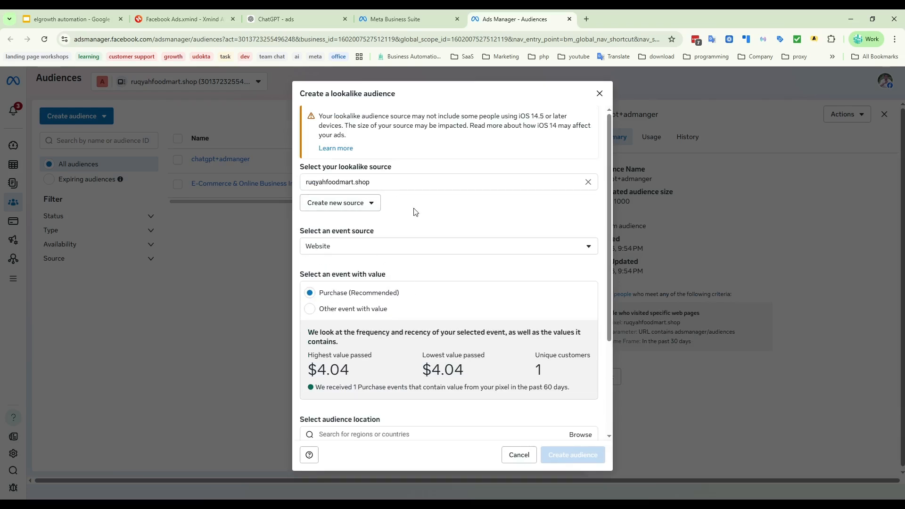
scroll(450, 206, "down", 2)
scroll(380, 202, "up", 1)
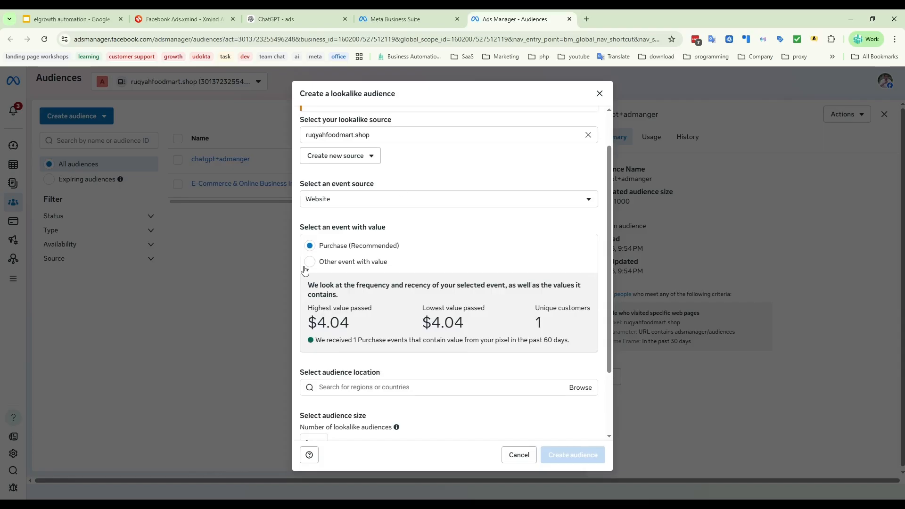
scroll(381, 321, "down", 2)
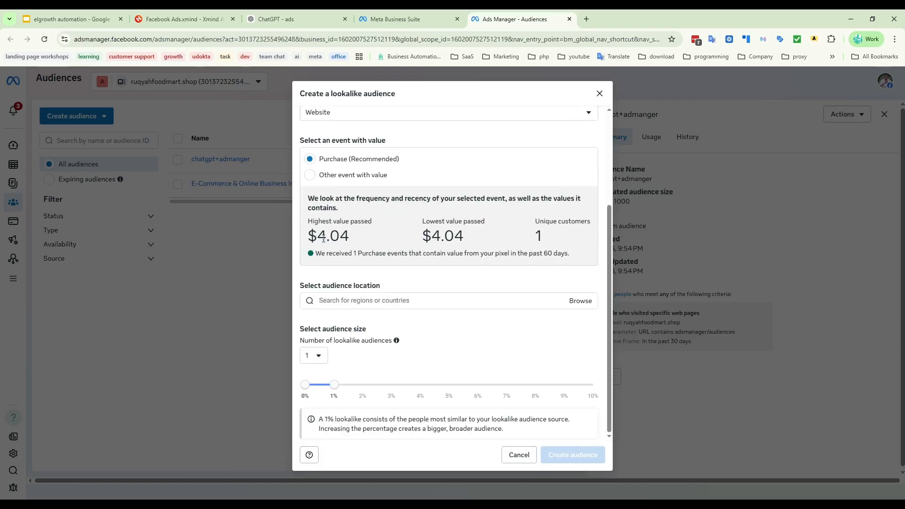
Examine the Purchase event's highest and lowest values, unique customers and events received from the pixel
left_click_drag(320, 237, 355, 241)
left_click(377, 241)
left_click_drag(317, 236, 375, 241)
left_click_drag(478, 243, 422, 238)
left_click(509, 232)
left_click_drag(565, 239, 516, 241)
left_click(499, 235)
left_click(493, 236)
left_click_drag(572, 256, 312, 251)
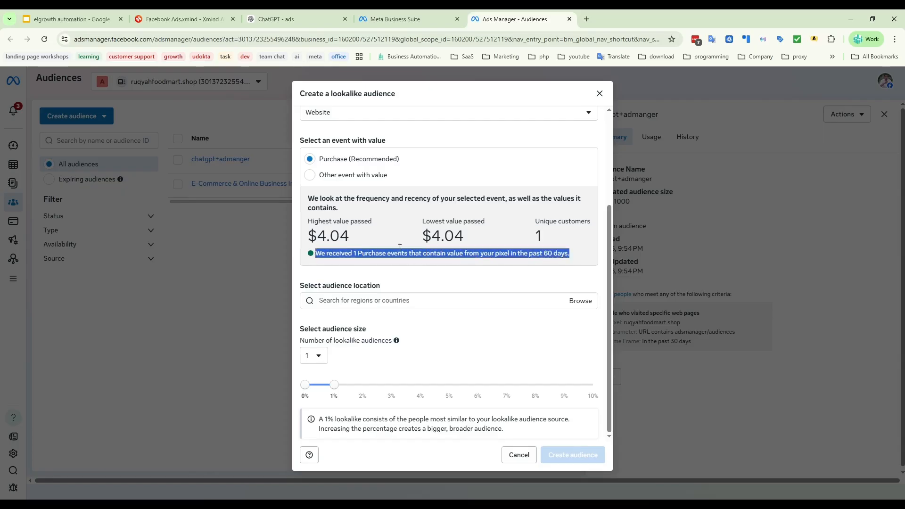
left_click(436, 251)
Set the lookalike audience location to Bangladesh, found among the Asian countries
left_click(376, 301)
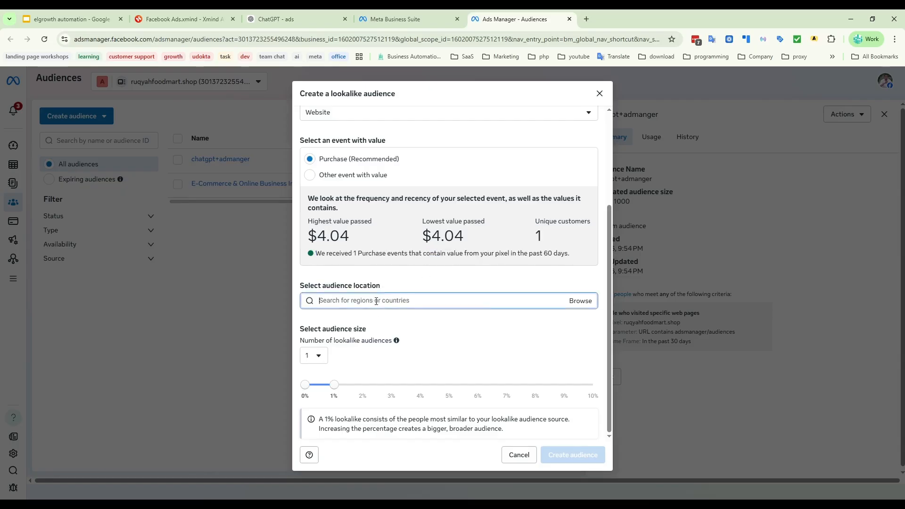
left_click(580, 307)
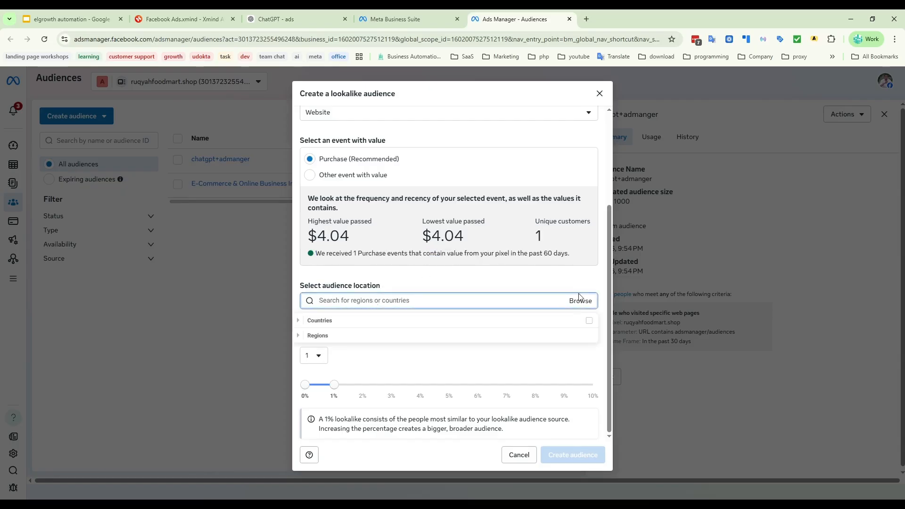
left_click(332, 324)
left_click(322, 351)
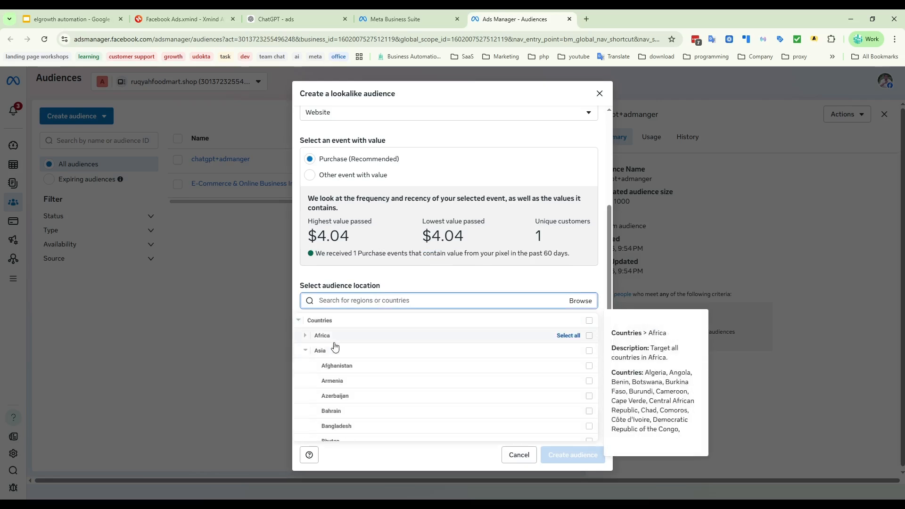
left_click(337, 396)
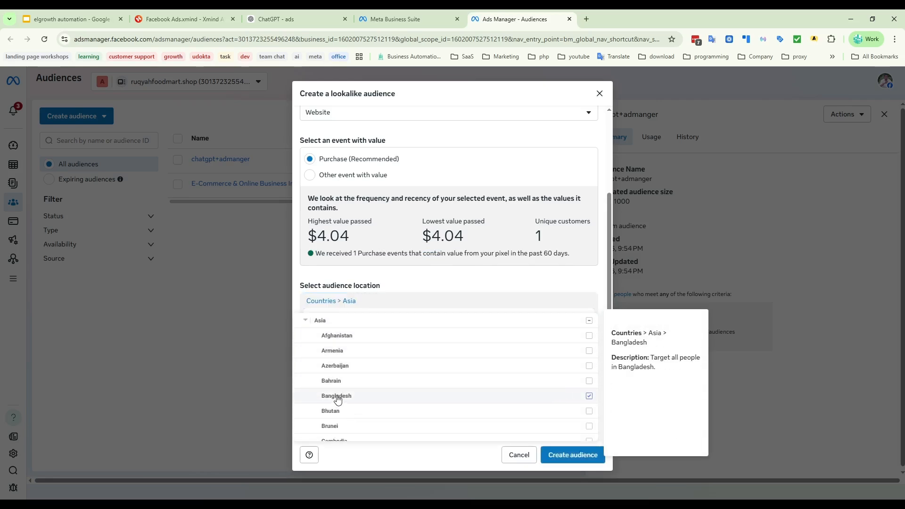
left_click(484, 278)
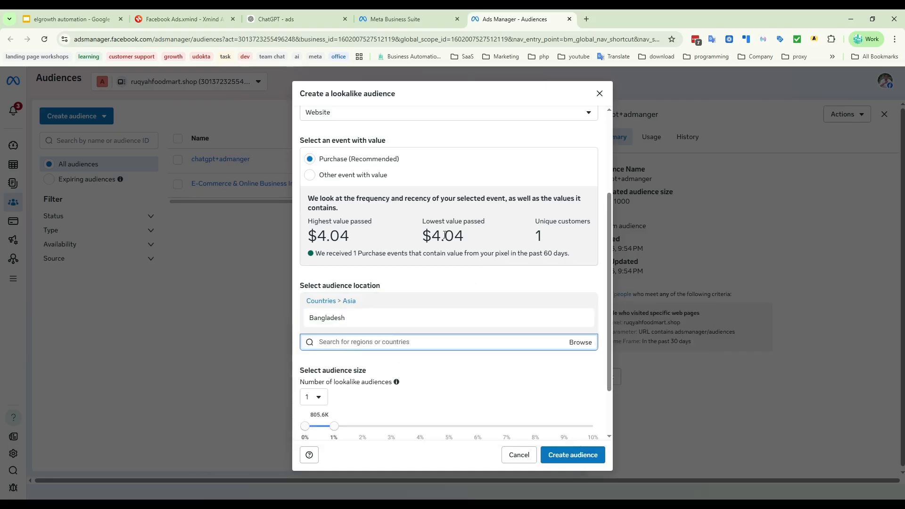
Try a 2% lookalike audience size and set it back to 1%
scroll(445, 235, "down", 3)
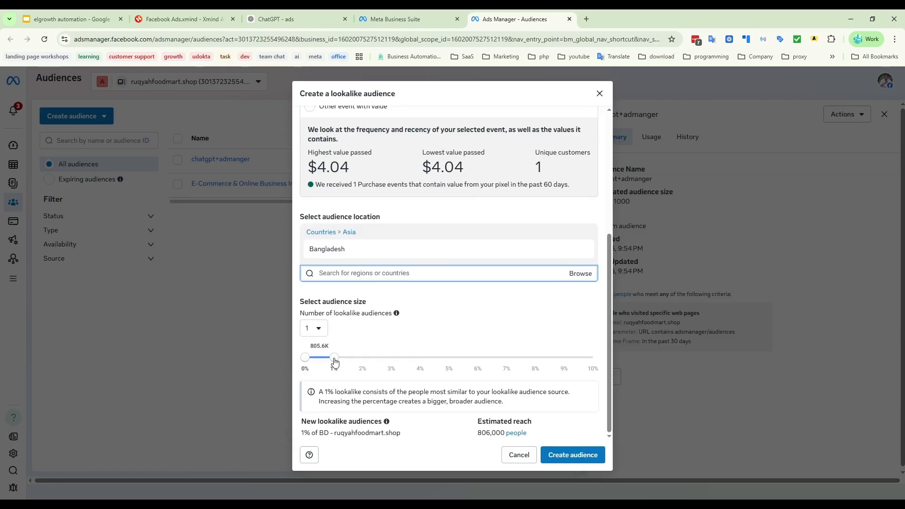
left_click_drag(334, 361, 384, 357)
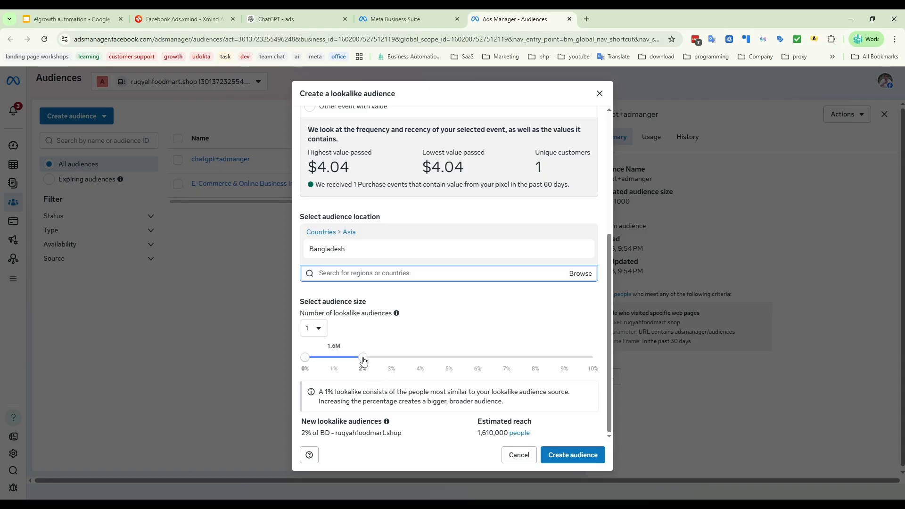
left_click_drag(363, 358, 337, 358)
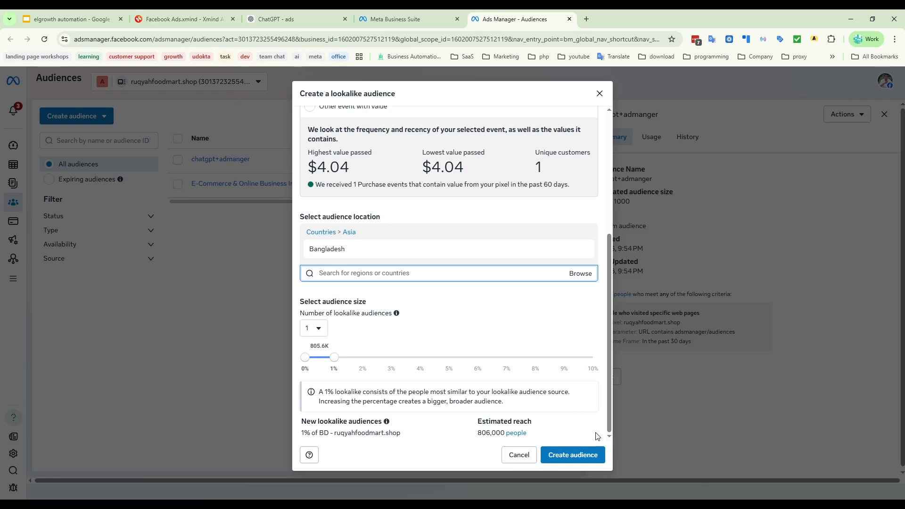
Try to create the lookalike audience from ruqyahfoodmart.shop and read the requirements for its source and location
left_click(582, 459)
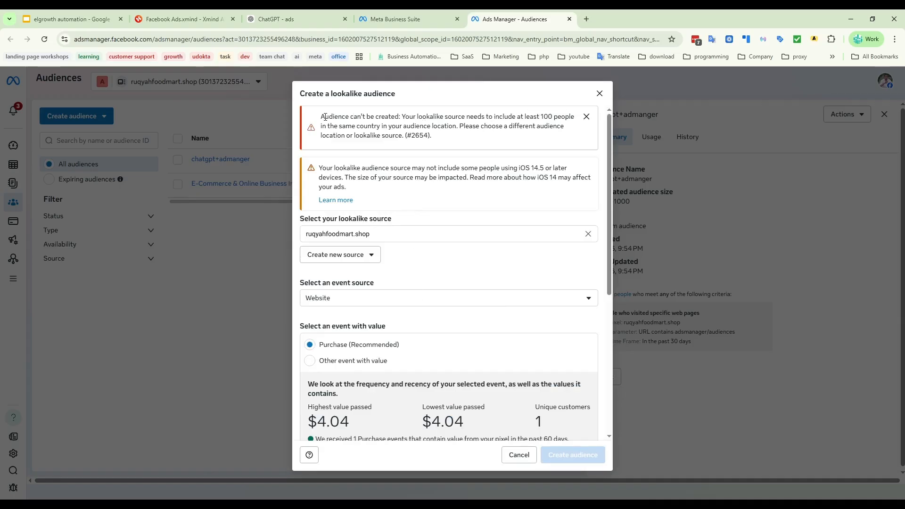
left_click_drag(332, 117, 408, 118)
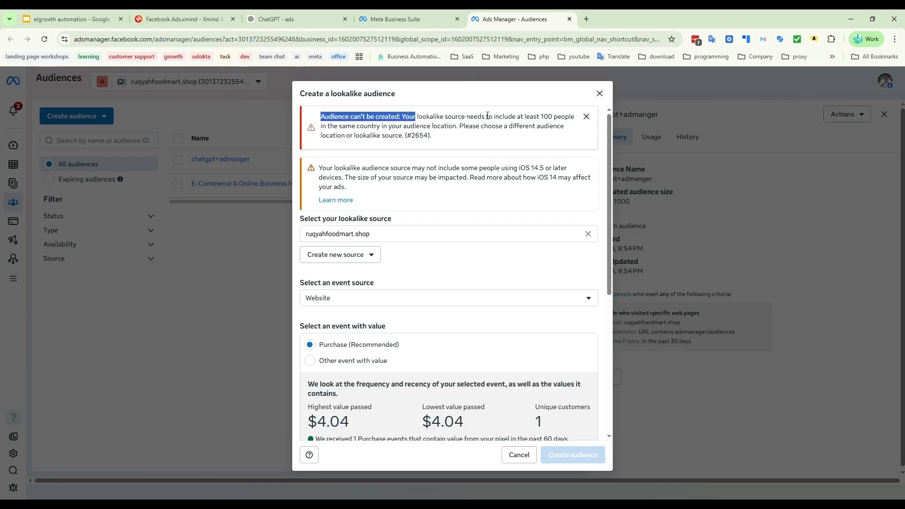
left_click_drag(574, 117, 513, 113)
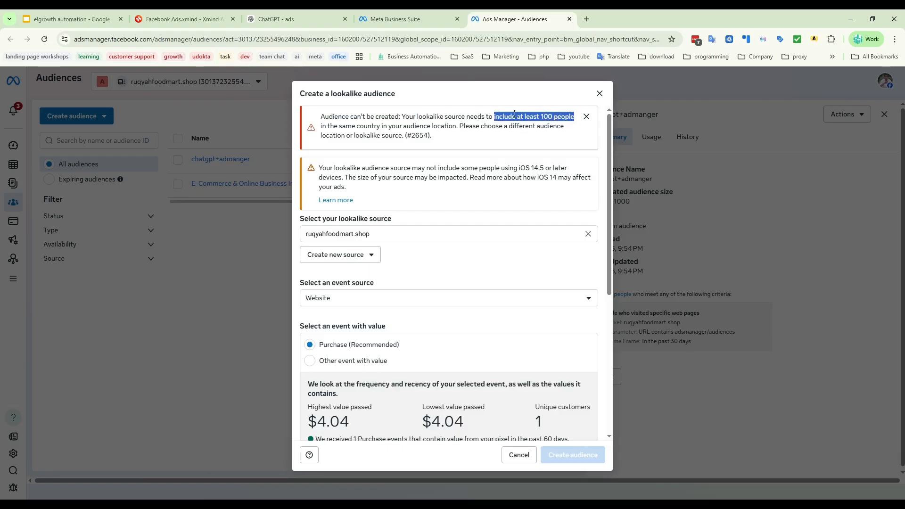
left_click_drag(567, 128, 444, 129)
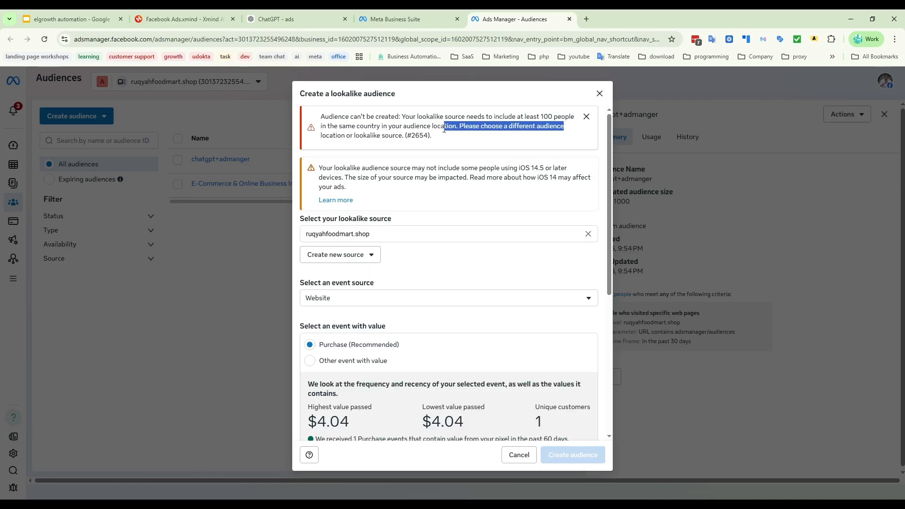
mouse_move(321, 116)
left_mouse_down()
mouse_move(456, 128)
mouse_move(443, 139)
mouse_move(314, 125)
left_mouse_up()
left_click(460, 137)
Check the number of Purchase events received from the pixel against the lookalike source requirement
scroll(460, 324, "down", 3)
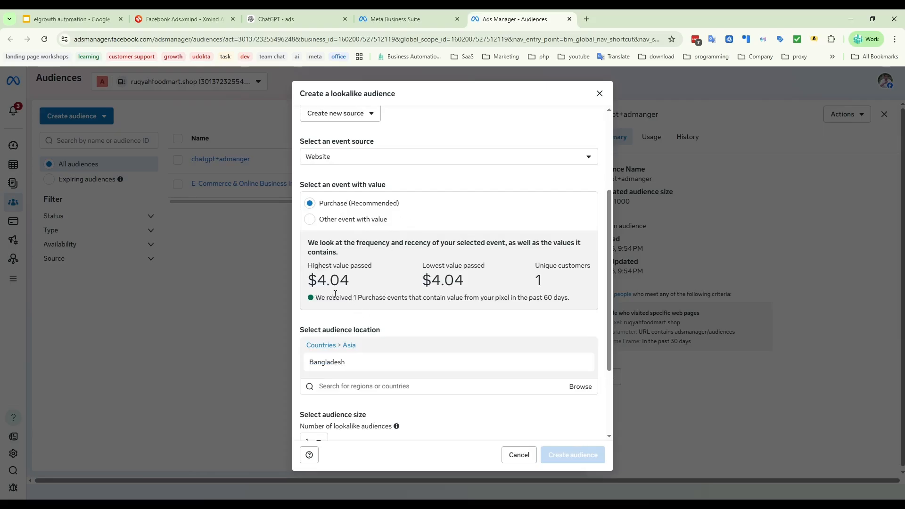
left_click_drag(335, 297, 418, 299)
left_click_drag(576, 301, 329, 297)
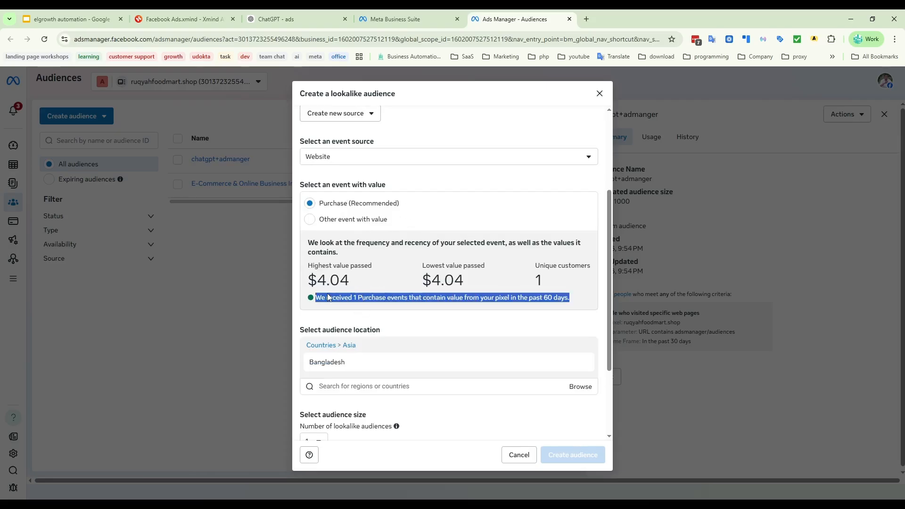
left_click(399, 219)
scroll(399, 187, "up", 3)
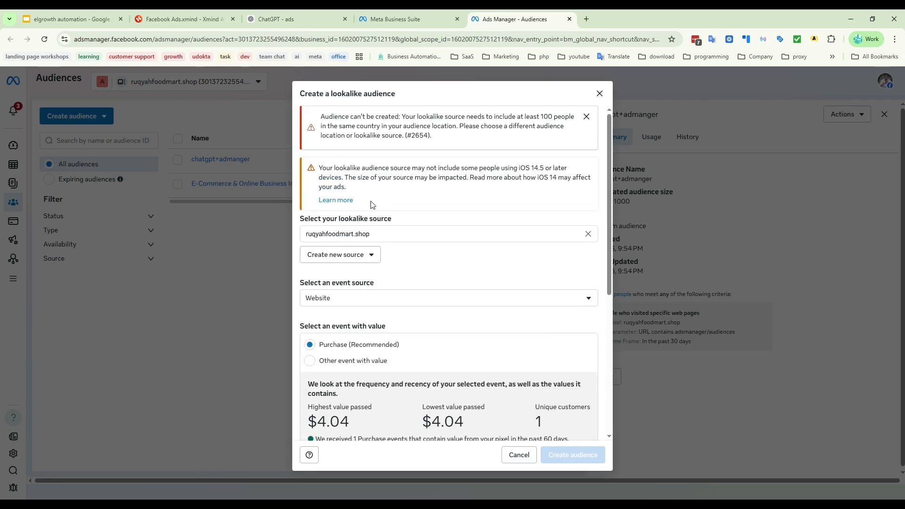
Replace the lookalike source with the custom audience chatgpt+admanger from the other sources
left_click(398, 232)
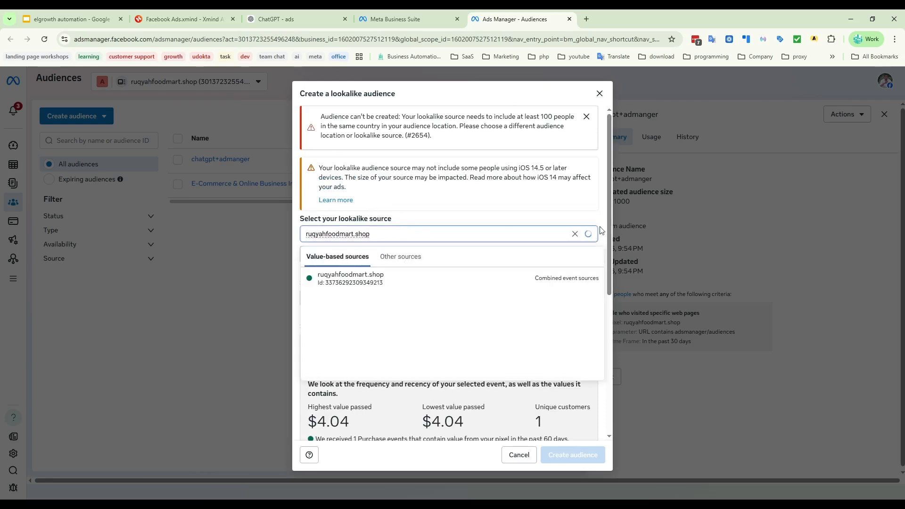
left_click(406, 257)
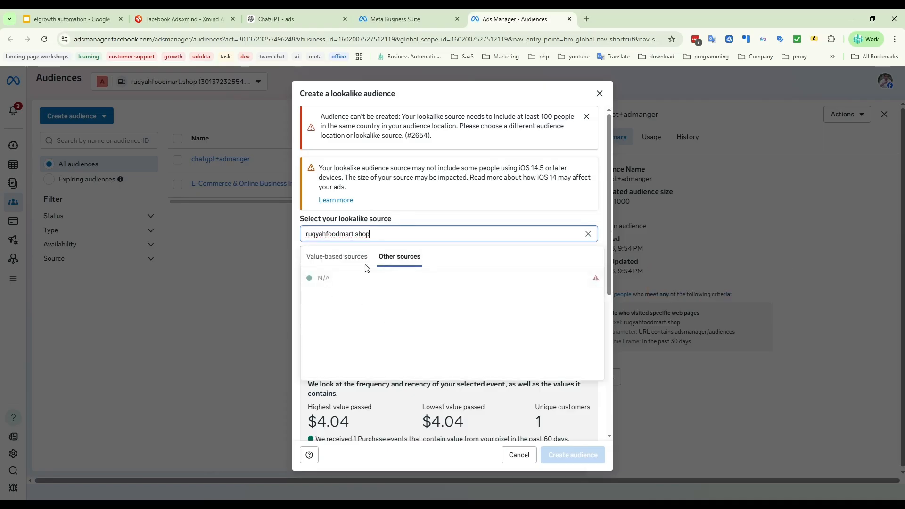
left_click(386, 233)
key("BackSpace")
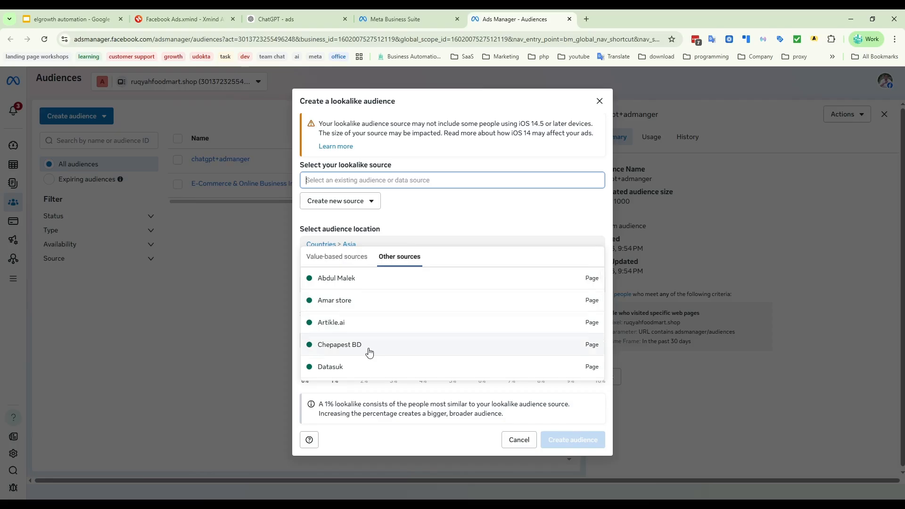
scroll(370, 353, "down", 1)
scroll(392, 344, "down", 2)
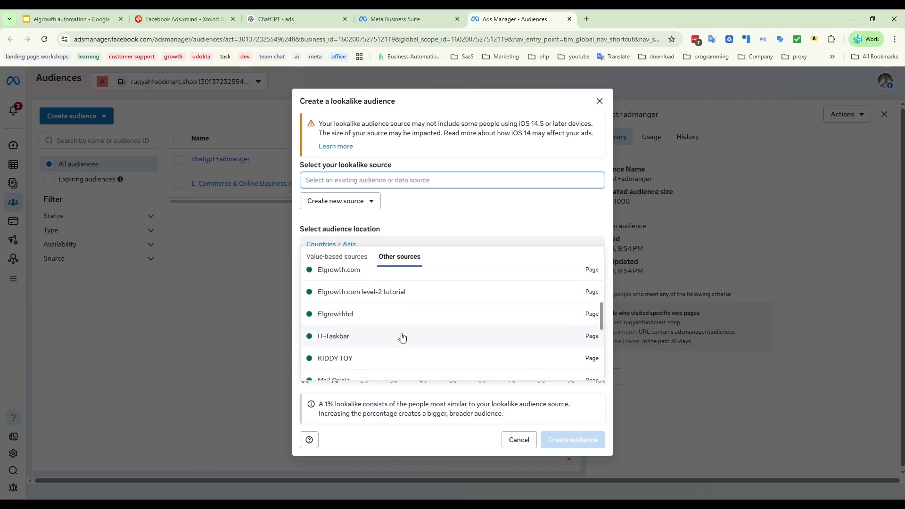
scroll(406, 346, "down", 3)
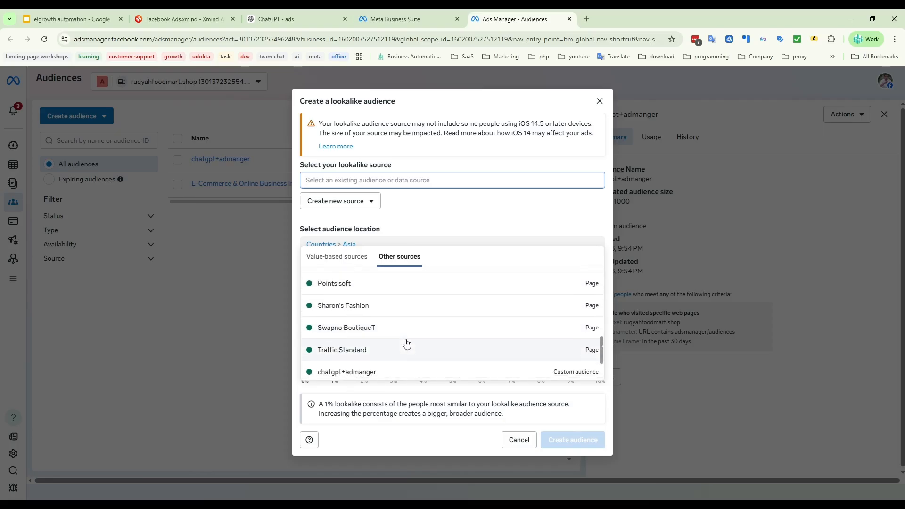
scroll(419, 359, "down", 1)
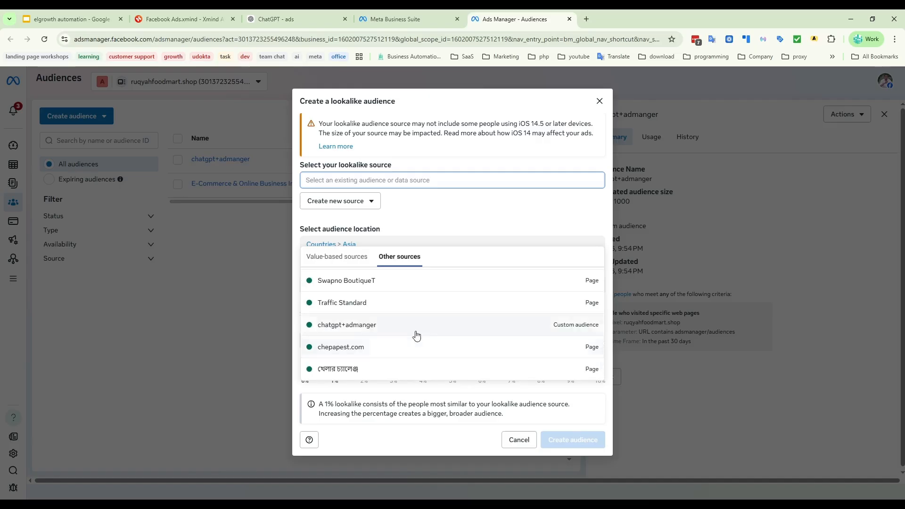
left_click(335, 326)
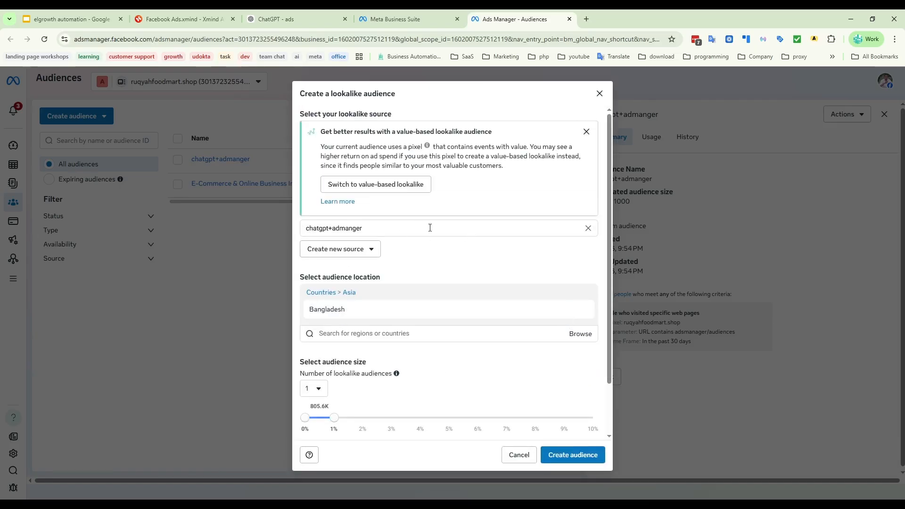
Create the 1% Bangladesh lookalike audience from chatgpt+admanger and check its source and rule against the other listed audiences
scroll(443, 257, "down", 2)
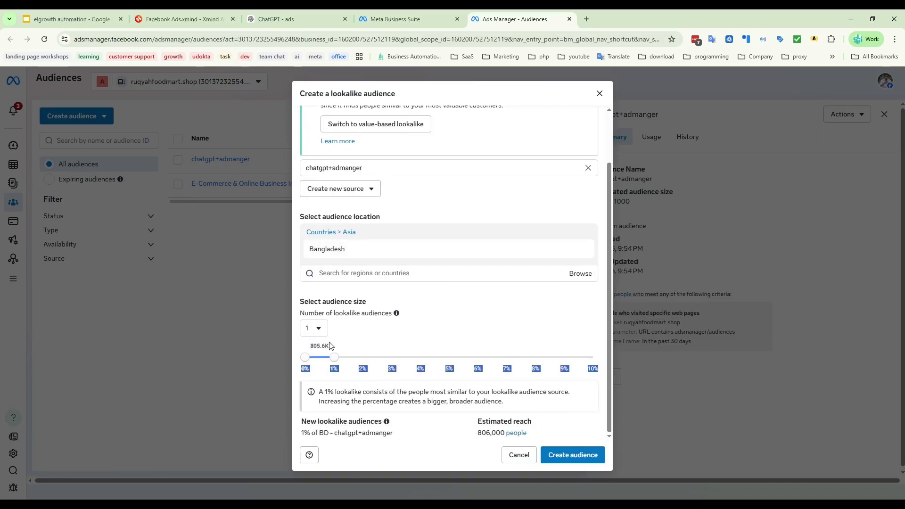
left_click(580, 454)
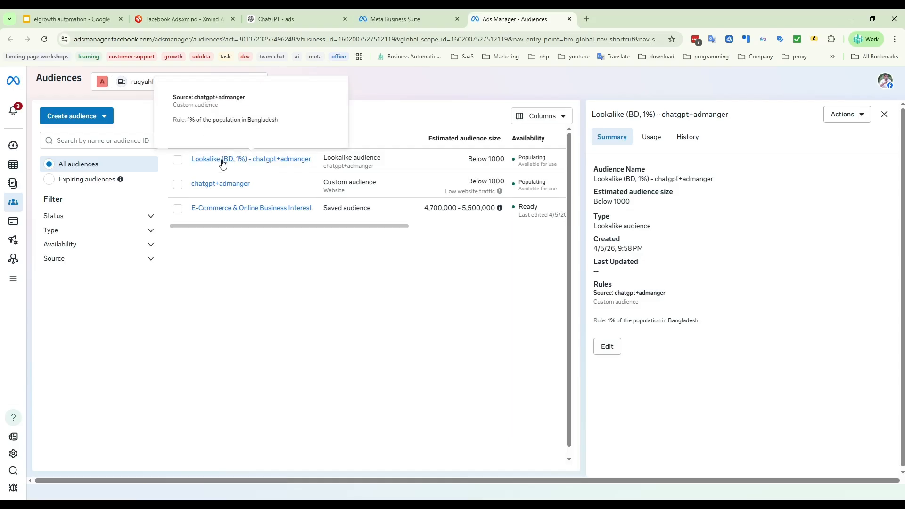
mouse_move(242, 208)
mouse_move(226, 187)
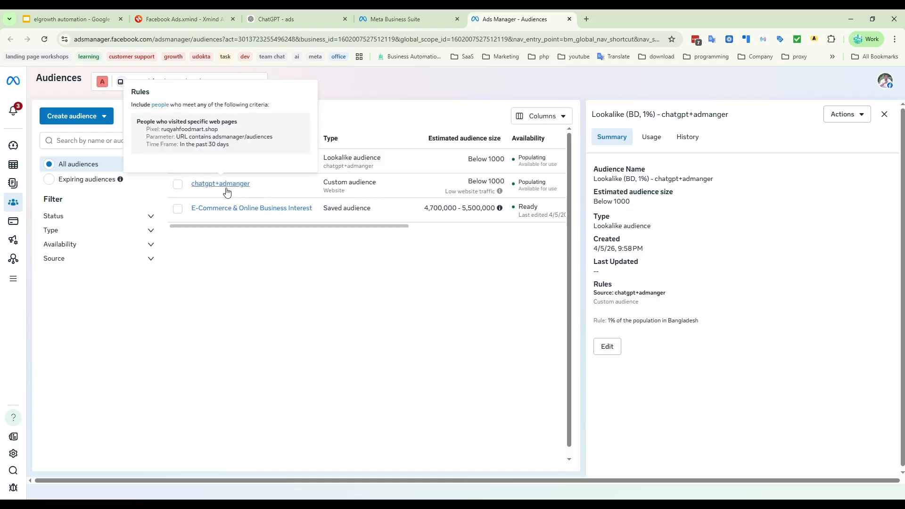
left_click_drag(268, 191, 249, 186)
left_click(255, 190)
left_click(254, 188)
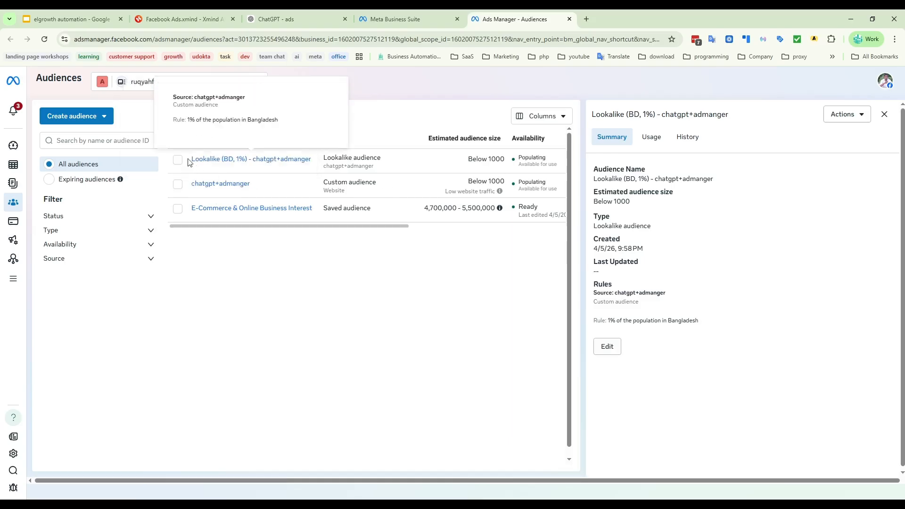
left_click_drag(193, 161, 249, 159)
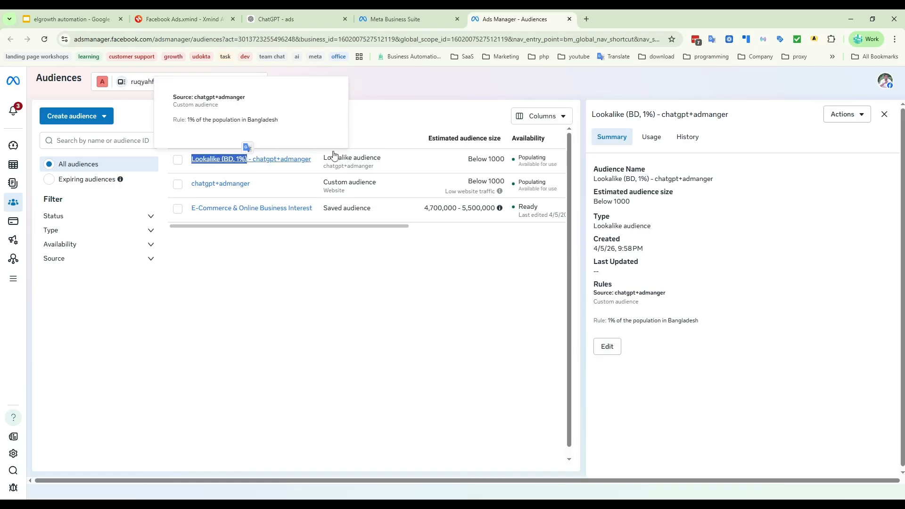
left_click(418, 113)
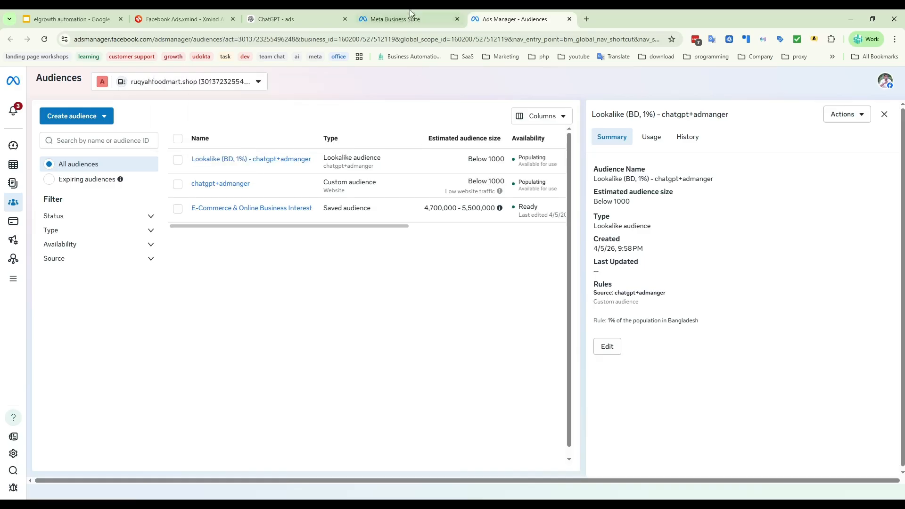
Open the Campaigns page of the ad account in a new browser tab
mouse_move(20, 173)
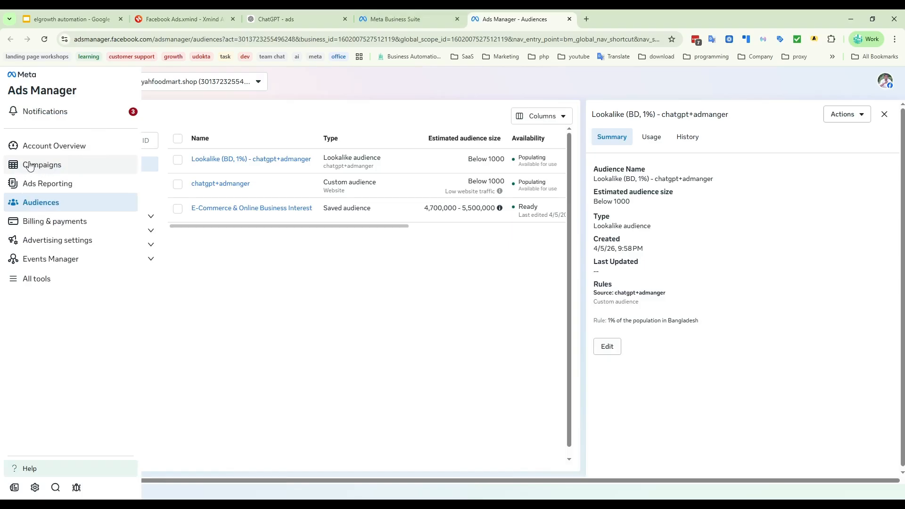
middle_click(61, 182)
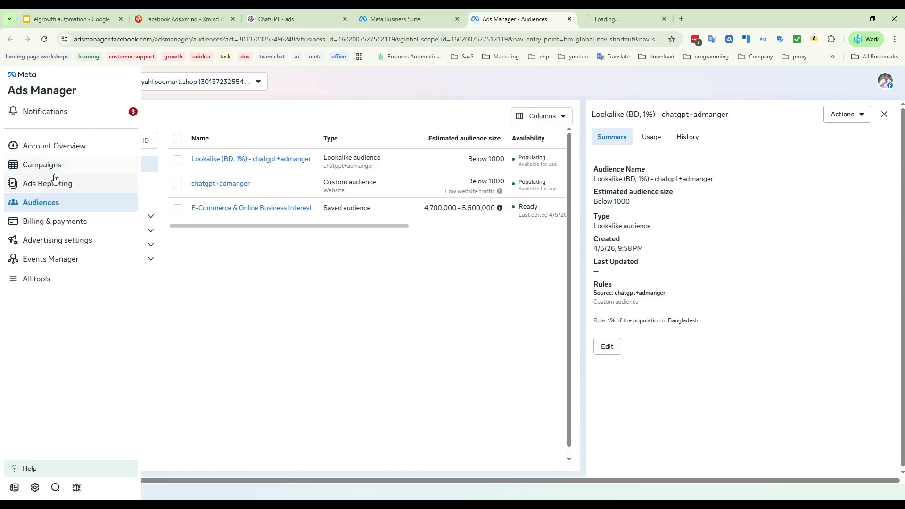
left_click(623, 20)
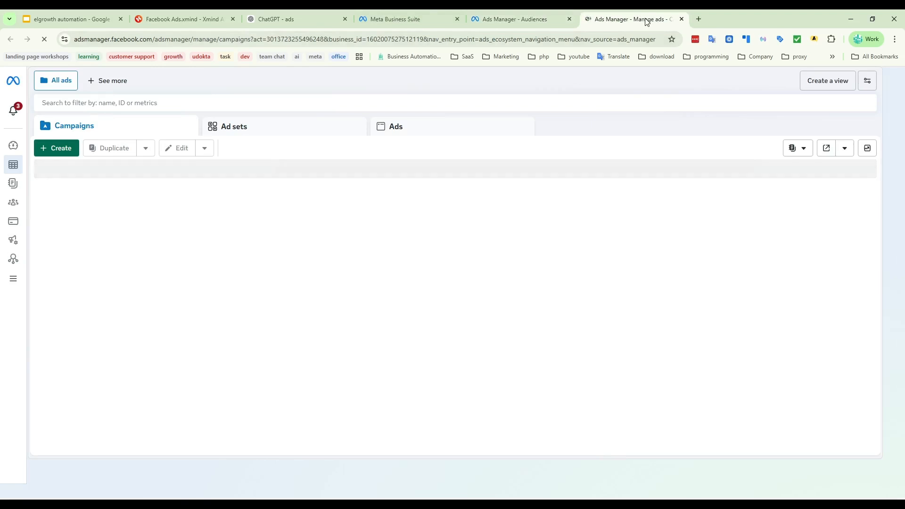
Switch to the Xmind mind map and review the Class 6 audience topics around Website visitor audience
left_click(160, 24)
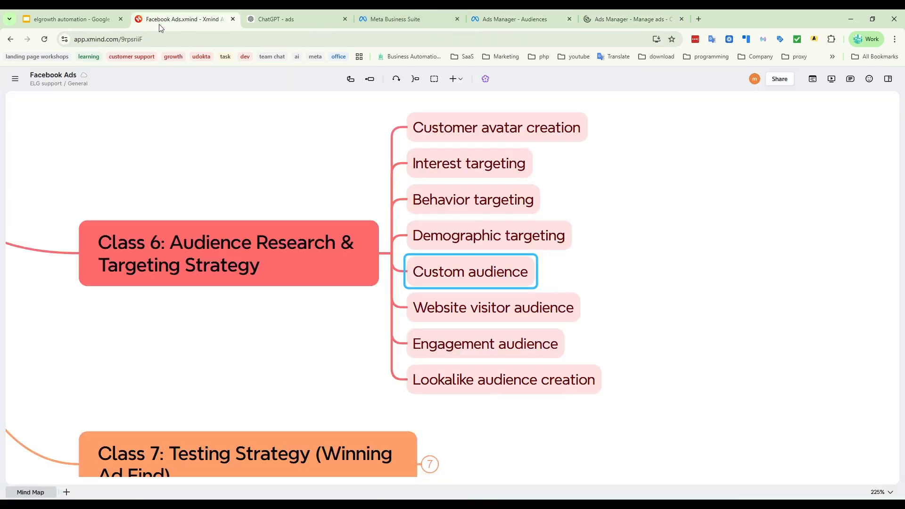
left_click(446, 310)
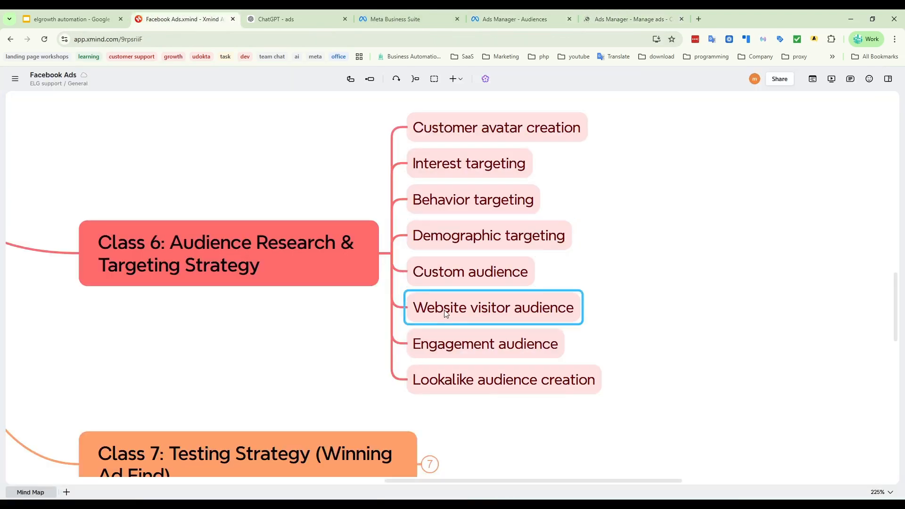
left_click(617, 297)
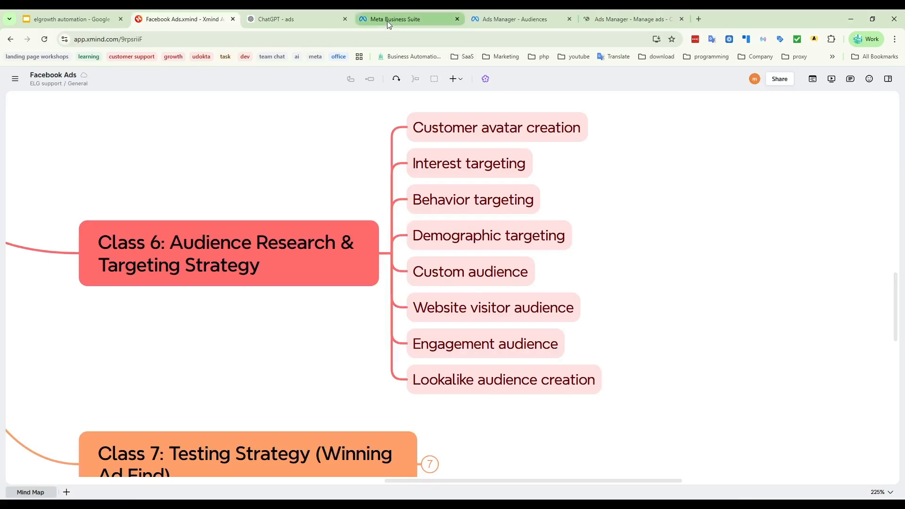
Return to the Audiences page and view the lookalike audience's editable name and description without changing them
left_click(503, 24)
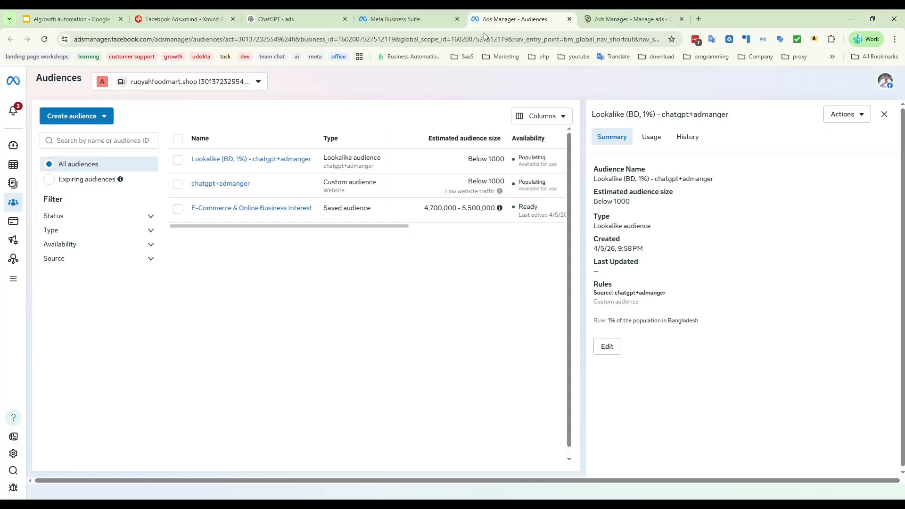
mouse_move(210, 212)
mouse_move(218, 185)
left_click(618, 345)
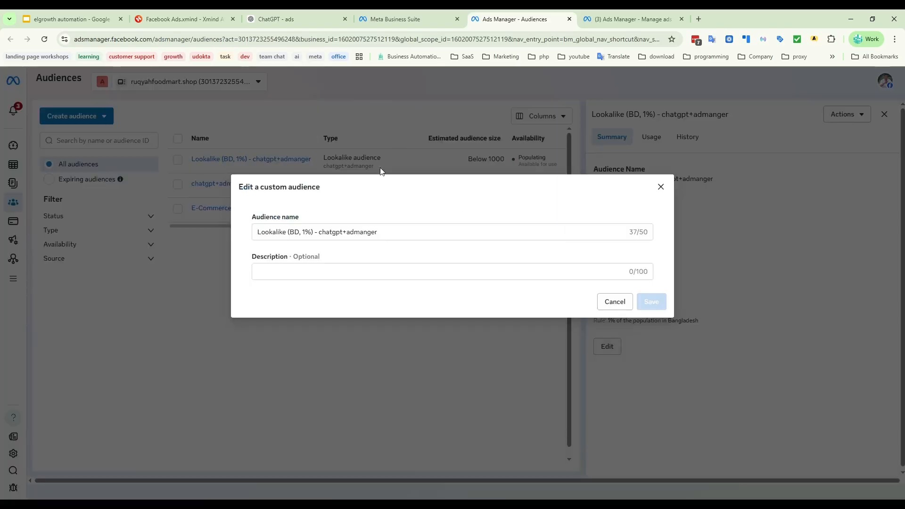
left_click(660, 187)
Start a custom audience with Facebook Page as its source and choose the event People who currently like or follow your Page
left_click(73, 117)
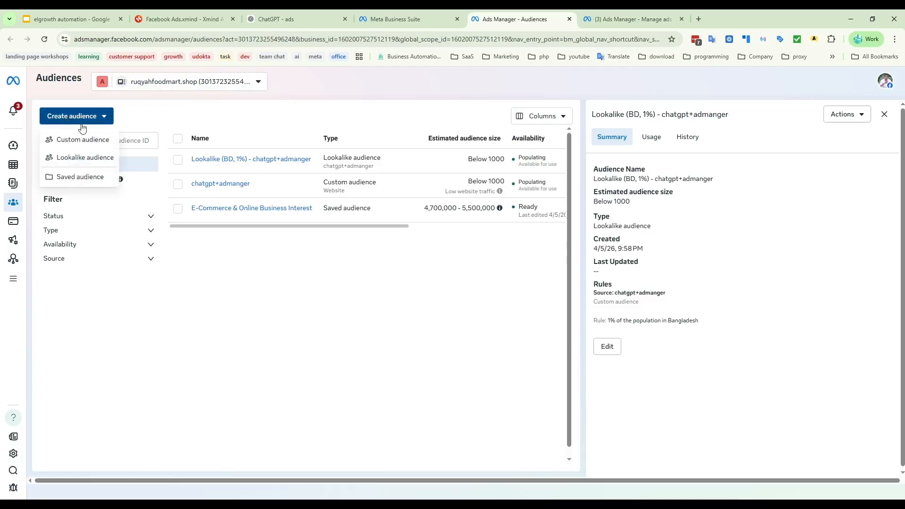
left_click(75, 141)
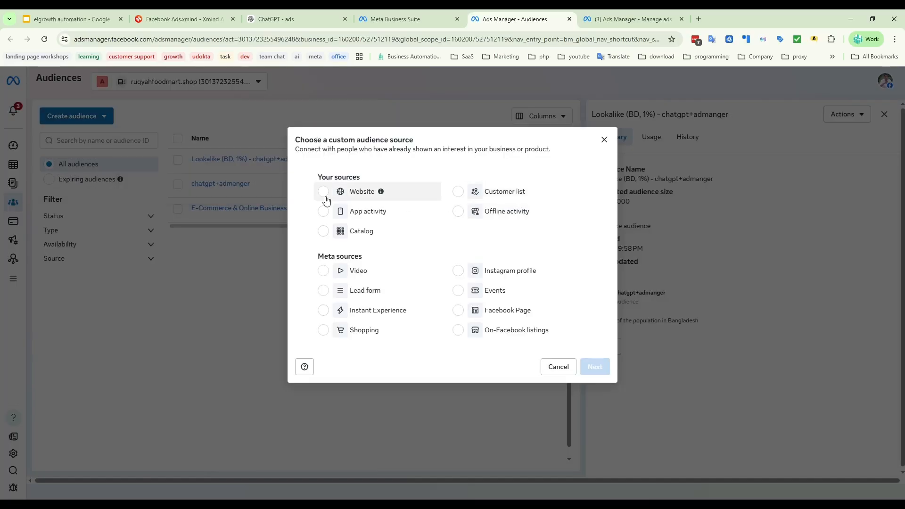
left_click(324, 272)
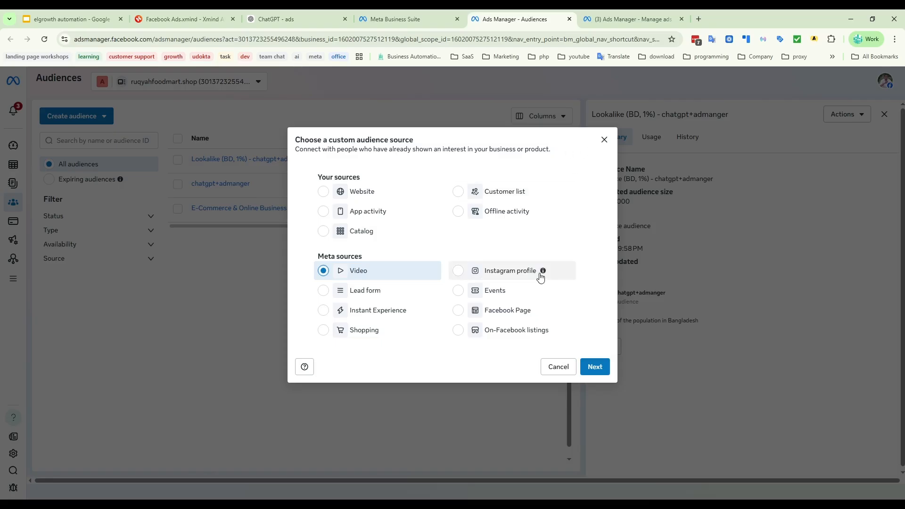
left_click(511, 311)
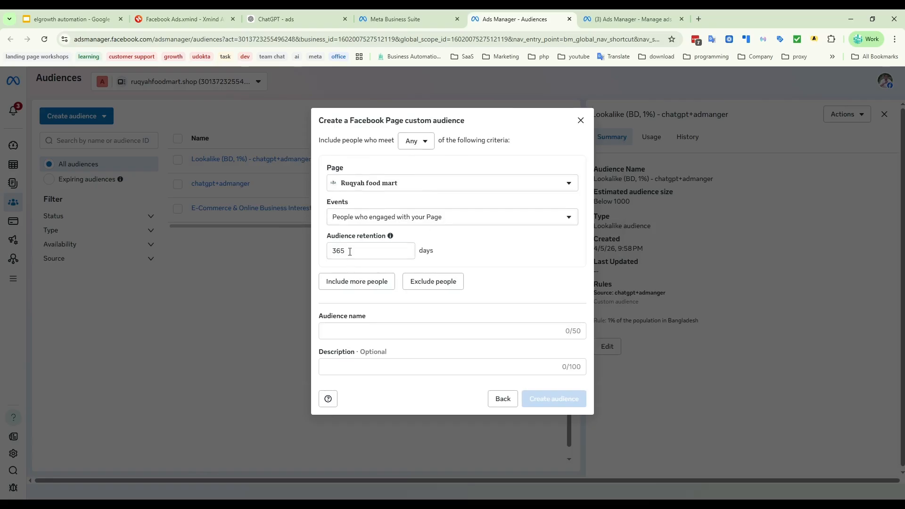
left_click(443, 218)
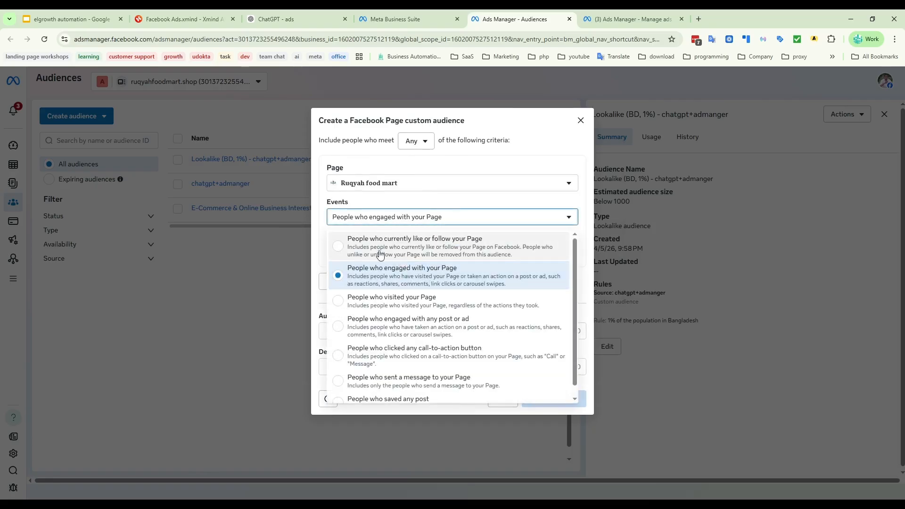
left_click(480, 252)
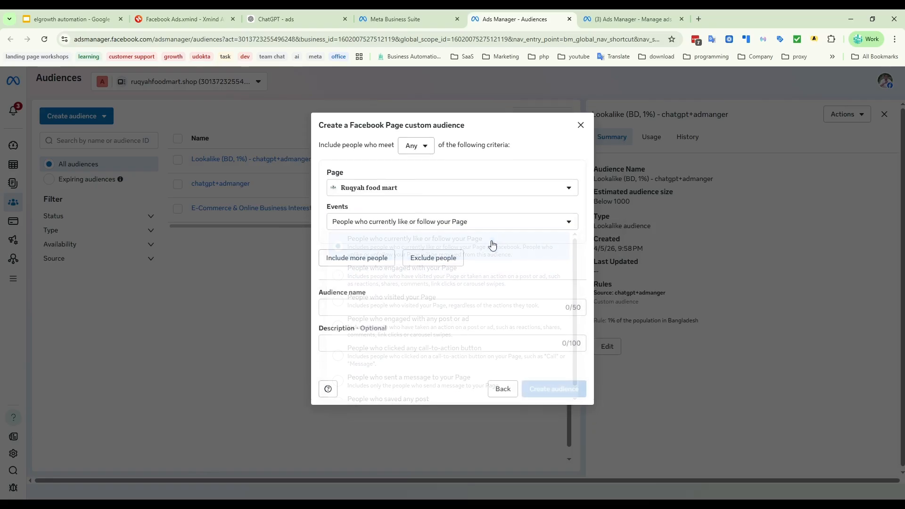
Examine the available events and Pages for the Facebook Page custom audience, and discard it without creating it
left_click(433, 220)
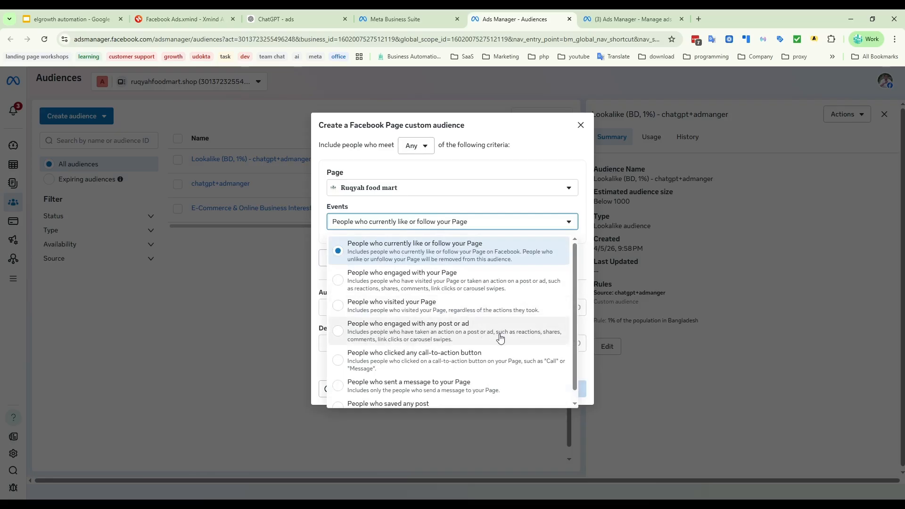
scroll(500, 338, "down", 1)
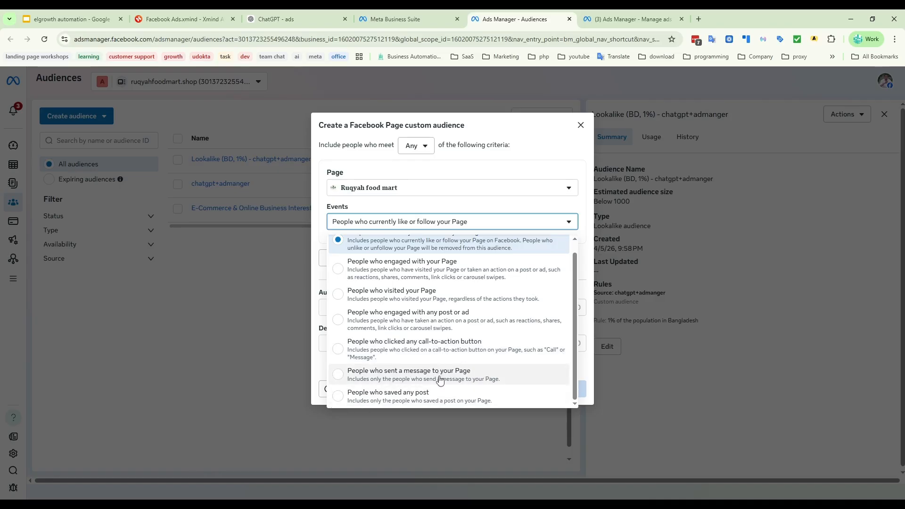
left_click(421, 206)
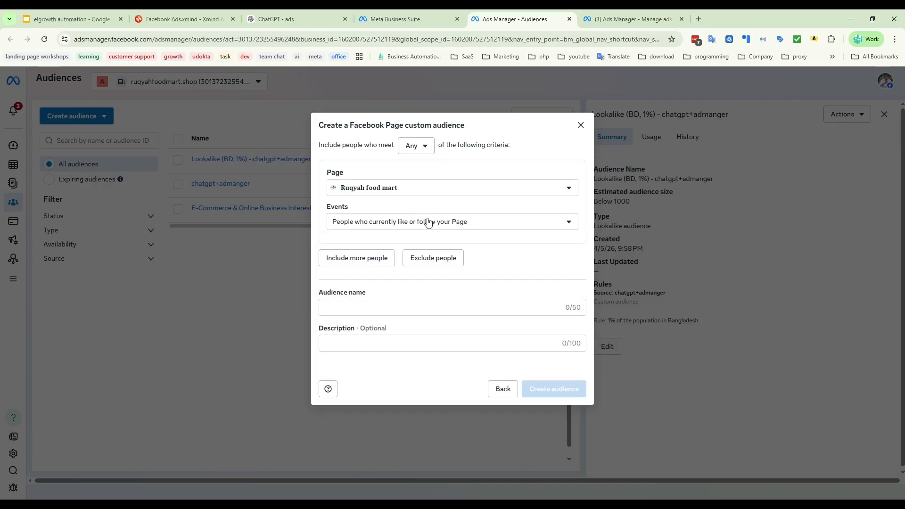
left_click(426, 188)
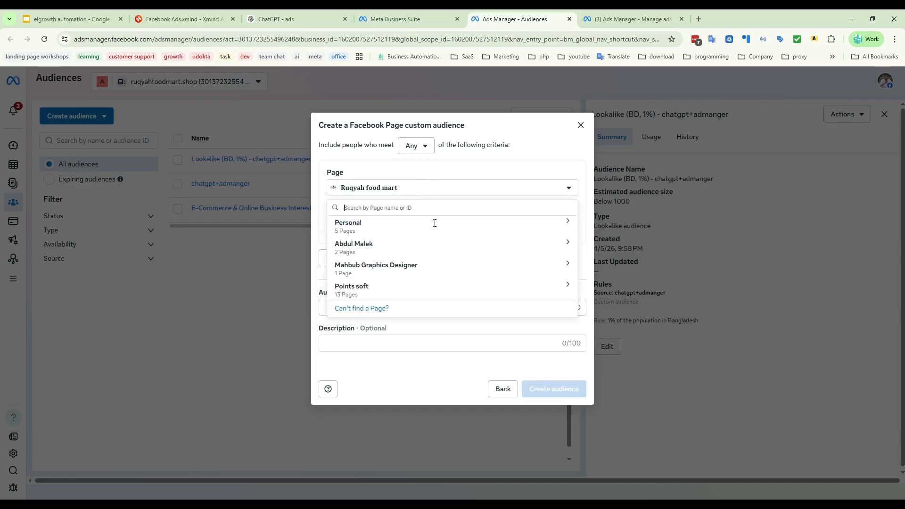
left_click(390, 170)
left_click(394, 225)
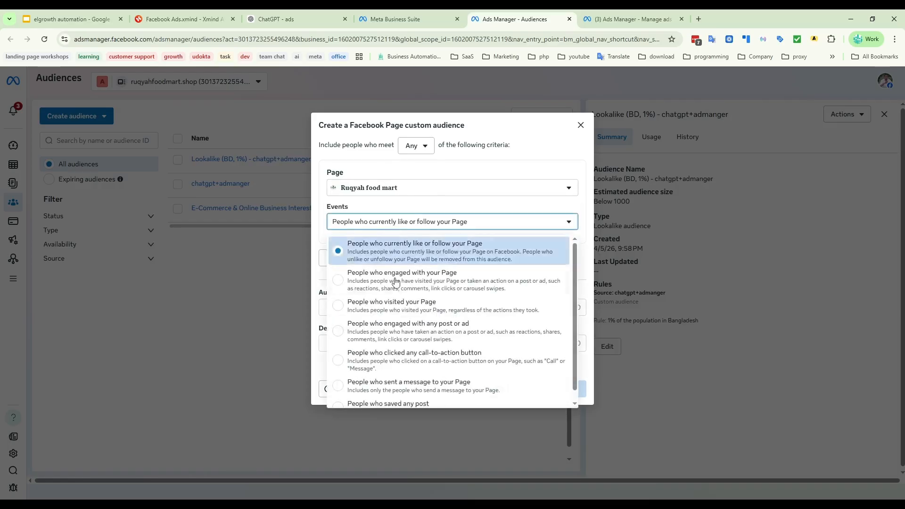
left_click(404, 188)
key("Escape")
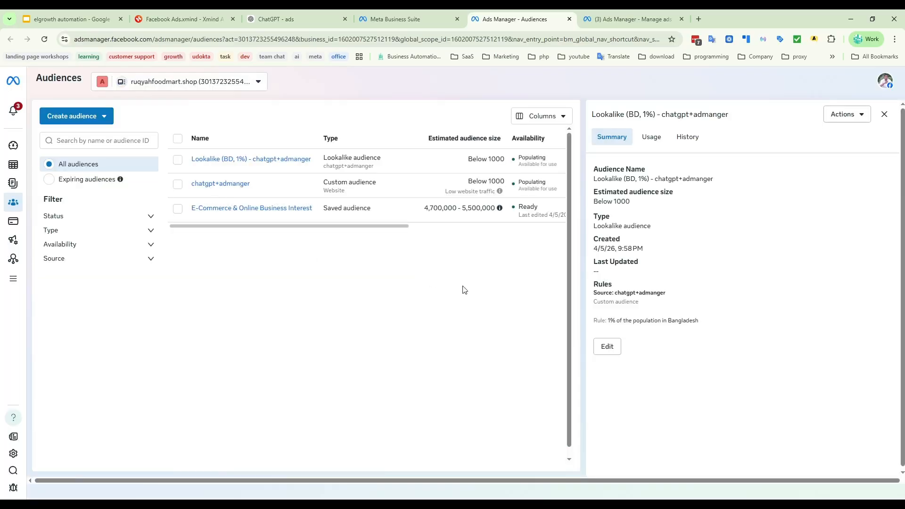
Start a custom audience with Video as its source, read the engagement types it offers, and discard it
left_click(106, 116)
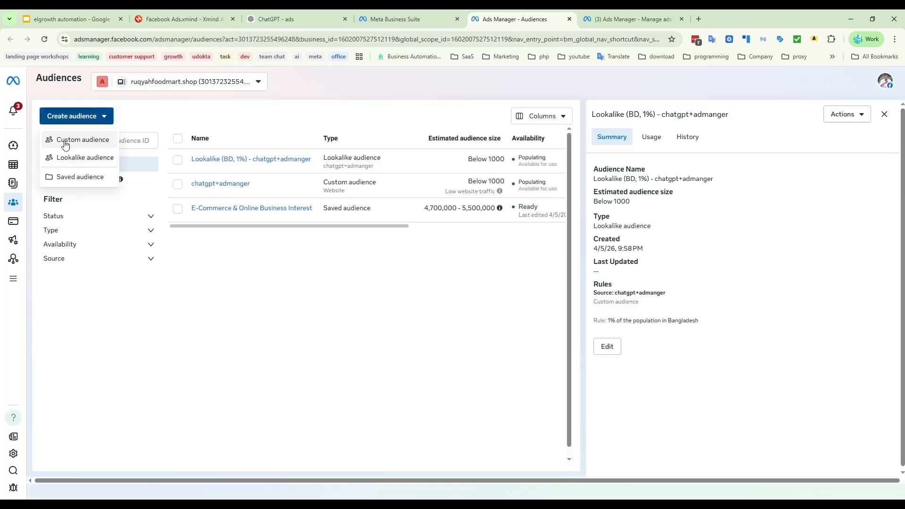
left_click(94, 139)
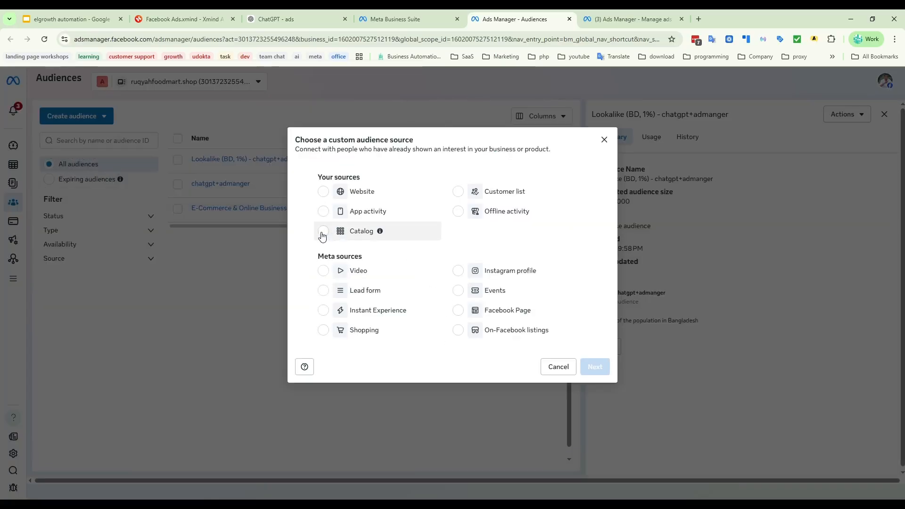
left_click(321, 272)
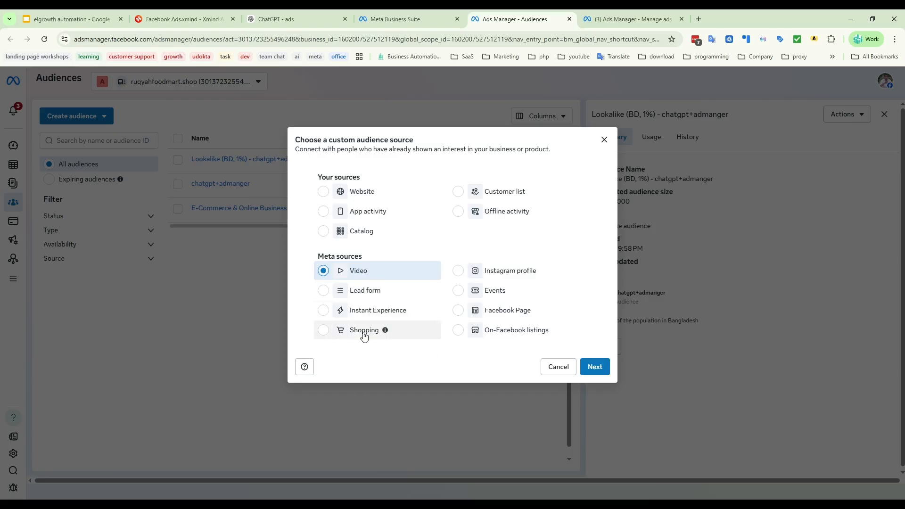
left_click(599, 370)
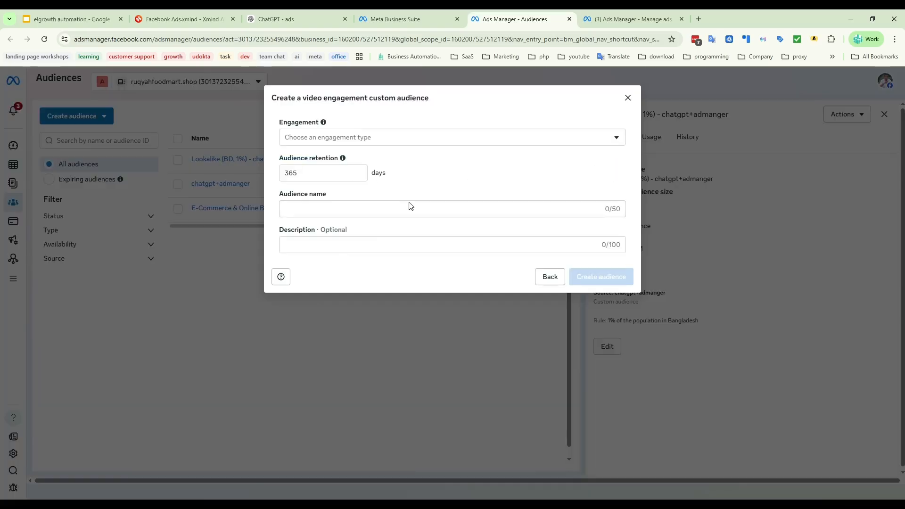
left_click(443, 138)
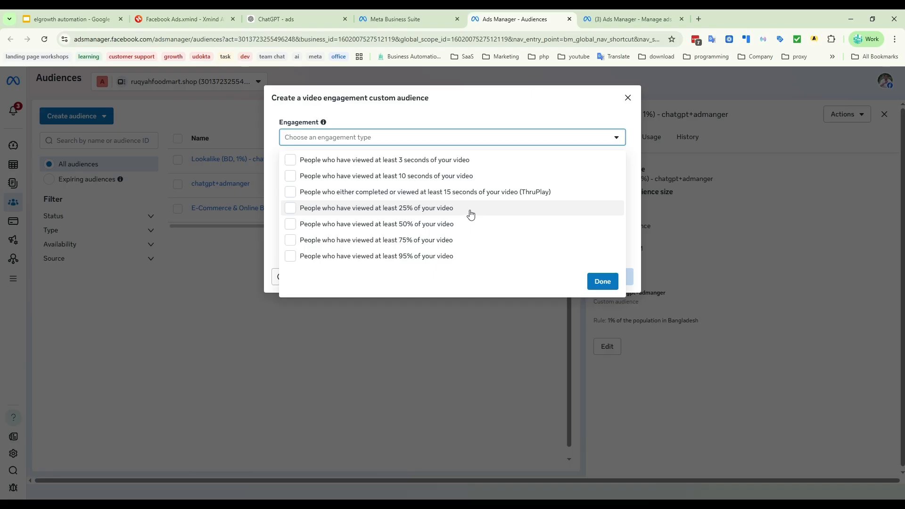
left_click(627, 98)
left_click(628, 98)
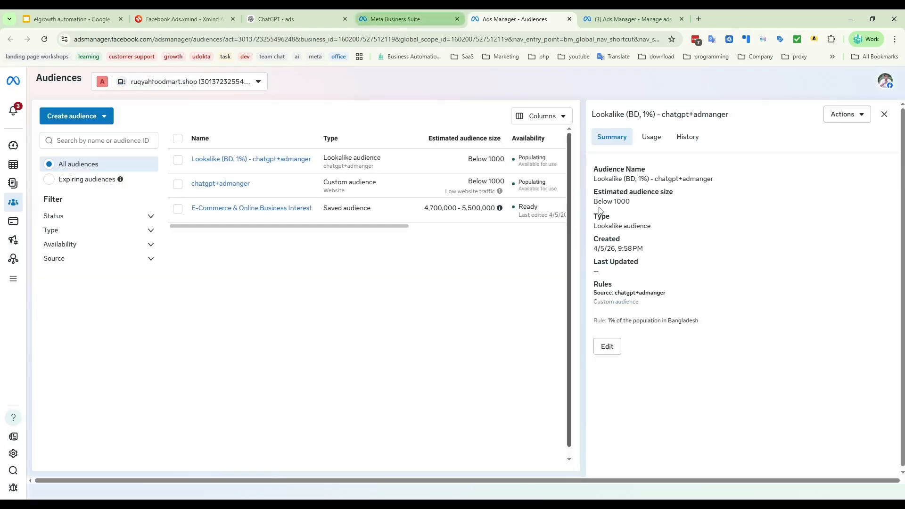
Open the New Engagement Campaign draft for editing on the Campaigns page and go to its New Engagement Ad Set
left_click(621, 23)
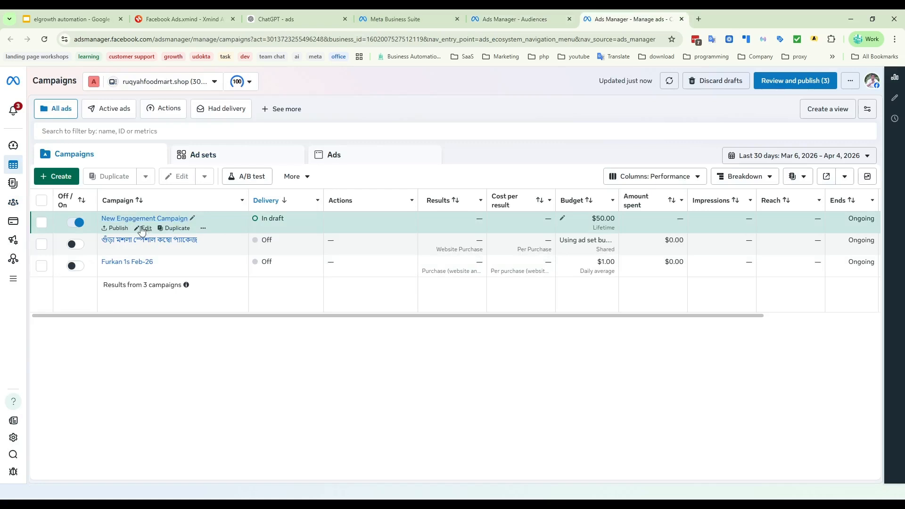
left_click(144, 228)
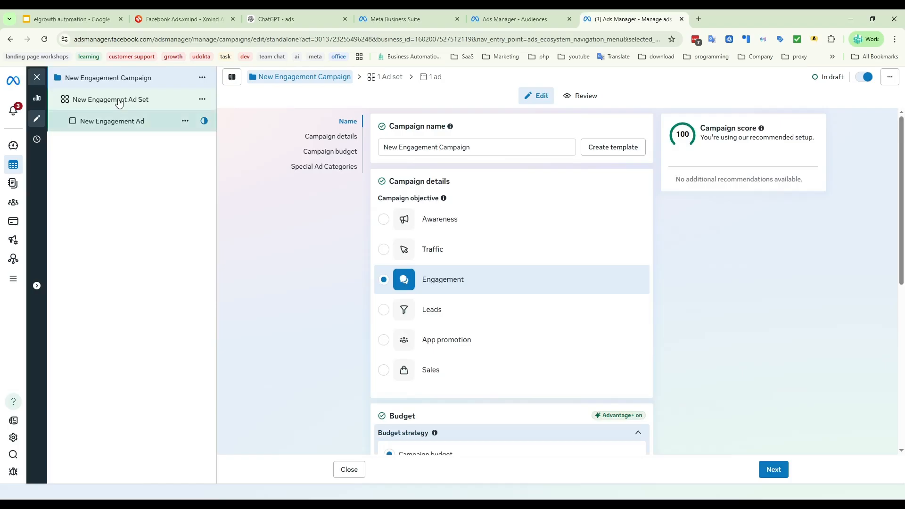
left_click(126, 100)
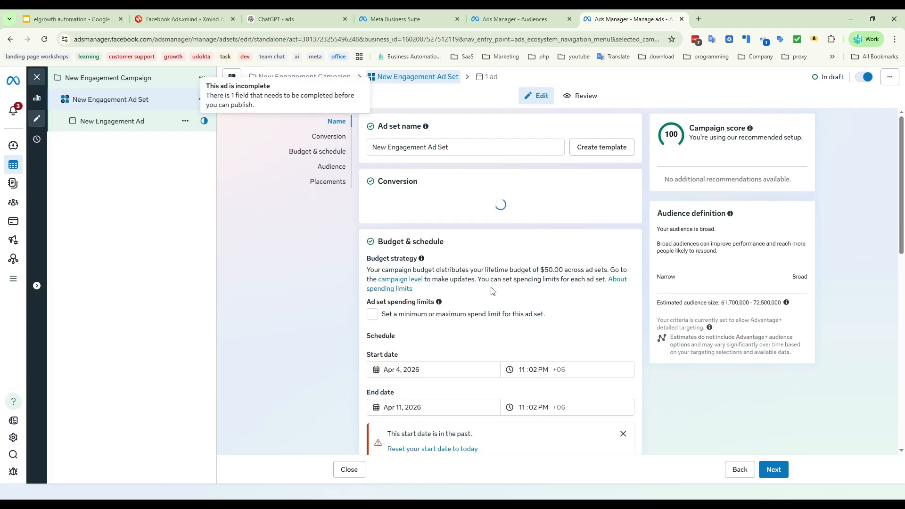
Switch the ad set's Advantage+ audience to the original audience options, choosing Further limit the reach of your ads
scroll(500, 293, "down", 7)
scroll(500, 293, "up", 3)
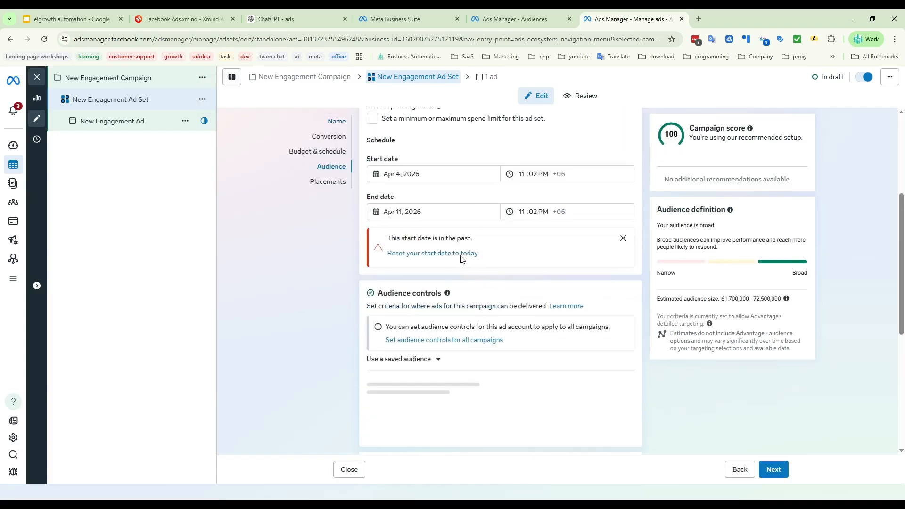
scroll(317, 258, "down", 7)
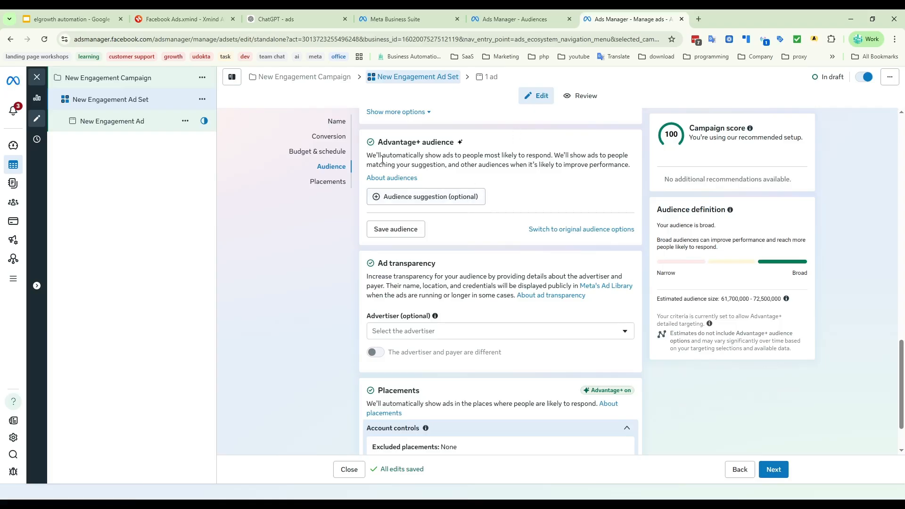
left_click_drag(370, 155, 629, 165)
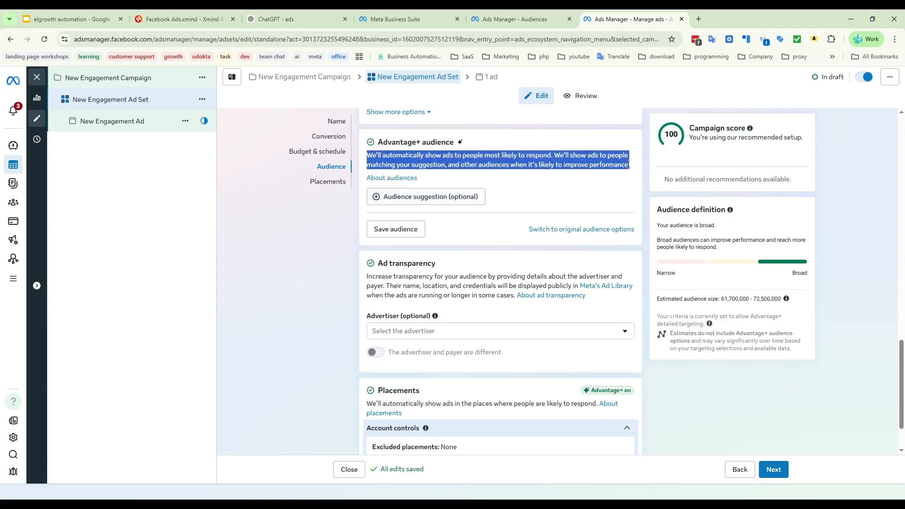
left_click(596, 164)
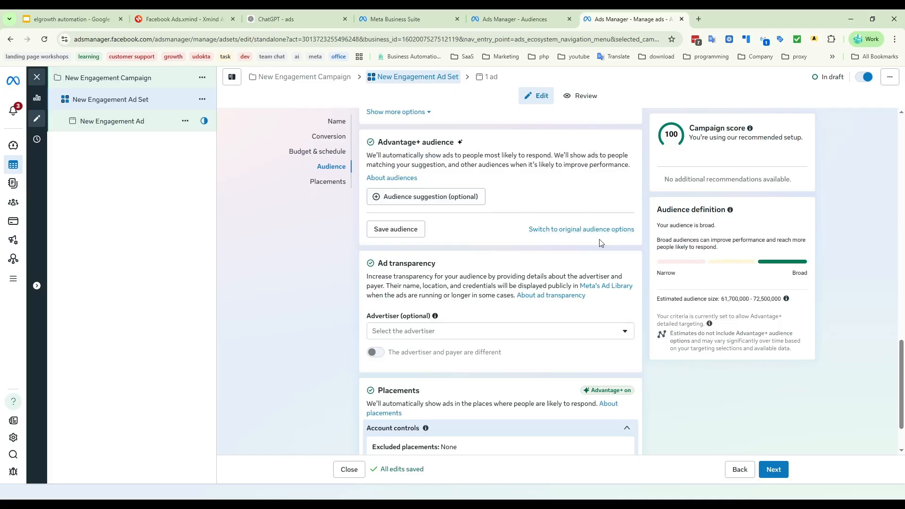
left_click(590, 230)
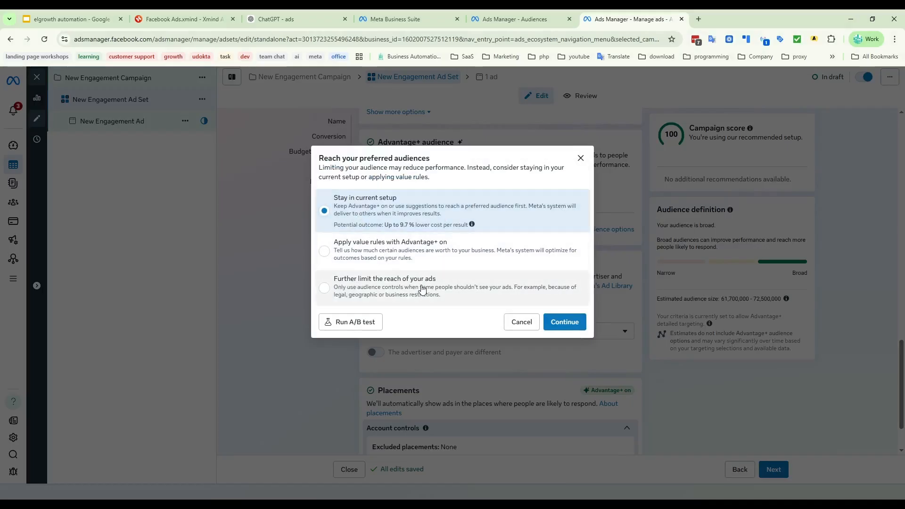
left_click(354, 292)
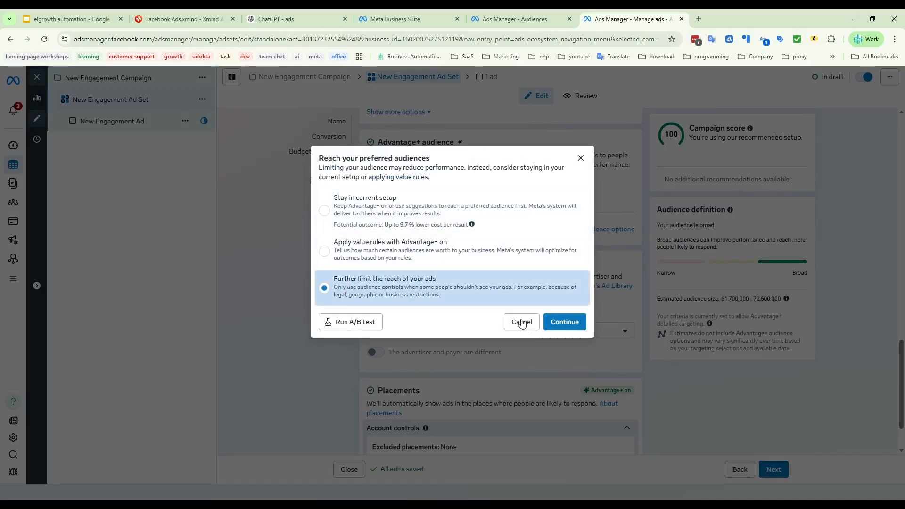
left_click(565, 323)
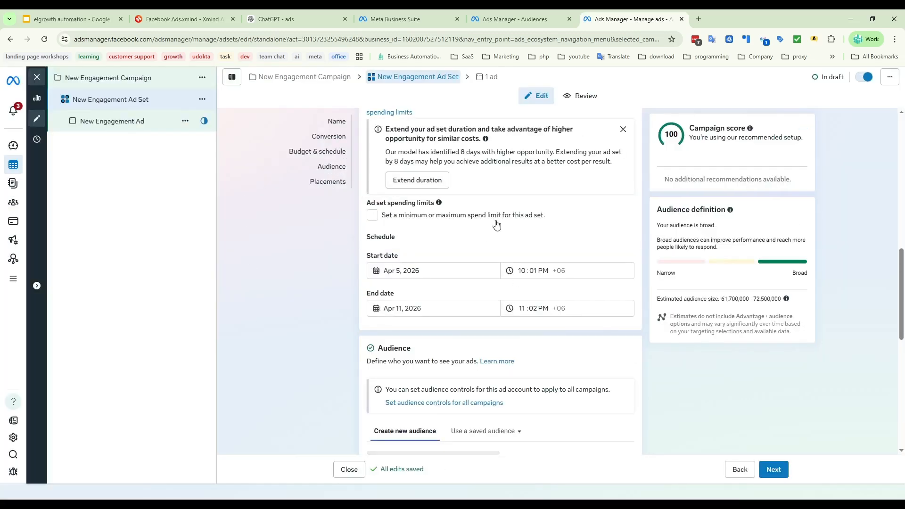
Apply the saved audience E-Commerce & Online Business Interest to the ad set and review its targeting details
scroll(505, 257, "down", 3)
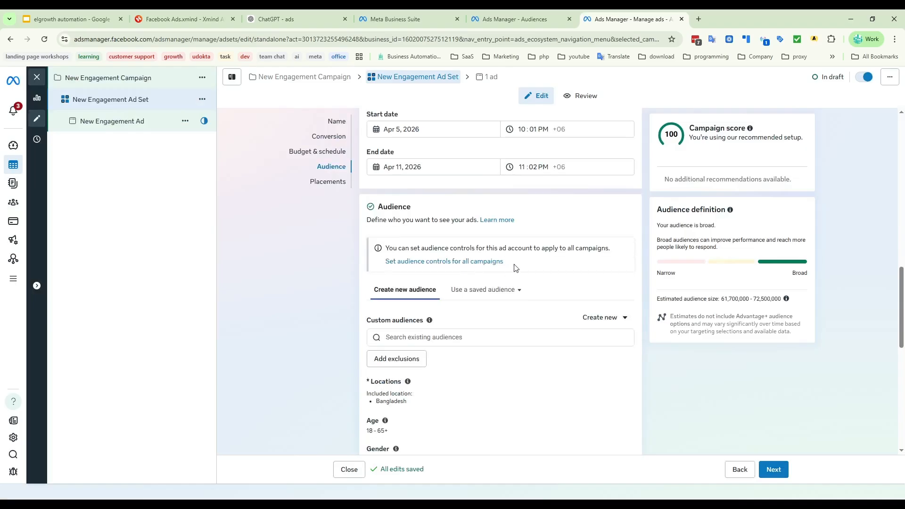
scroll(497, 319, "down", 2)
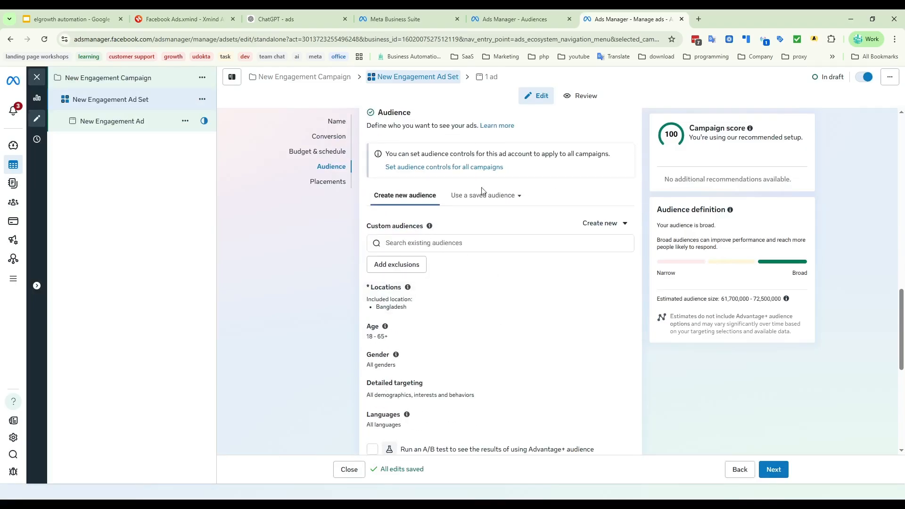
left_click(501, 199)
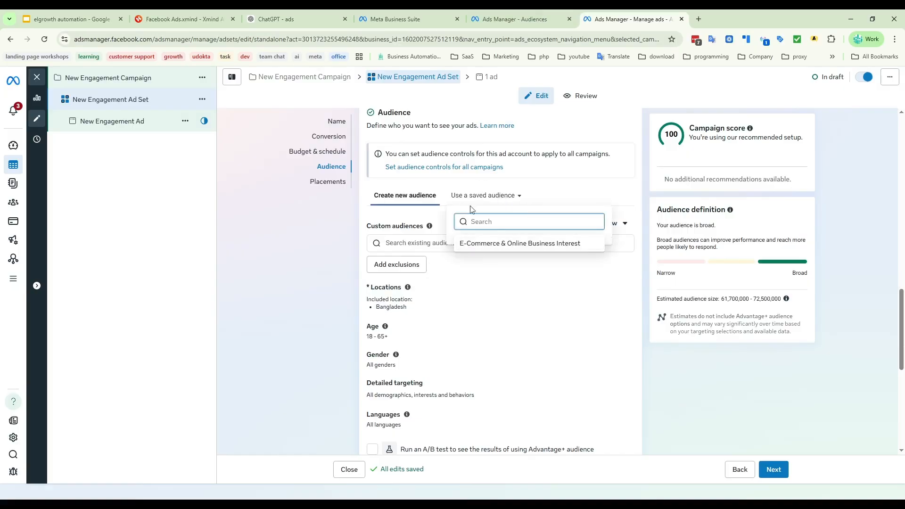
left_click(479, 244)
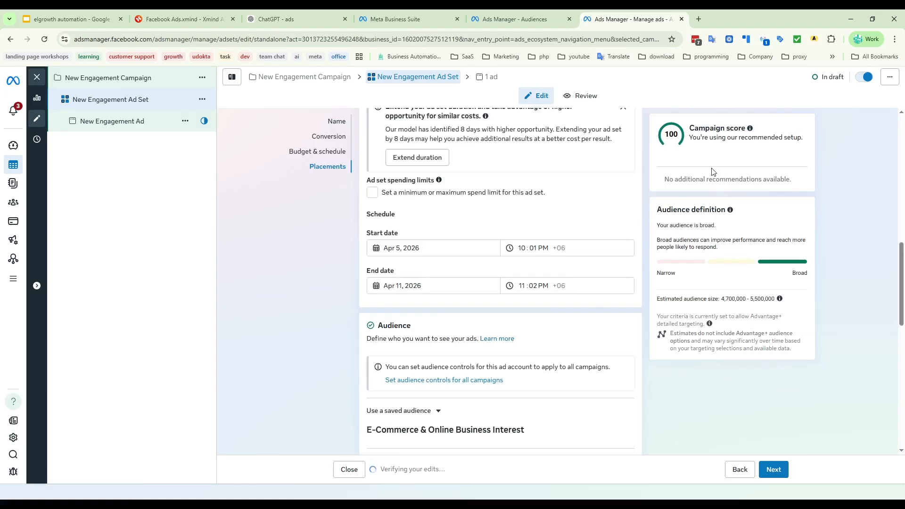
scroll(519, 375, "down", 5)
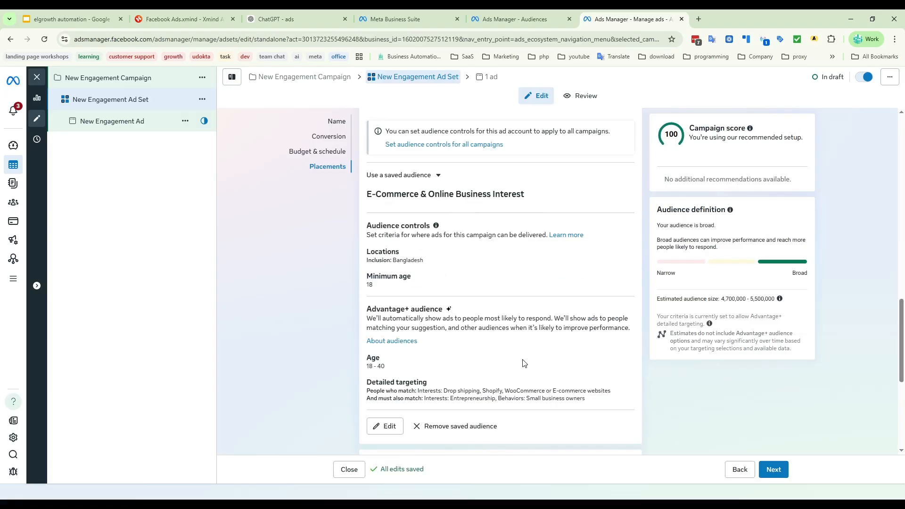
left_click(436, 175)
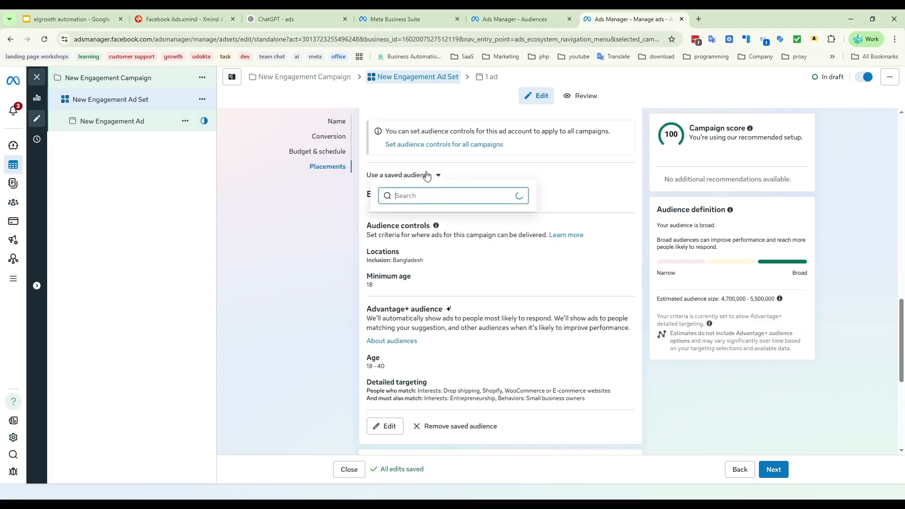
left_click(389, 219)
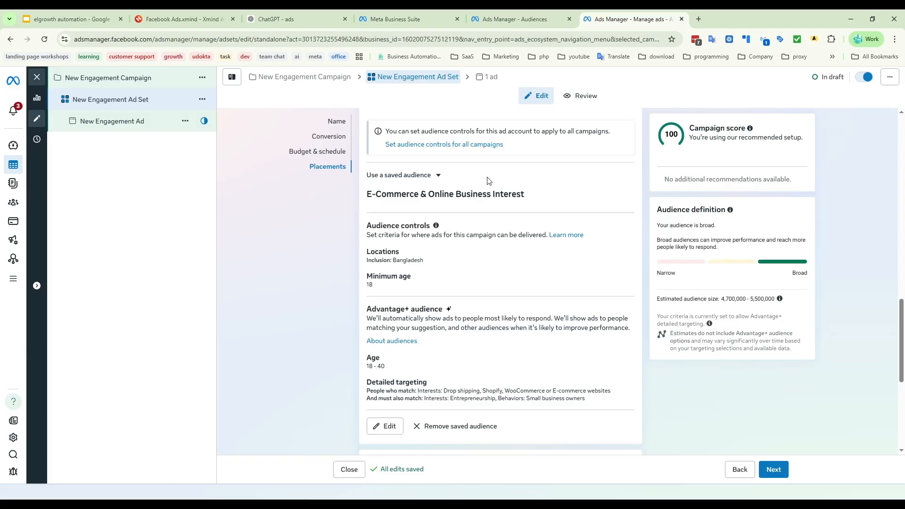
scroll(444, 285, "up", 2)
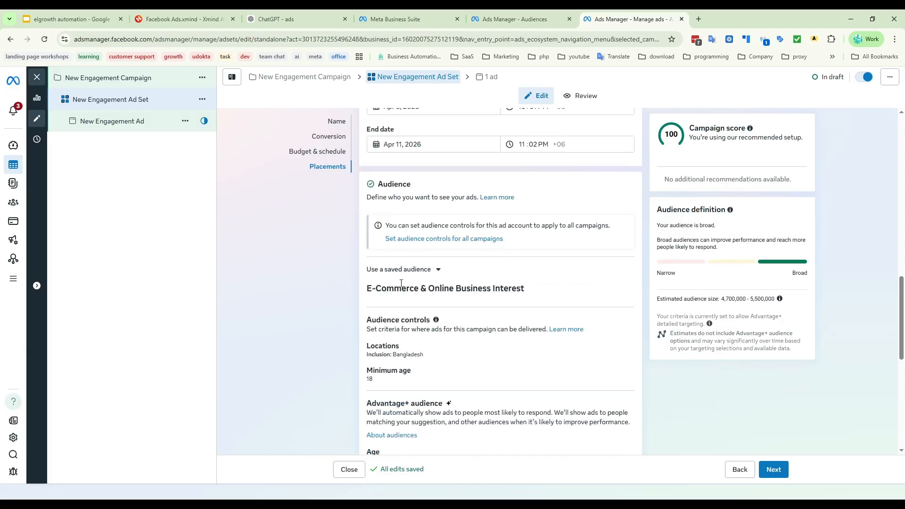
scroll(462, 311, "down", 4)
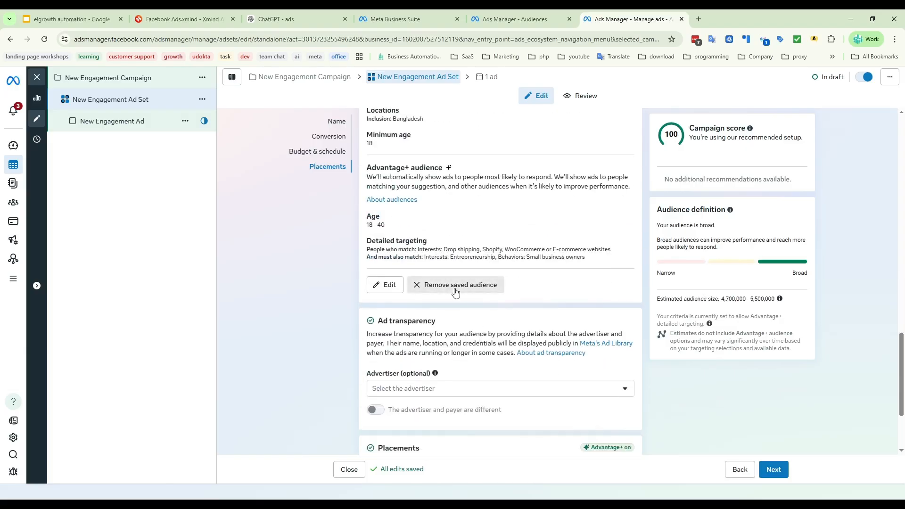
Remove the saved audience and return to the original audience options with Further limit the reach of your ads
left_click(496, 283)
scroll(488, 276, "down", 5)
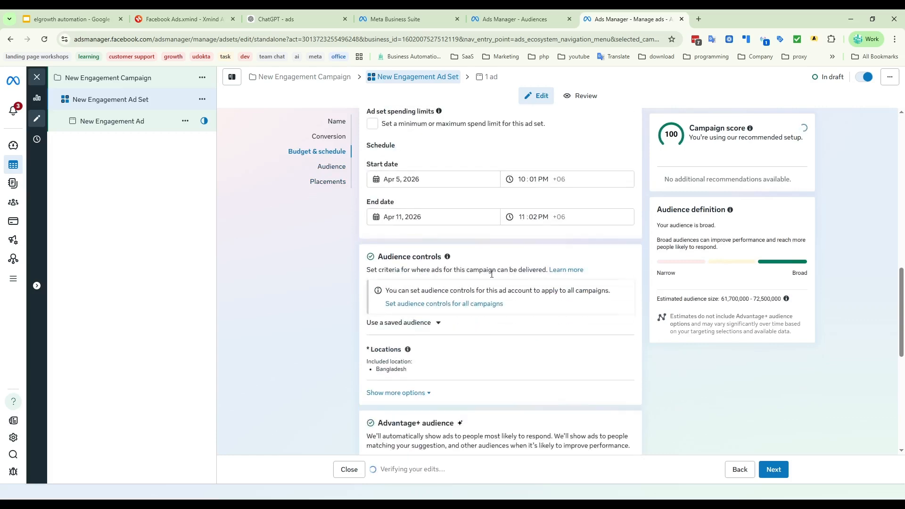
scroll(415, 268, "down", 4)
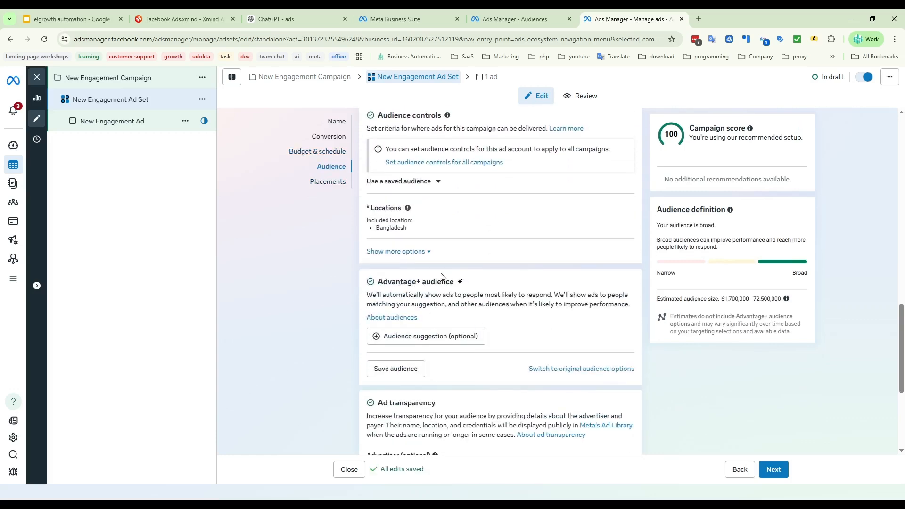
left_click(564, 275)
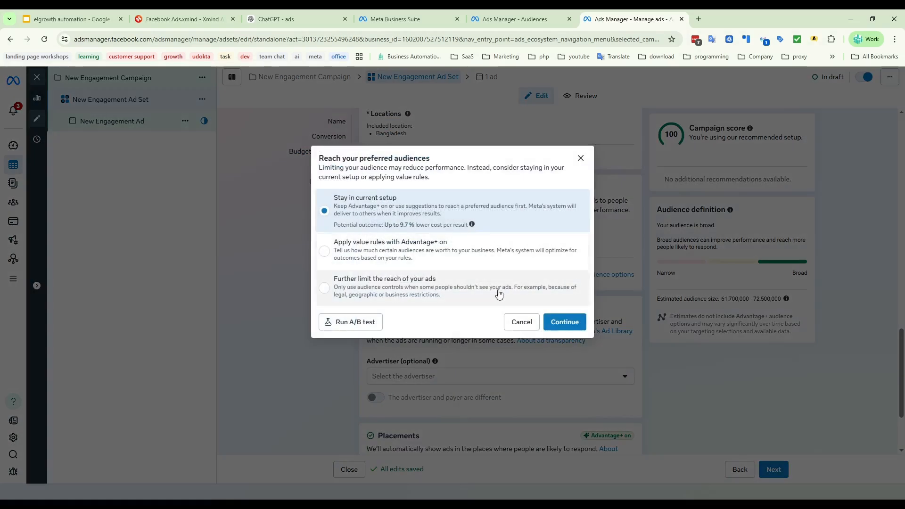
left_click(333, 285)
left_click(560, 320)
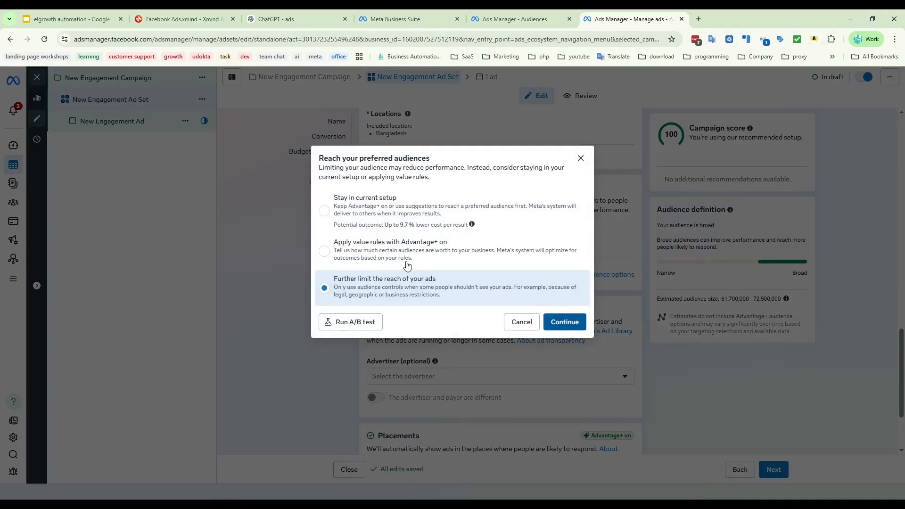
Browse the existing audiences available under Custom audiences, filter them to custom audiences and back to all, and close the list without choosing one
scroll(479, 344, "down", 5)
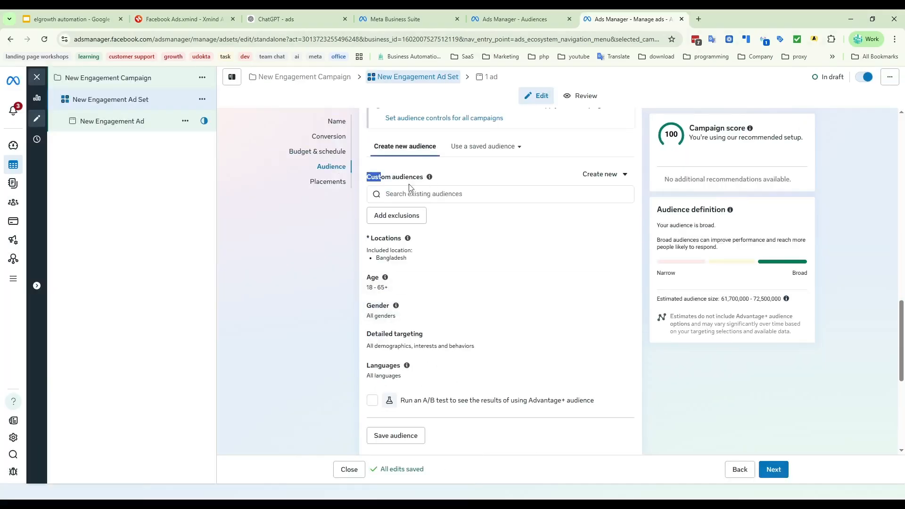
left_click(462, 194)
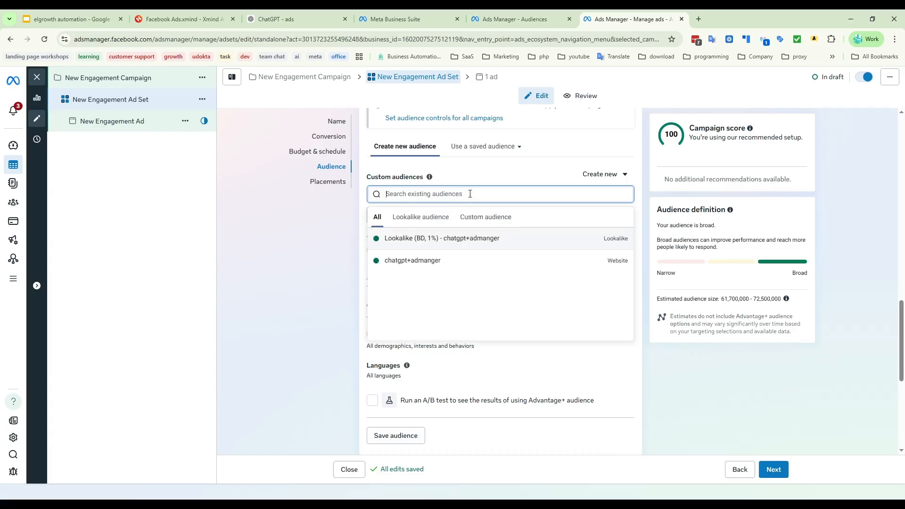
type("f")
key("BackSpace")
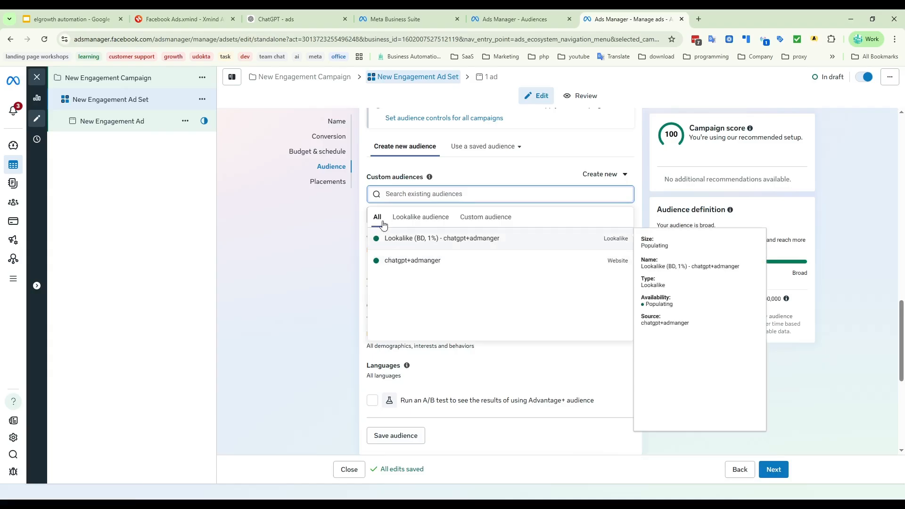
mouse_move(398, 264)
mouse_move(396, 247)
left_click(500, 218)
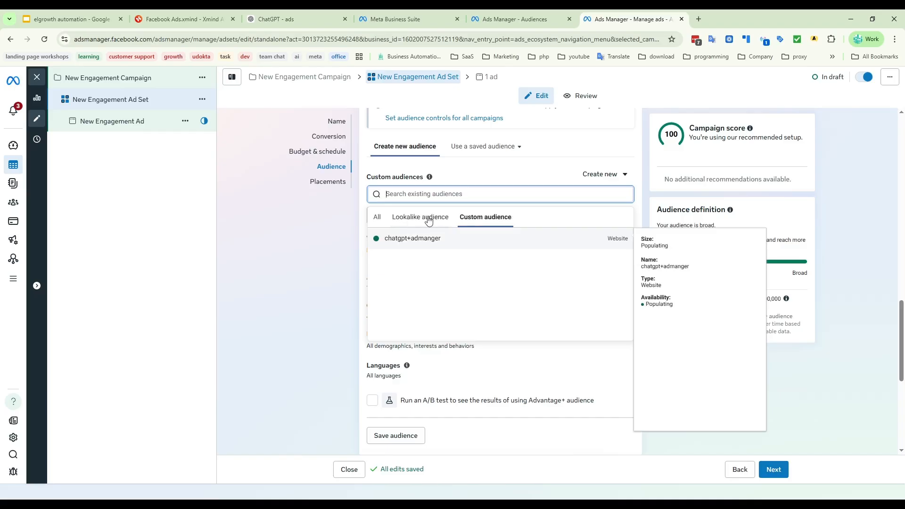
left_click(377, 218)
left_click(265, 236)
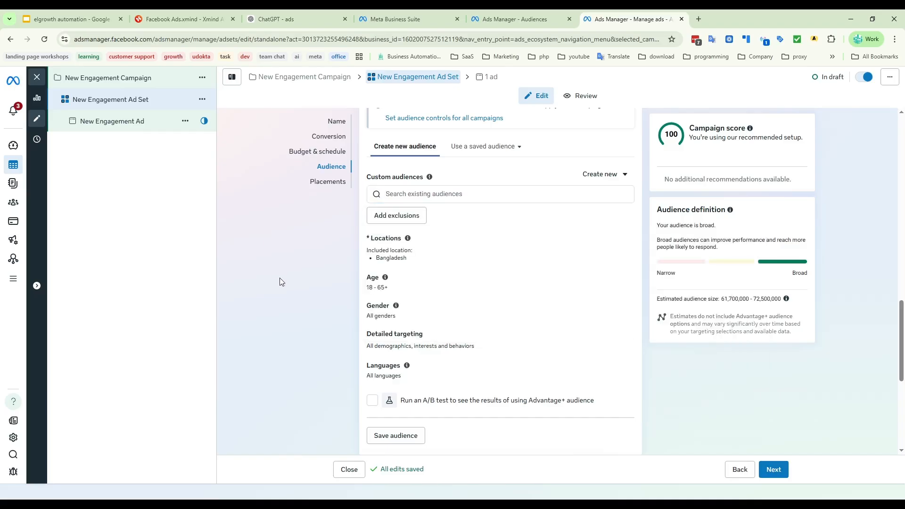